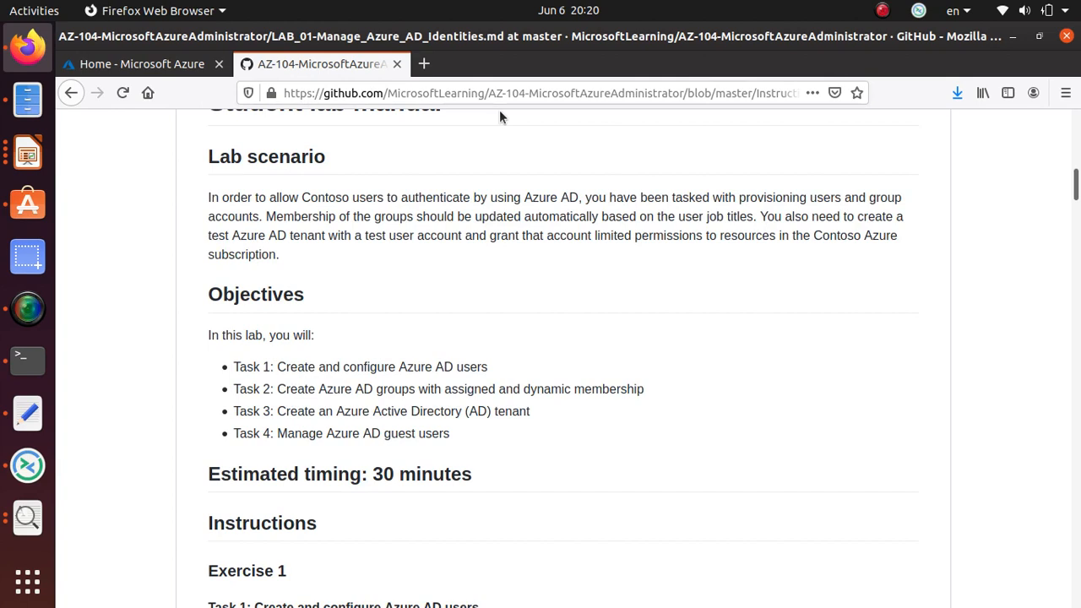
Read Exercise 1 Task 1 on GitHub, highlighting its objective and step 1, then go to the Azure home tab.
triple_click(414, 367)
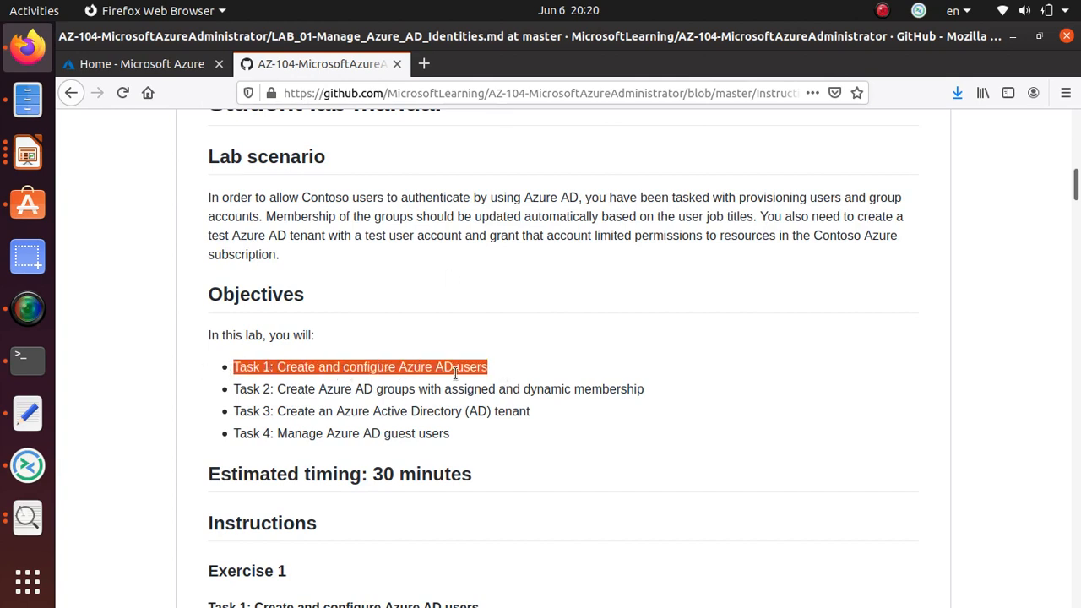
scroll(454, 372, "down", 6)
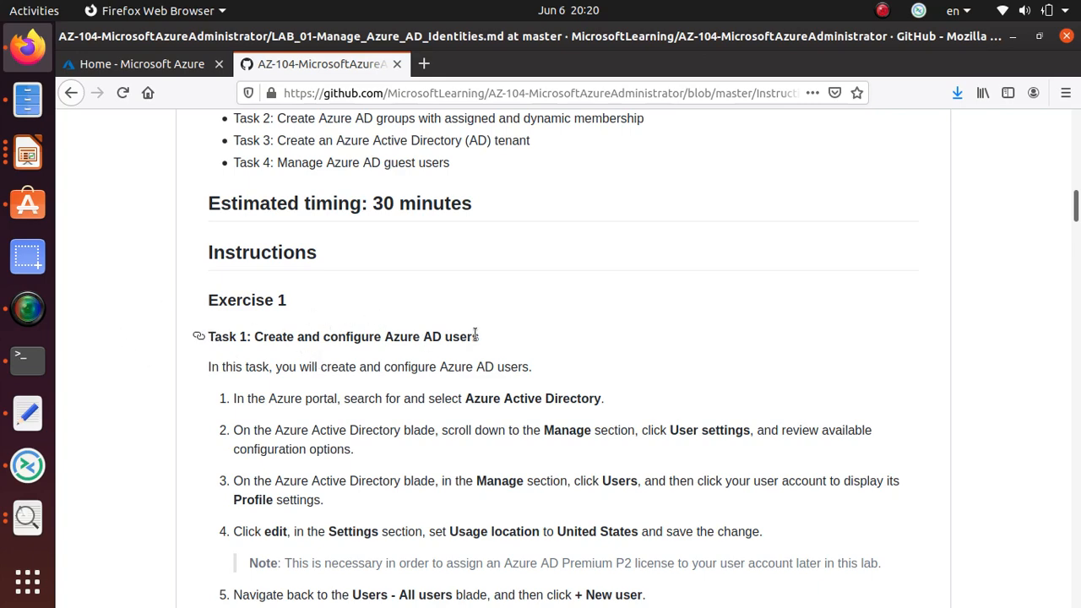
scroll(471, 334, "down", 3)
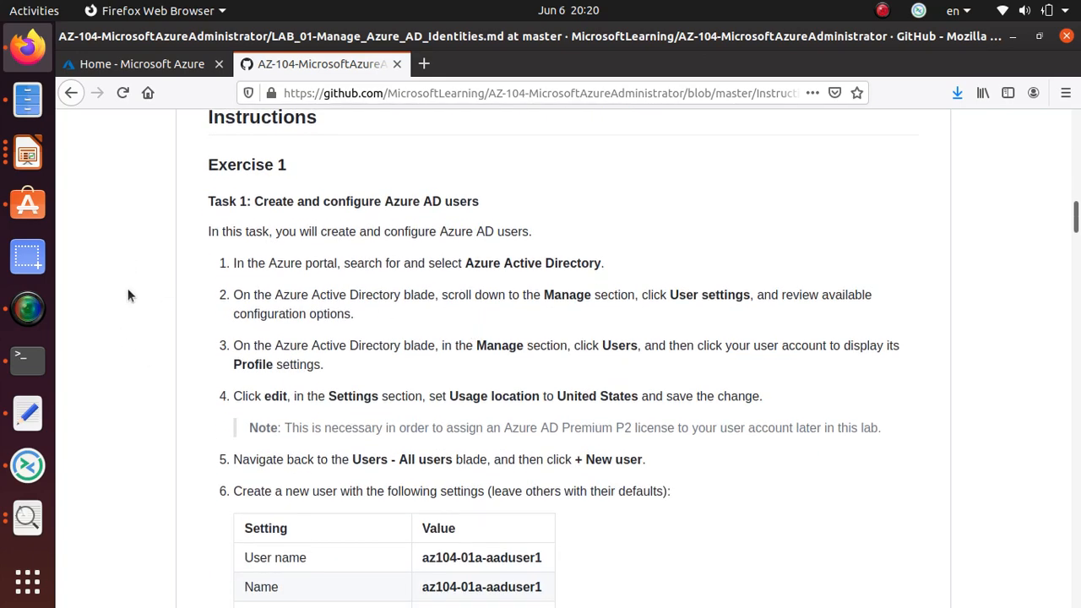
triple_click(514, 264)
left_click(89, 64)
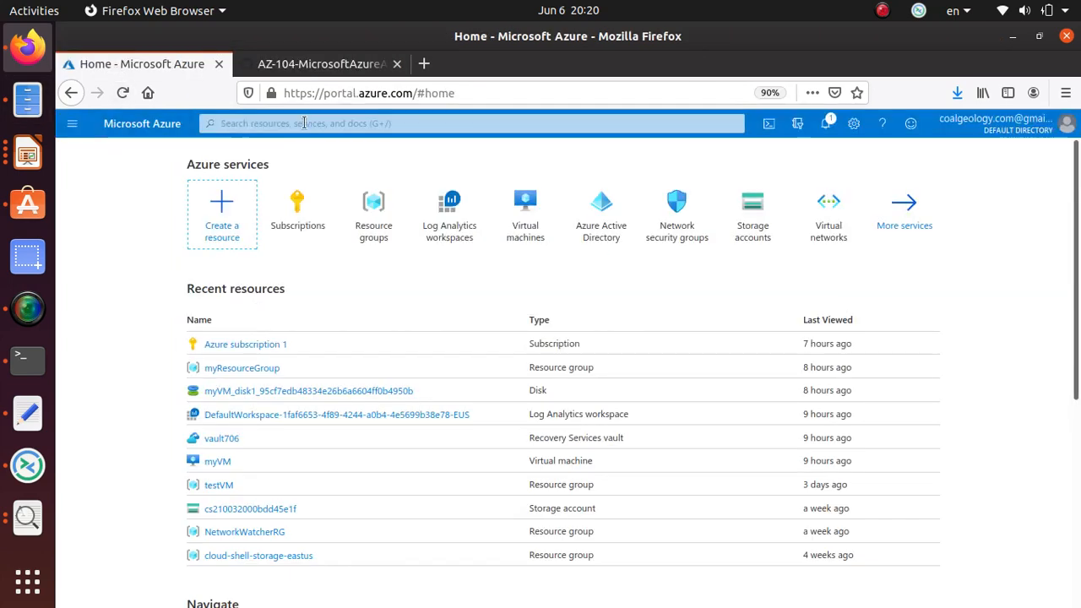
Open Azure Active Directory and move the GitHub lab instructions into a separate window.
left_click(596, 236)
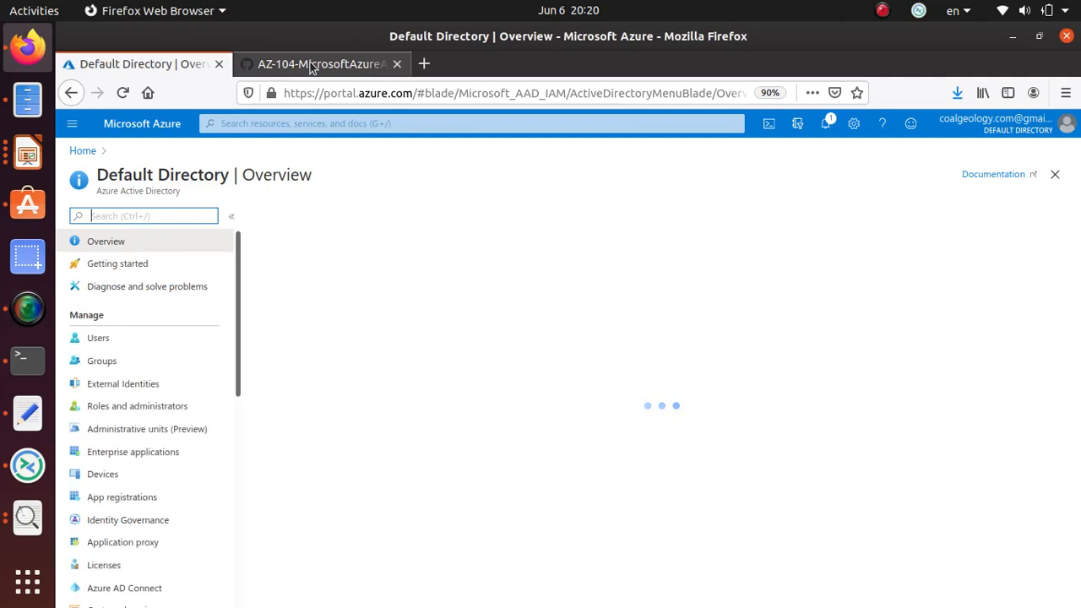
left_click_drag(310, 64, 307, 184)
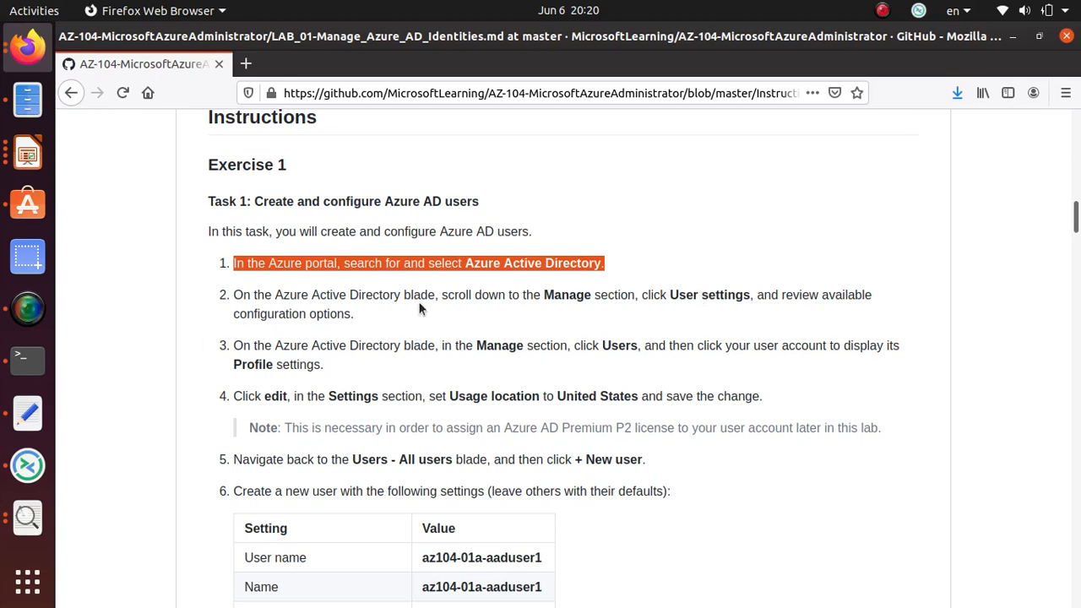
triple_click(565, 296)
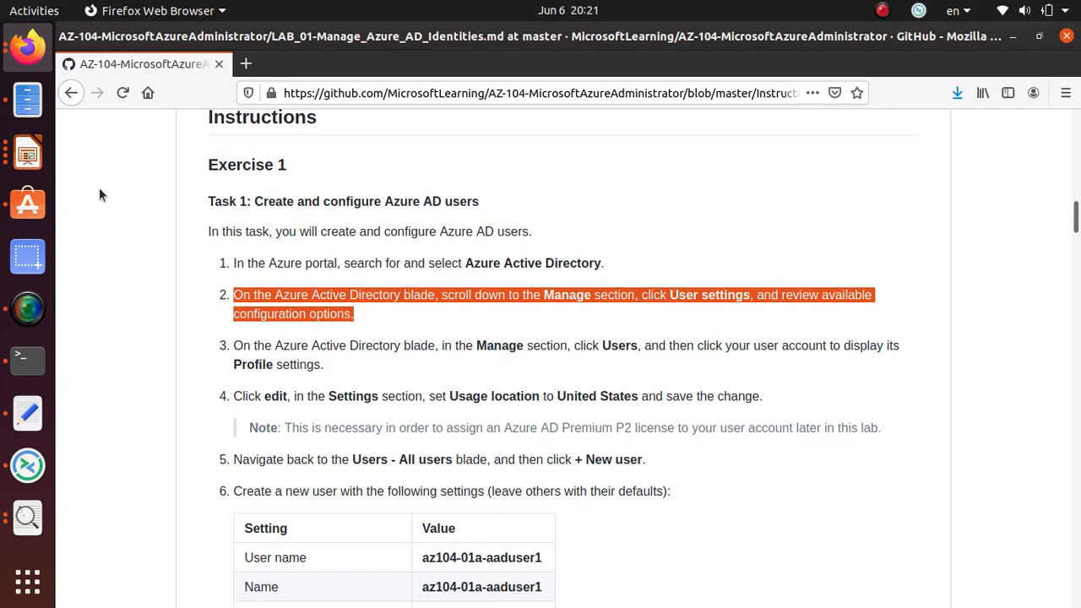
Look over the Default Directory overview and mark the word 'Manage' in lab step 2.
key("alt+Tab")
scroll(195, 483, "down", 2)
scroll(196, 483, "down", 4)
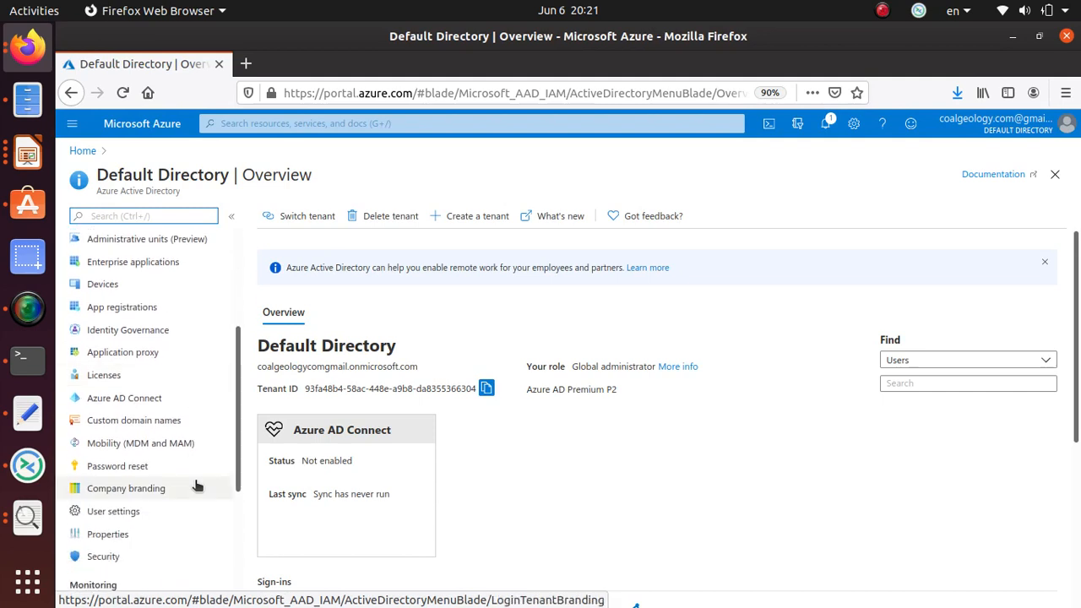
scroll(133, 291, "up", 6)
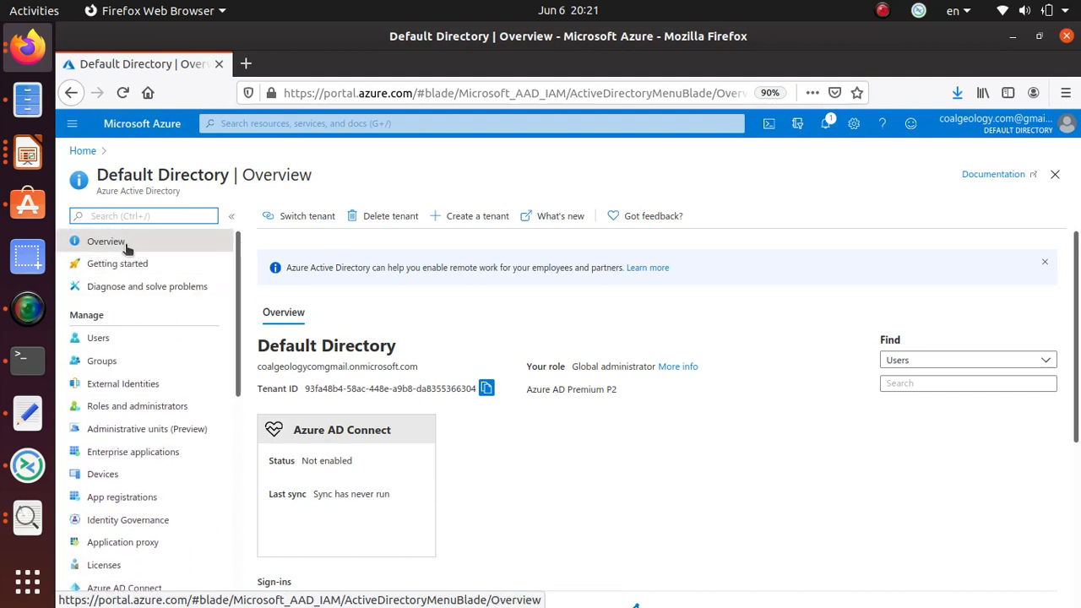
scroll(131, 451, "down", 8)
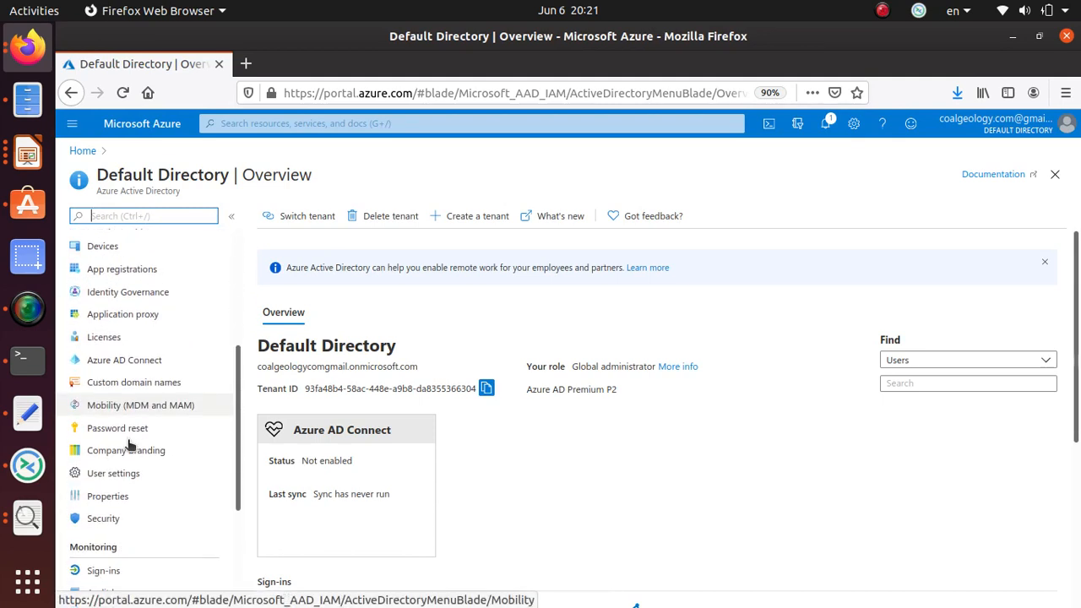
scroll(121, 506, "up", 8)
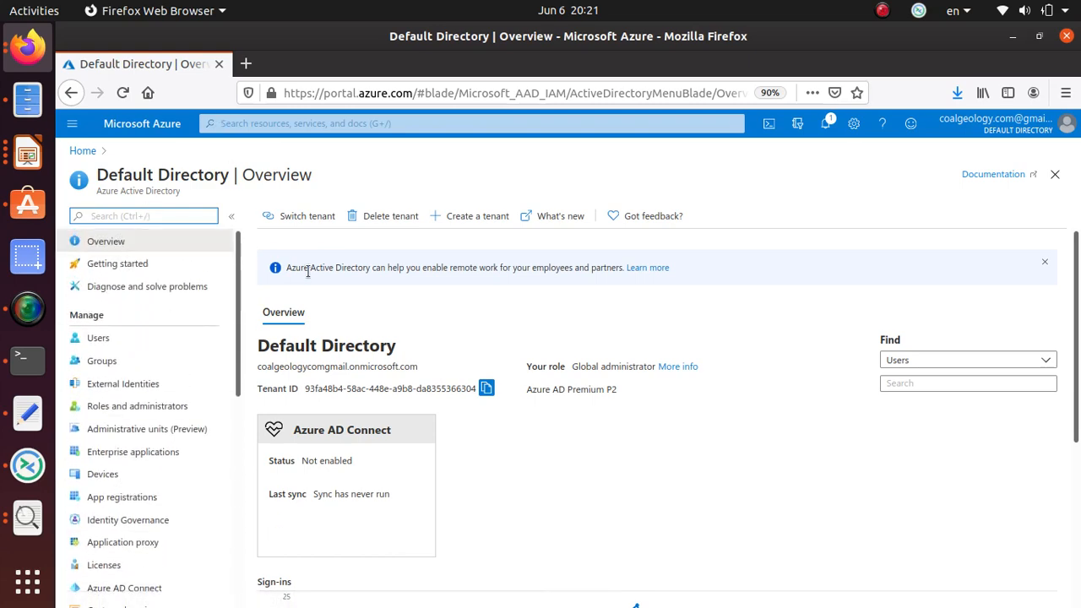
key("alt+Tab")
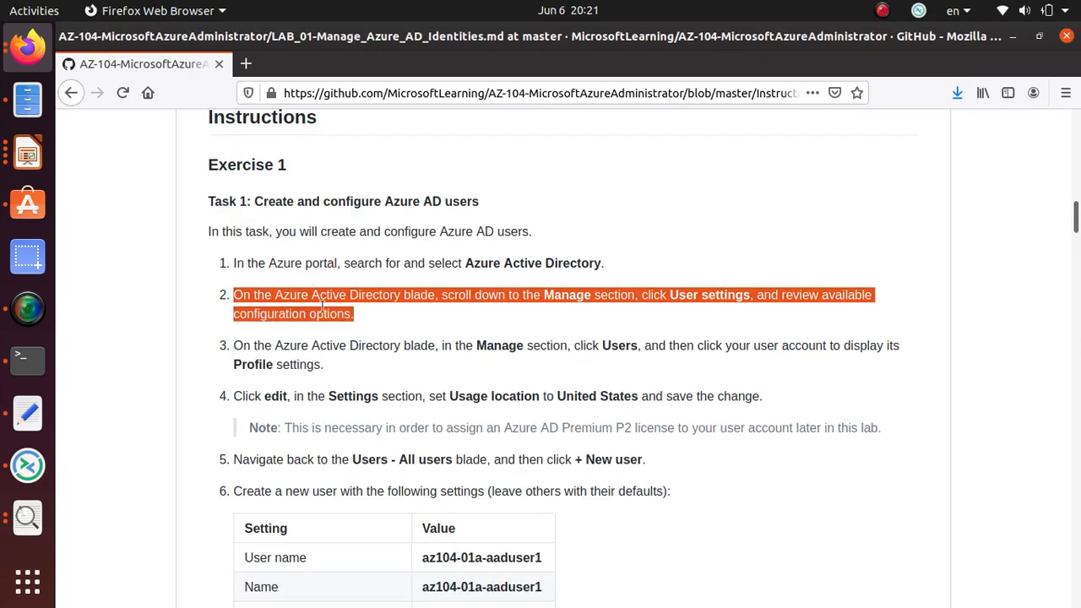
left_click(562, 306)
left_click_drag(544, 294, 589, 297)
key("alt+Tab")
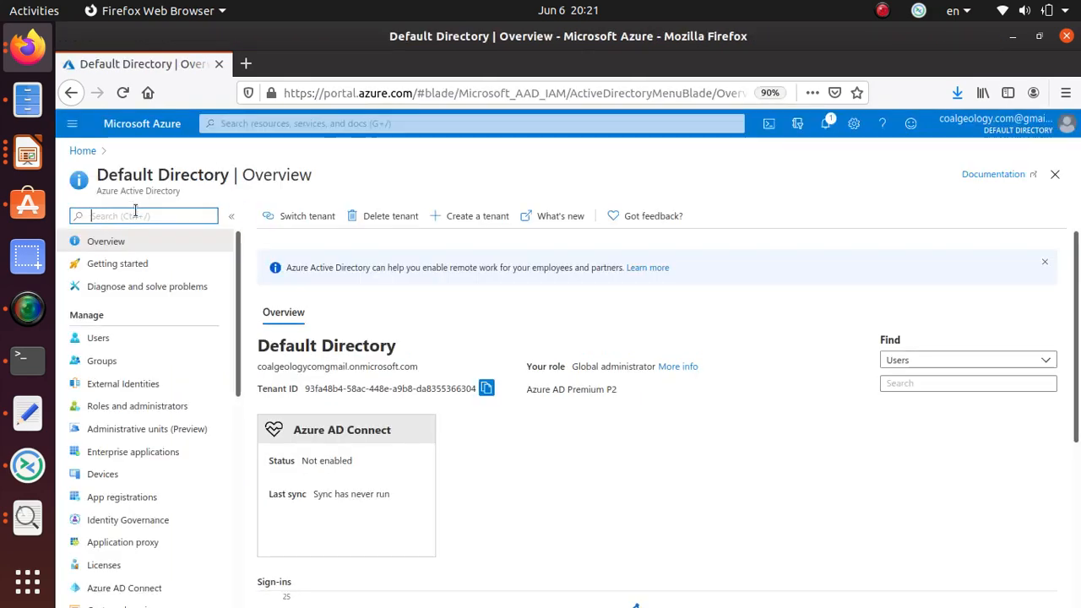
Filter the directory menu with 'mana' to find the Manage section.
type("manage")
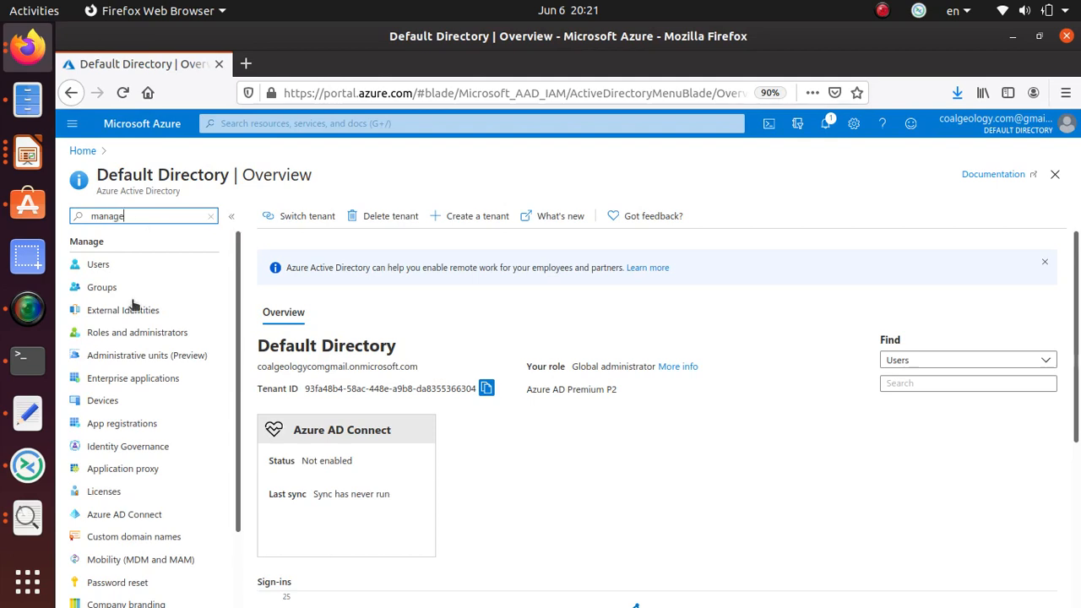
scroll(130, 386, "down", 2)
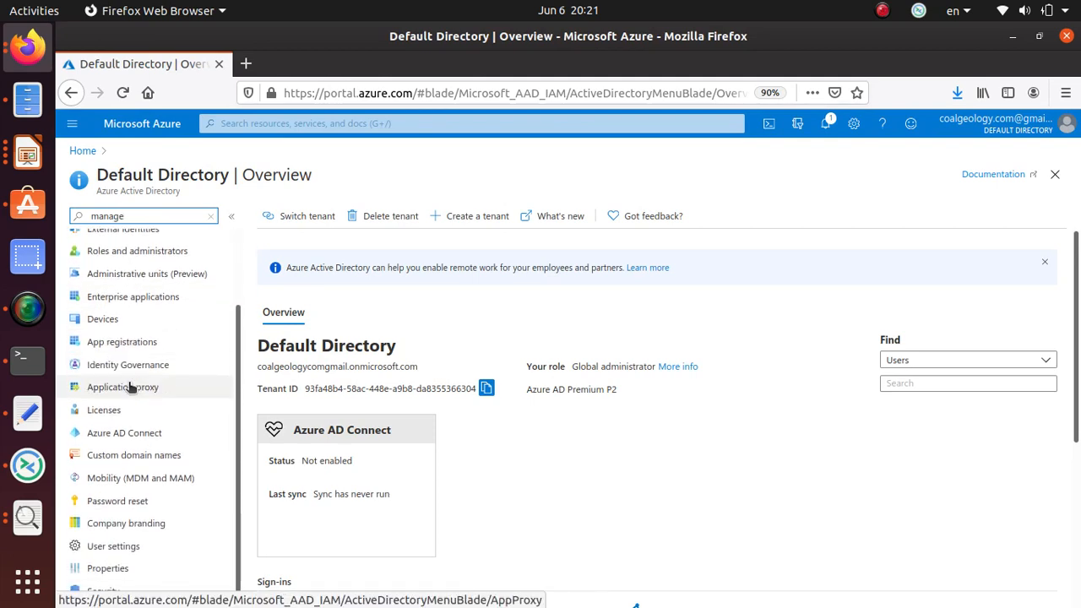
scroll(129, 387, "up", 2)
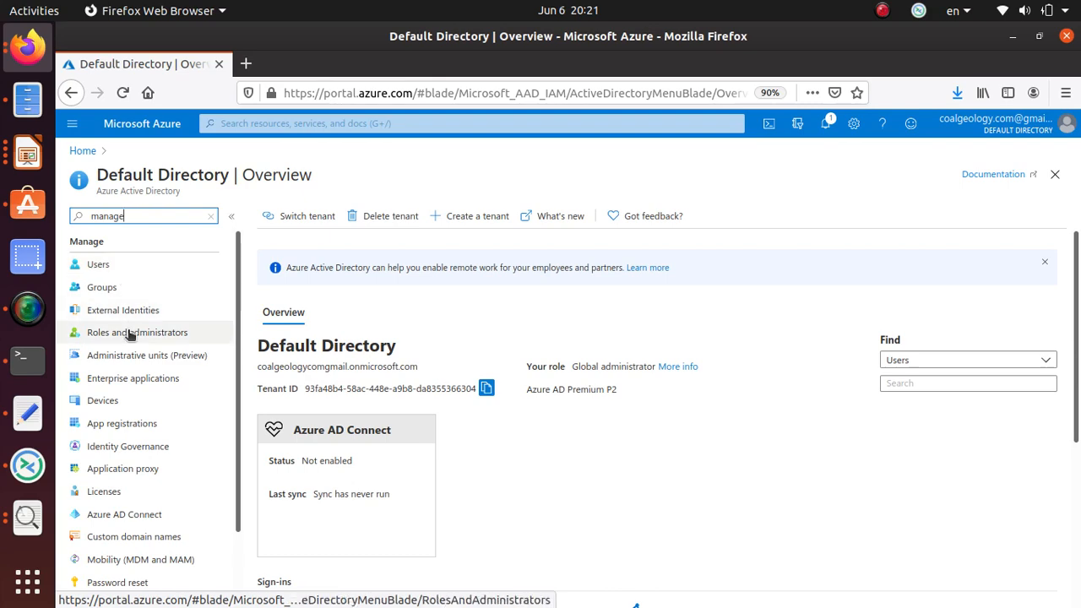
Copy the words 'User settings' from lab step 2.
key("alt+Tab")
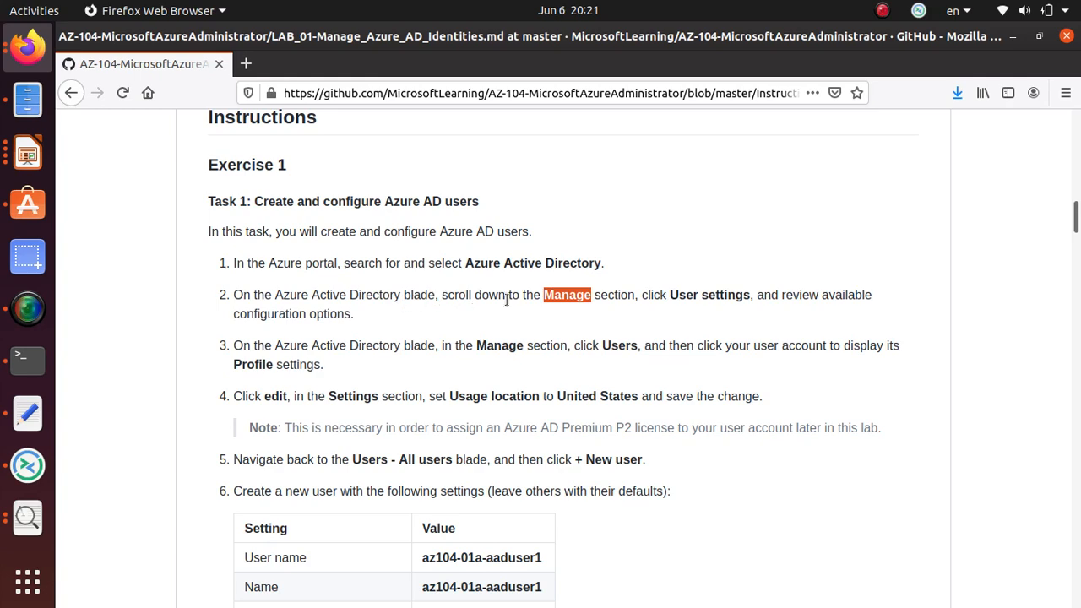
left_click_drag(669, 294, 751, 297)
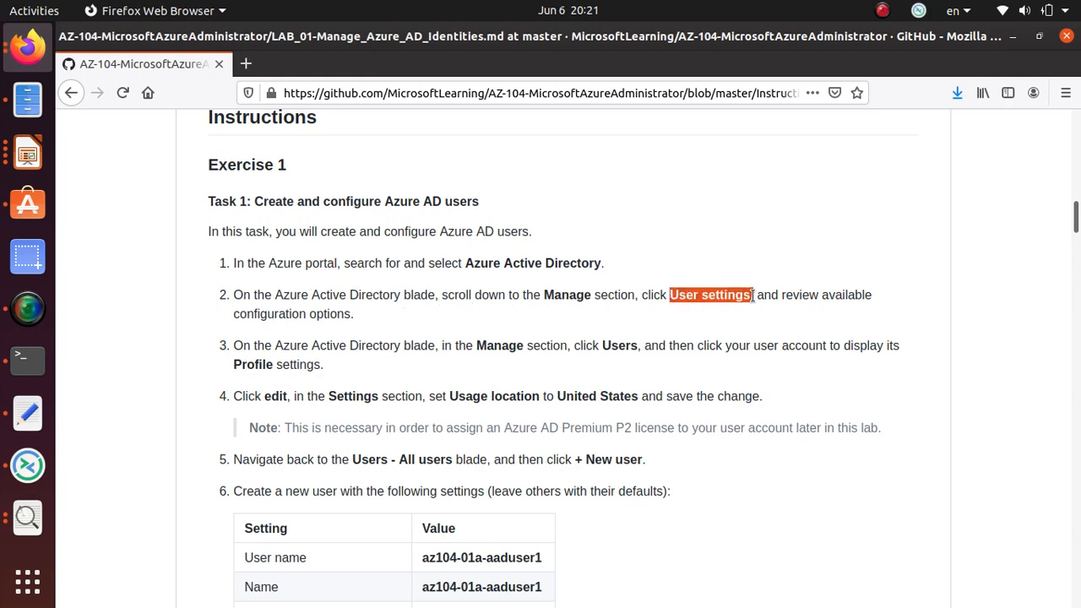
right_click(749, 296)
left_click(779, 310)
key("alt+Tab")
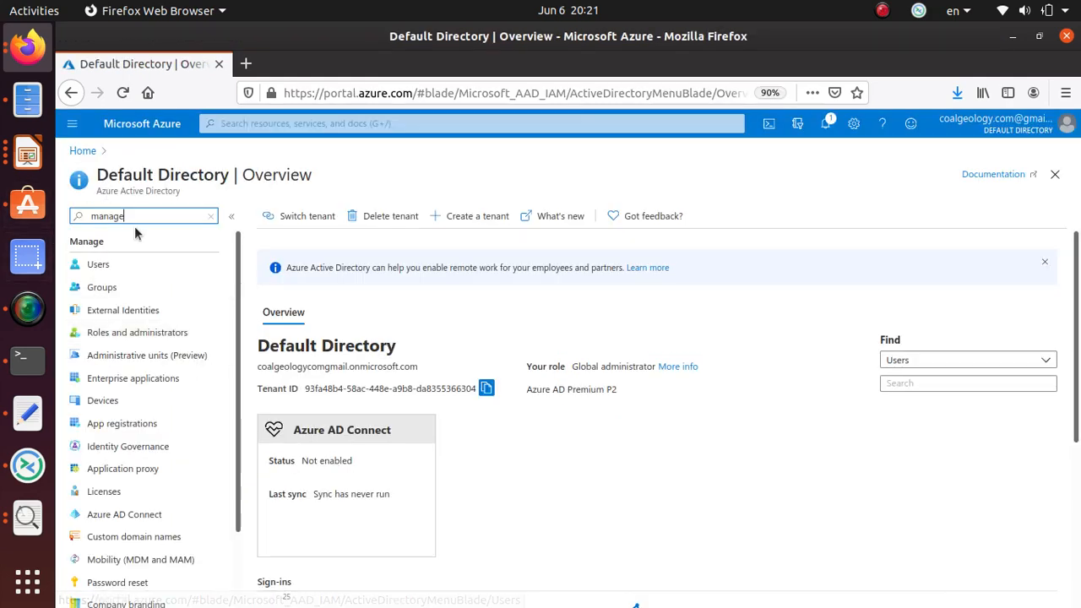
Replace the menu filter with 'User settings' and open User settings under Manage.
left_click_drag(125, 217, 90, 217)
key("ctrl+v")
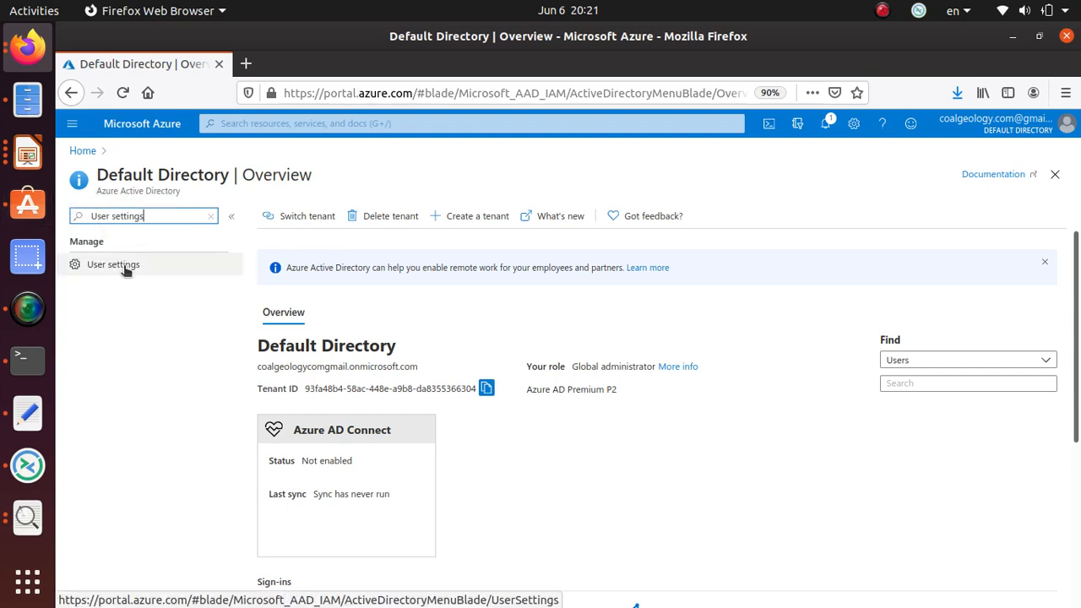
left_click_drag(104, 243, 68, 245)
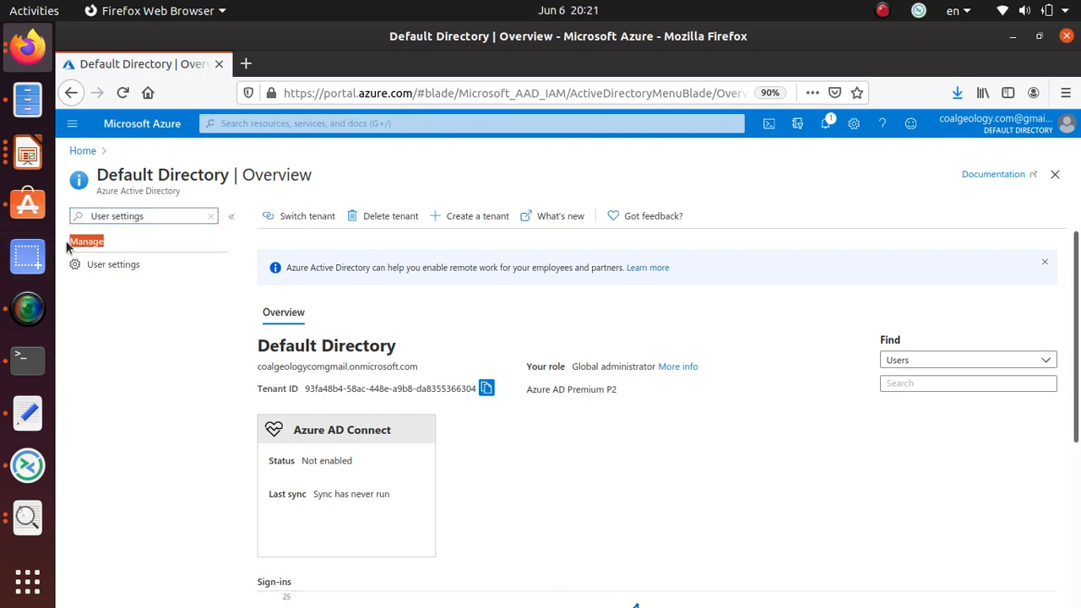
left_click(124, 267)
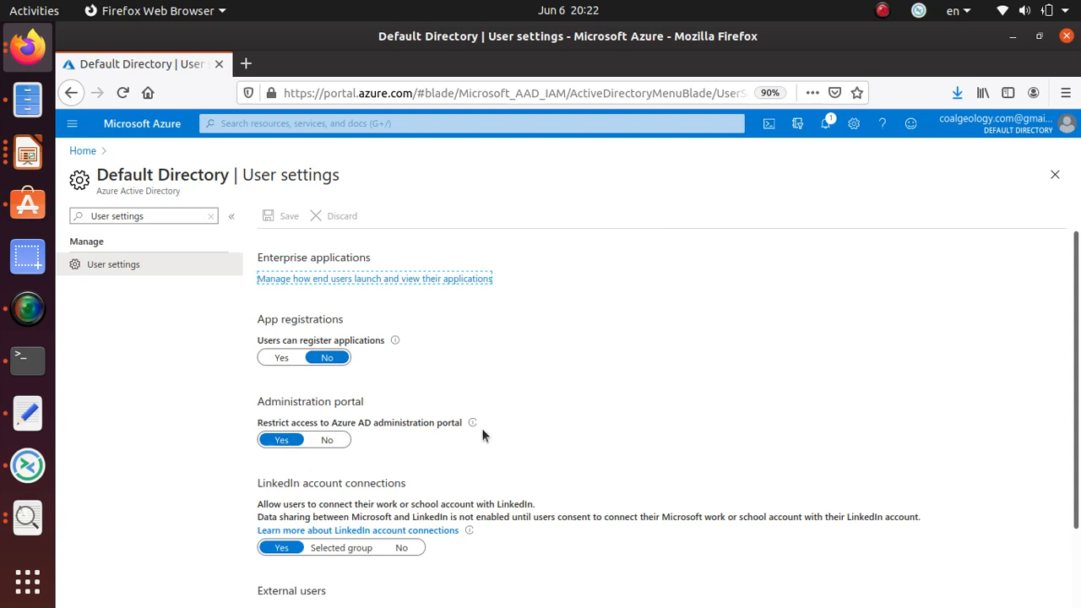
Review the User settings options, such as app registration and LinkedIn connections, against lab step 3.
mouse_move(478, 428)
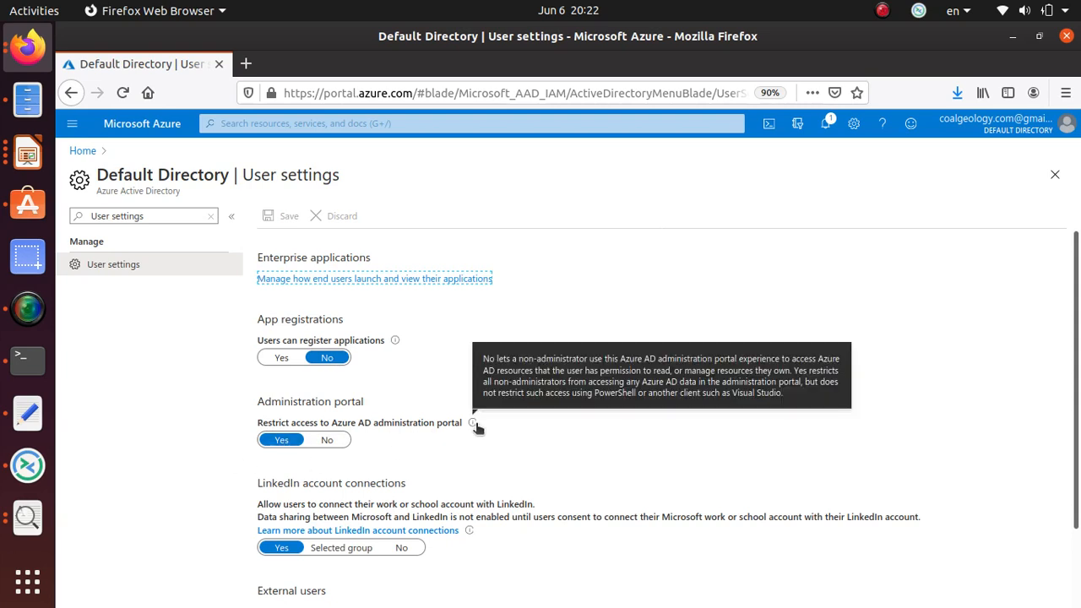
mouse_move(395, 345)
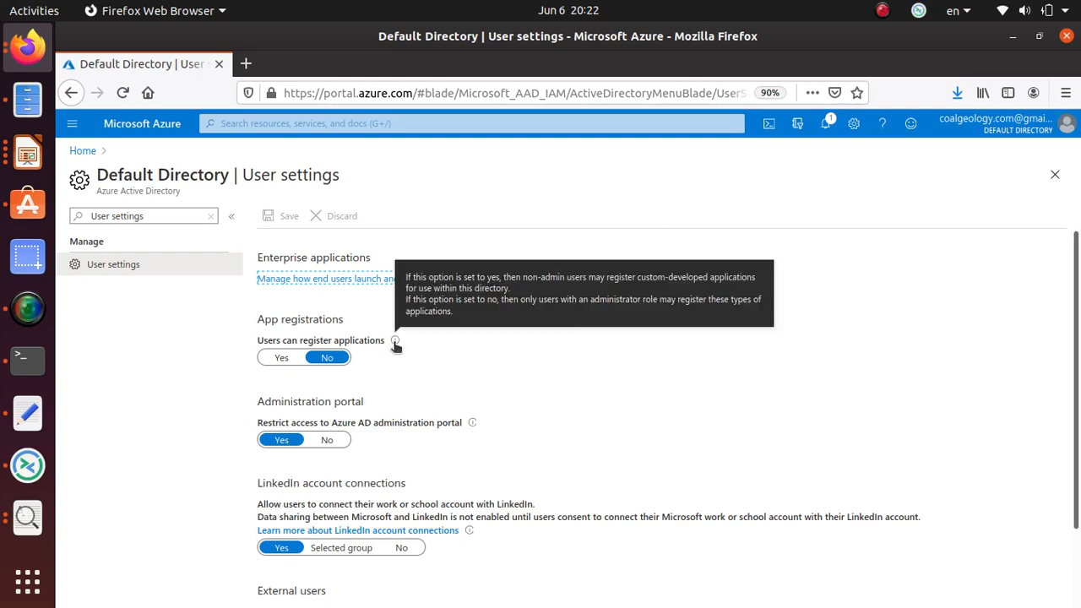
scroll(392, 346, "down", 2)
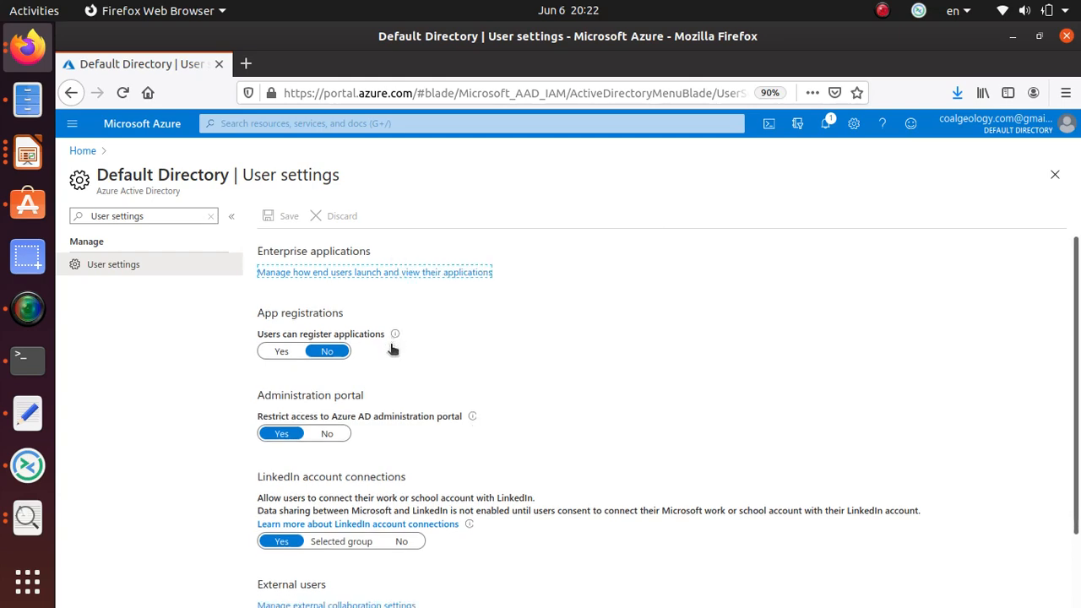
scroll(389, 349, "down", 1)
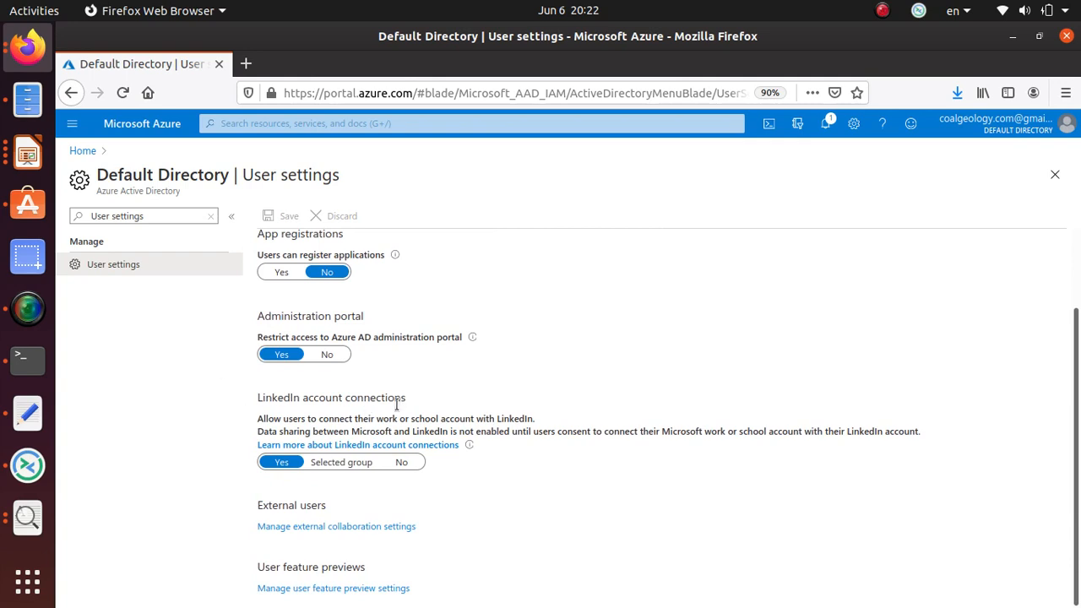
triple_click(477, 417)
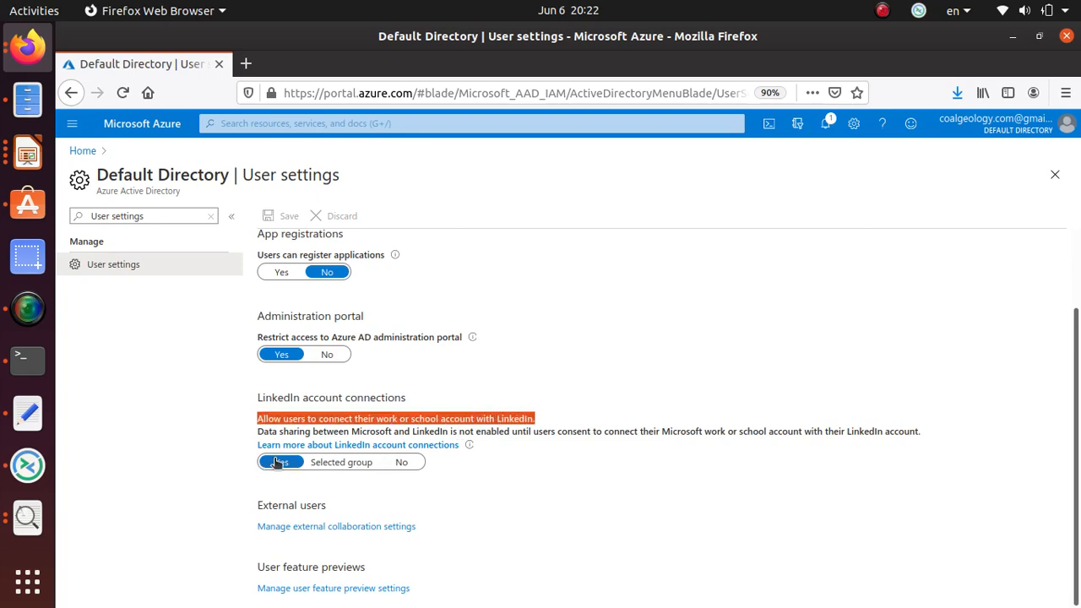
key("alt+Tab")
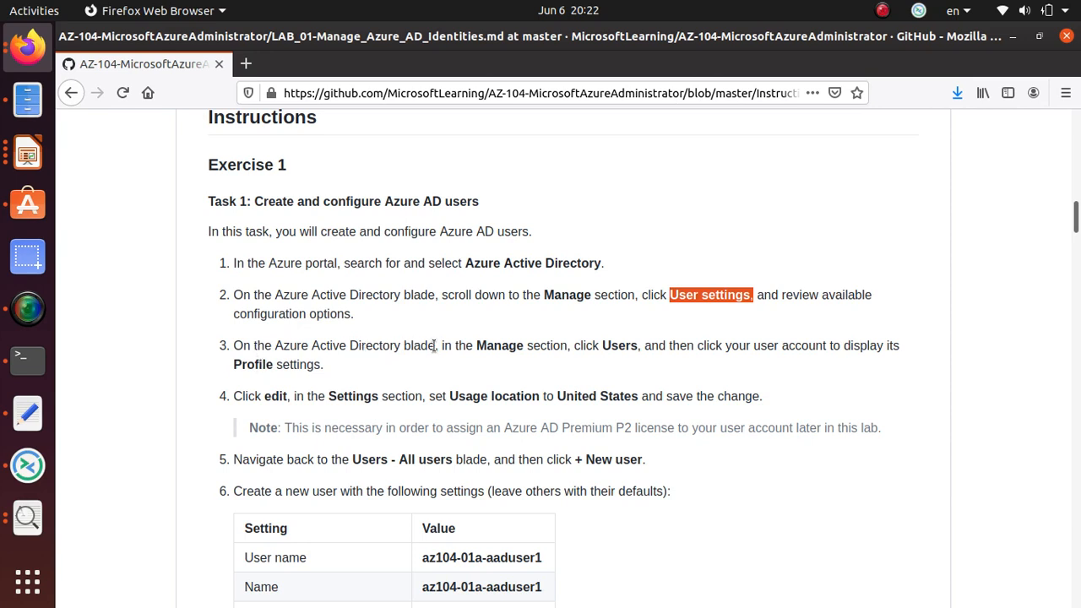
triple_click(623, 347)
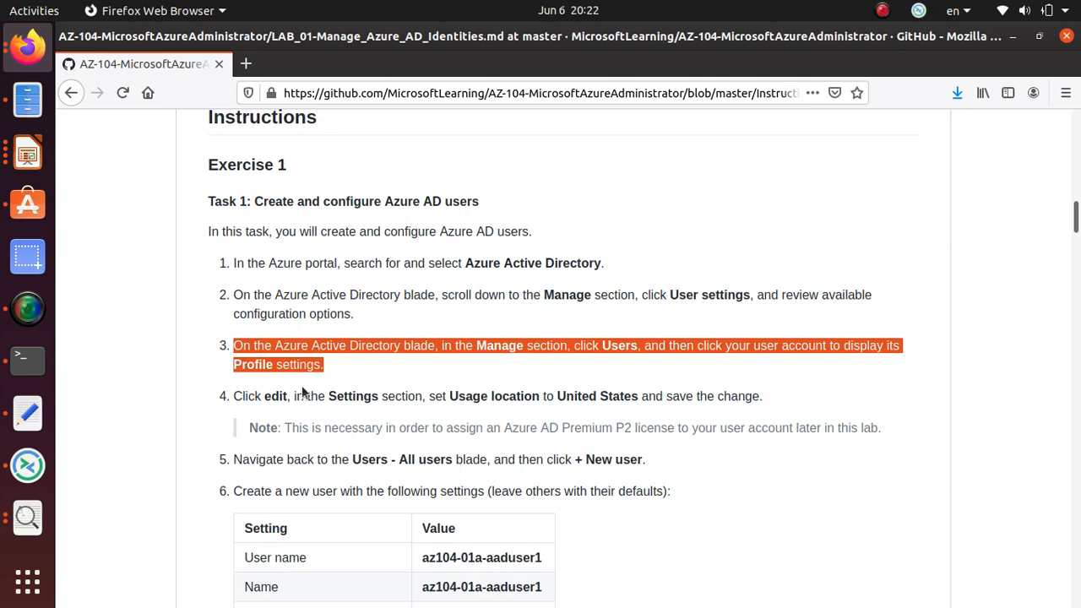
key("alt+Tab")
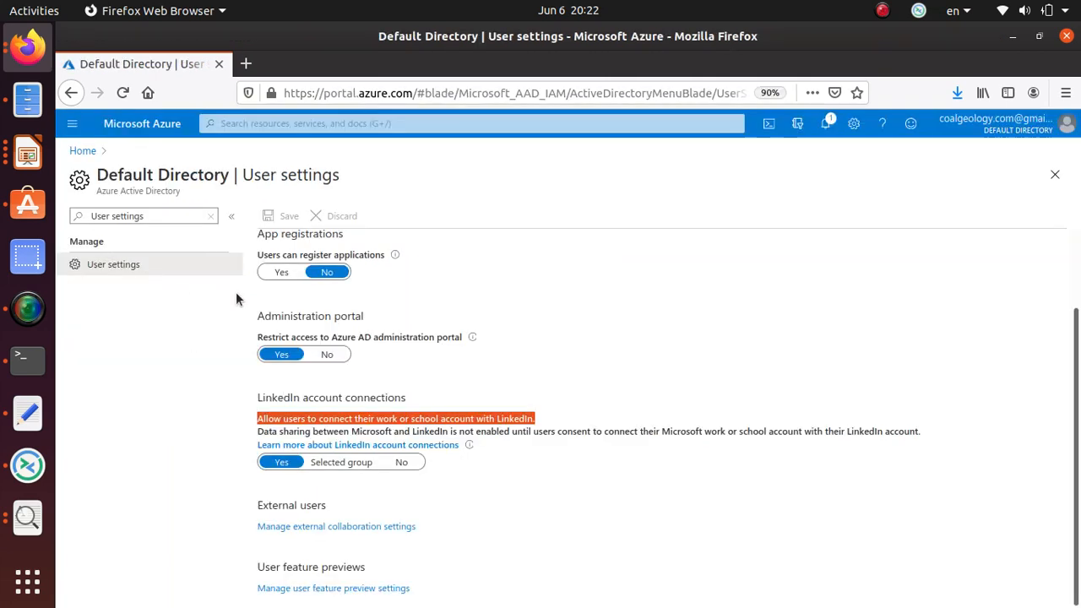
left_click(570, 328)
scroll(312, 339, "up", 2)
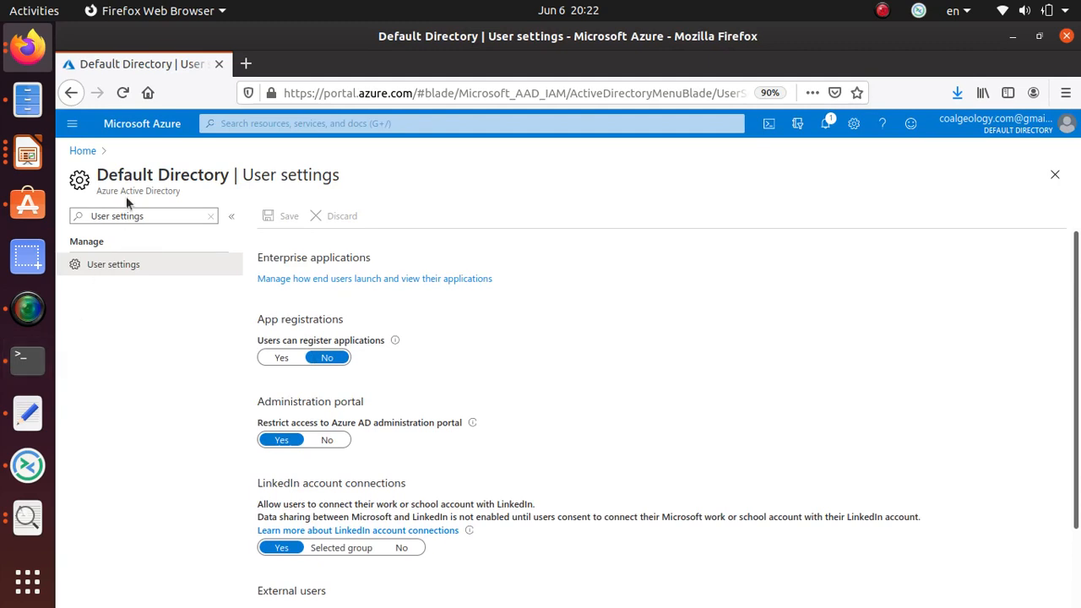
Go from Home through Azure Active Directory > Users to your own account's profile.
left_click(84, 150)
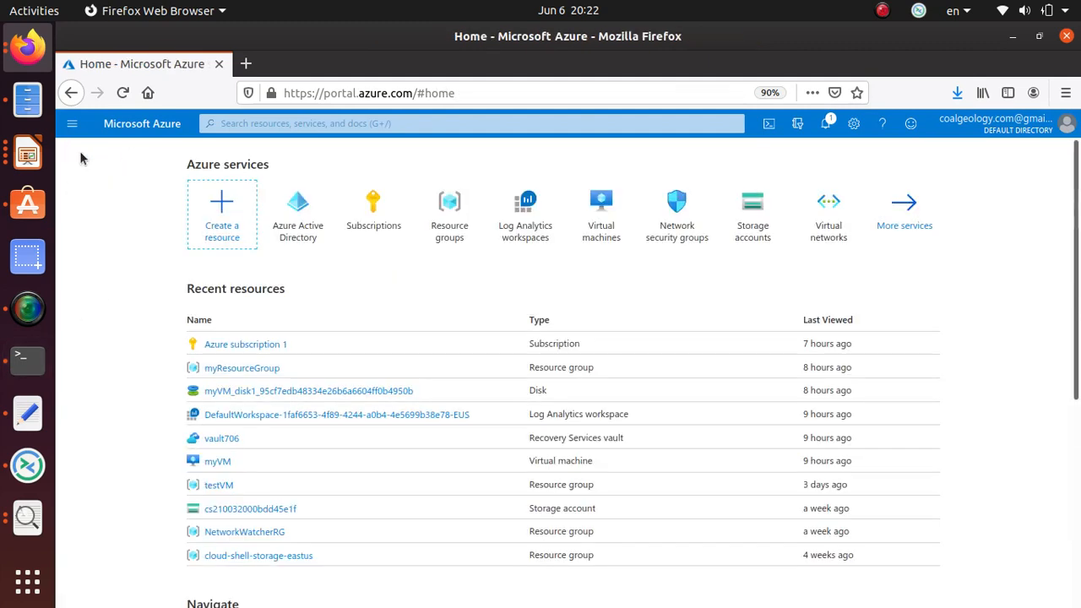
left_click(448, 230)
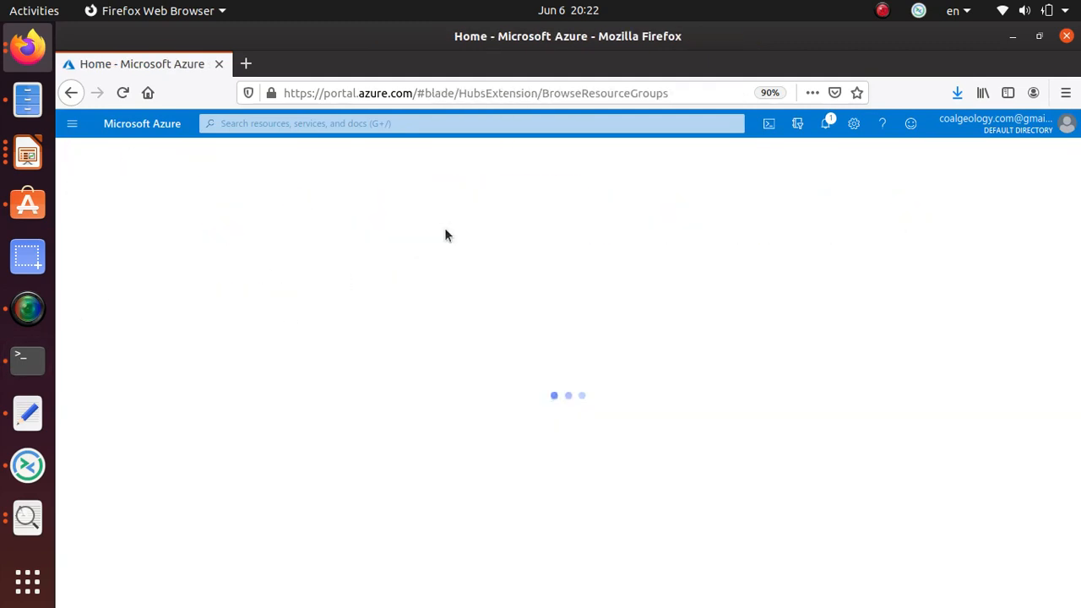
left_click(71, 93)
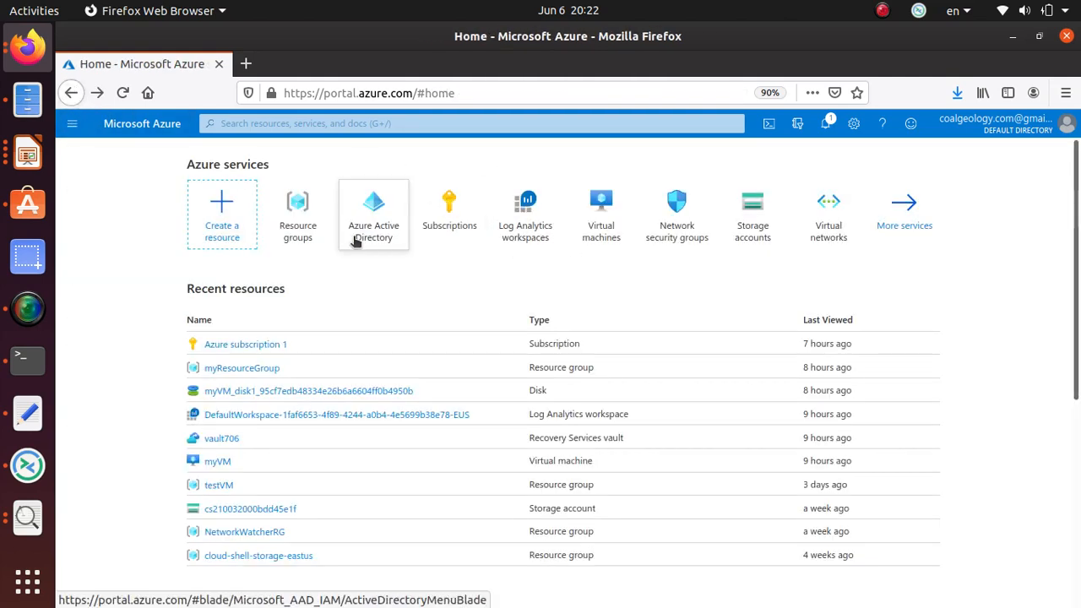
left_click(371, 230)
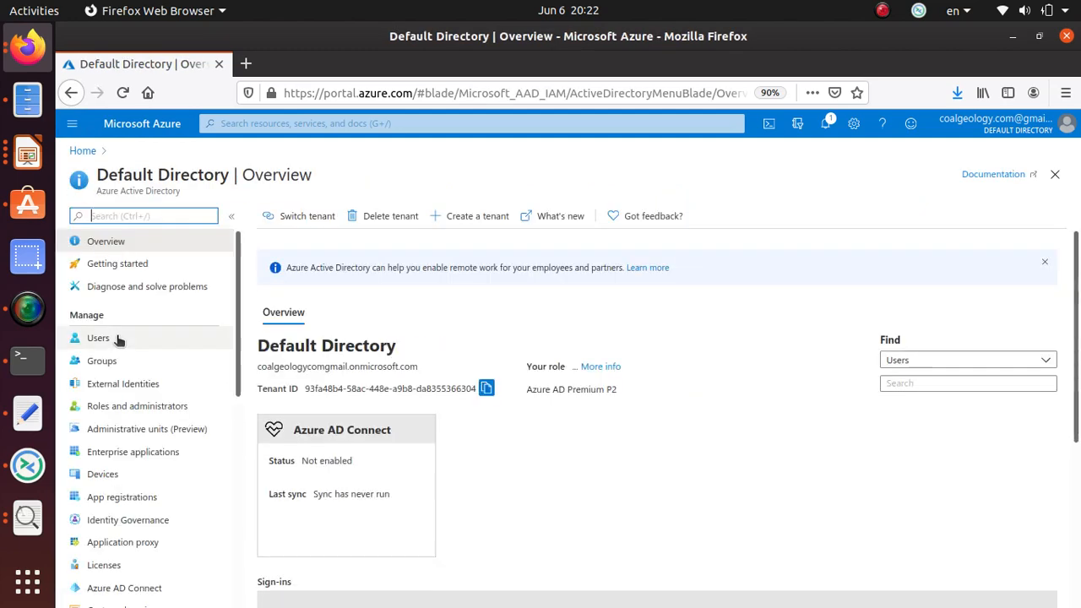
left_click(98, 337)
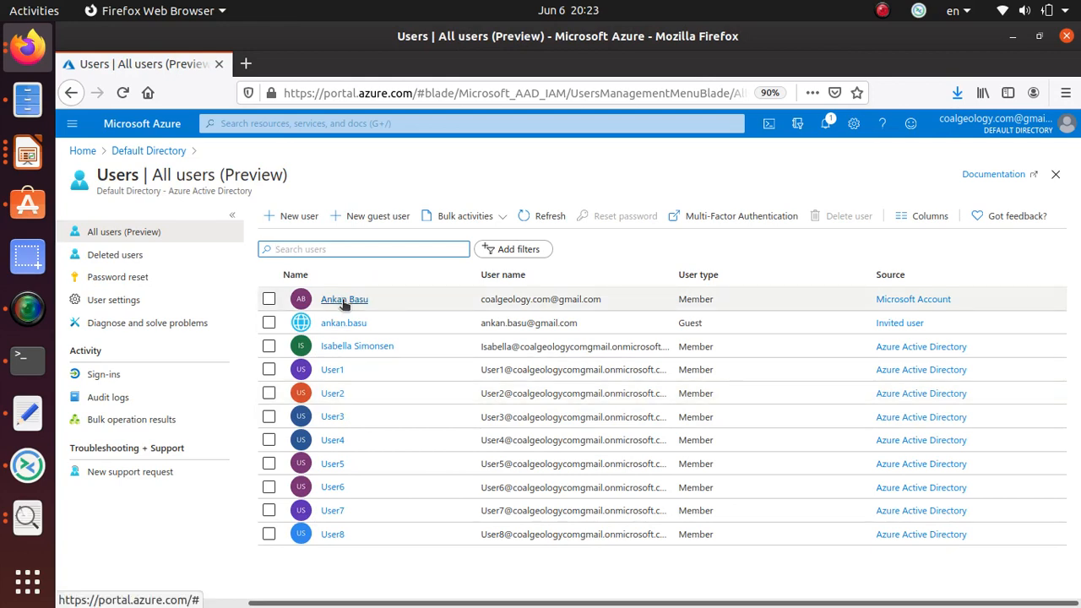
left_click(344, 301)
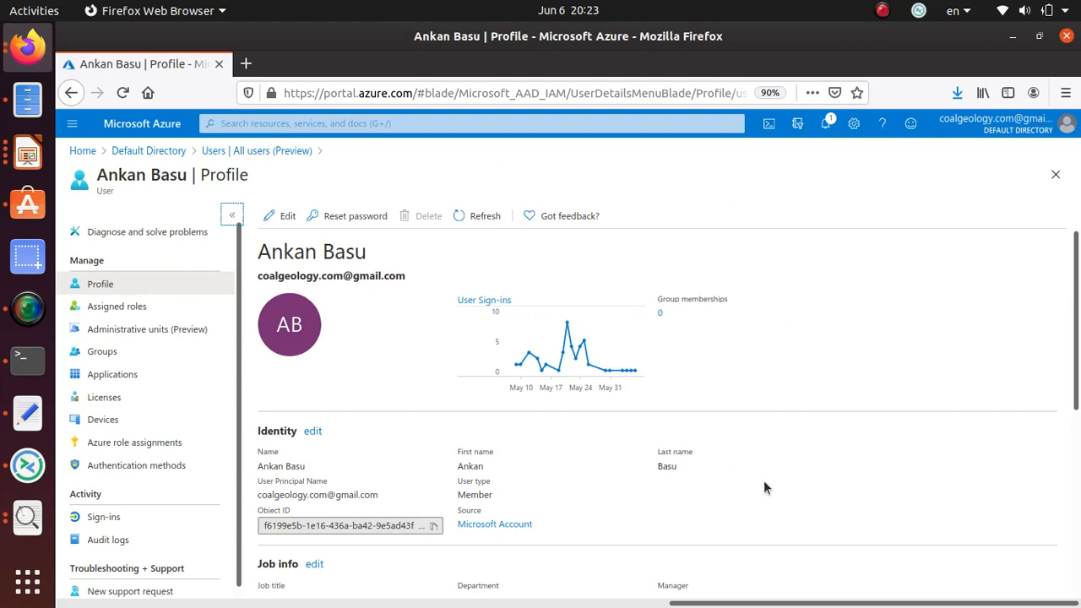
Read lab step 3 and look through the user profile's properties.
key("alt+Tab")
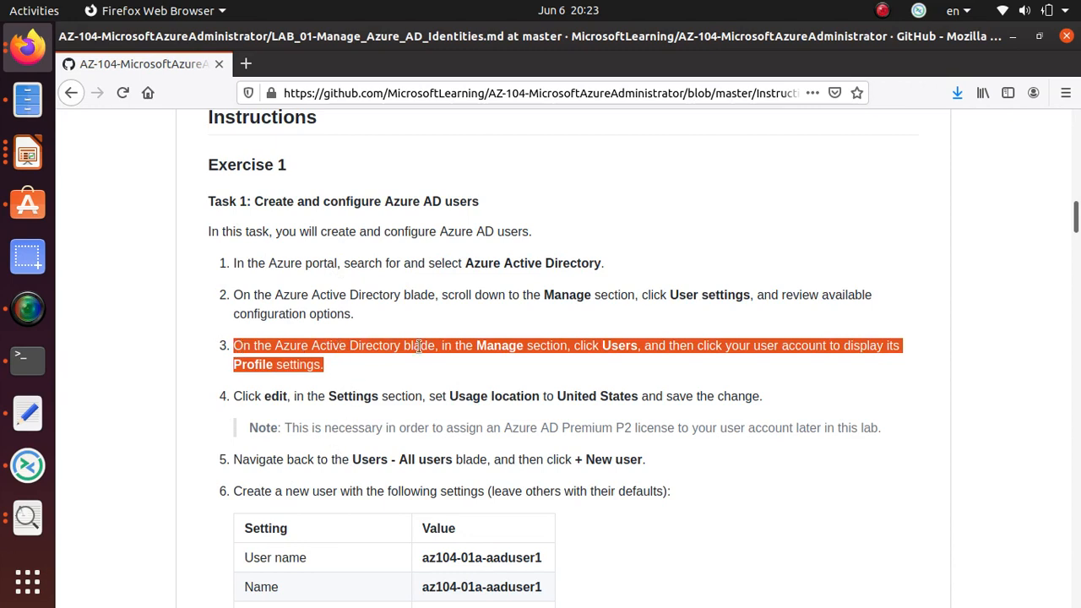
double_click(610, 346)
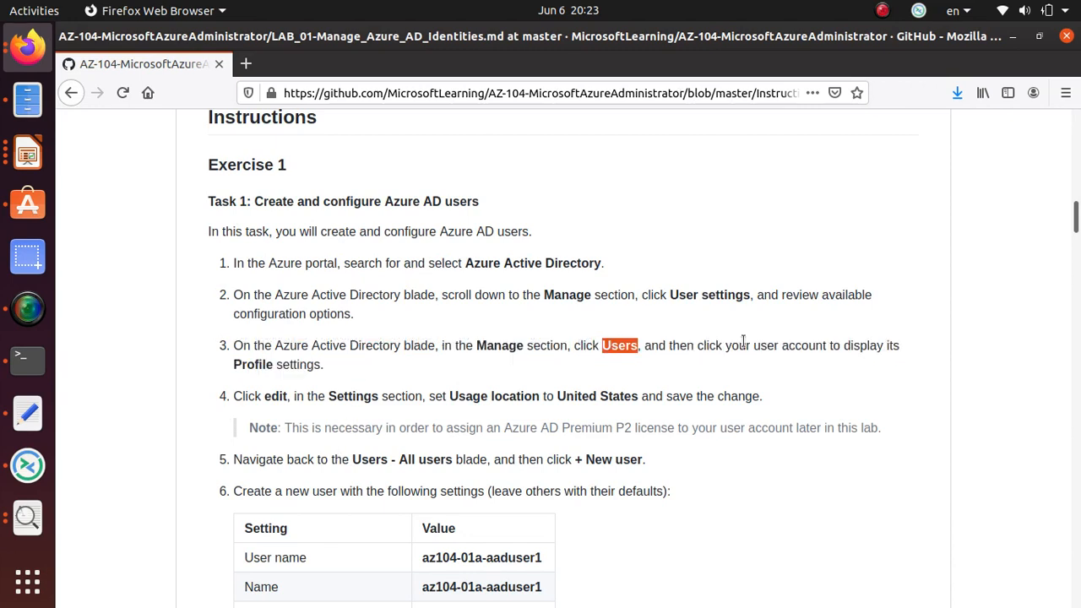
left_click_drag(716, 348, 335, 365)
key("alt+Tab")
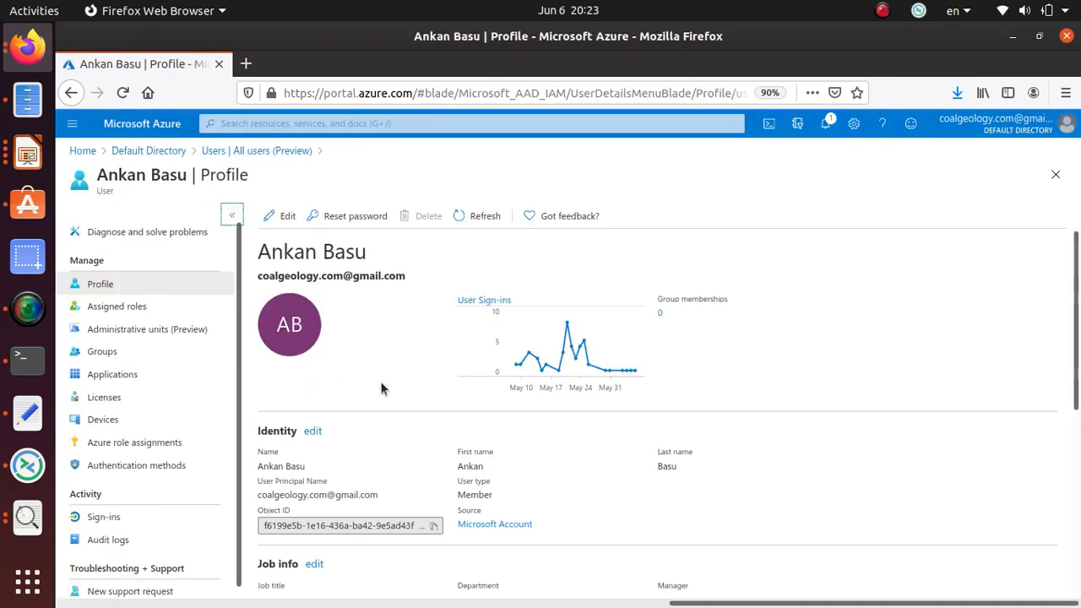
scroll(382, 389, "down", 2)
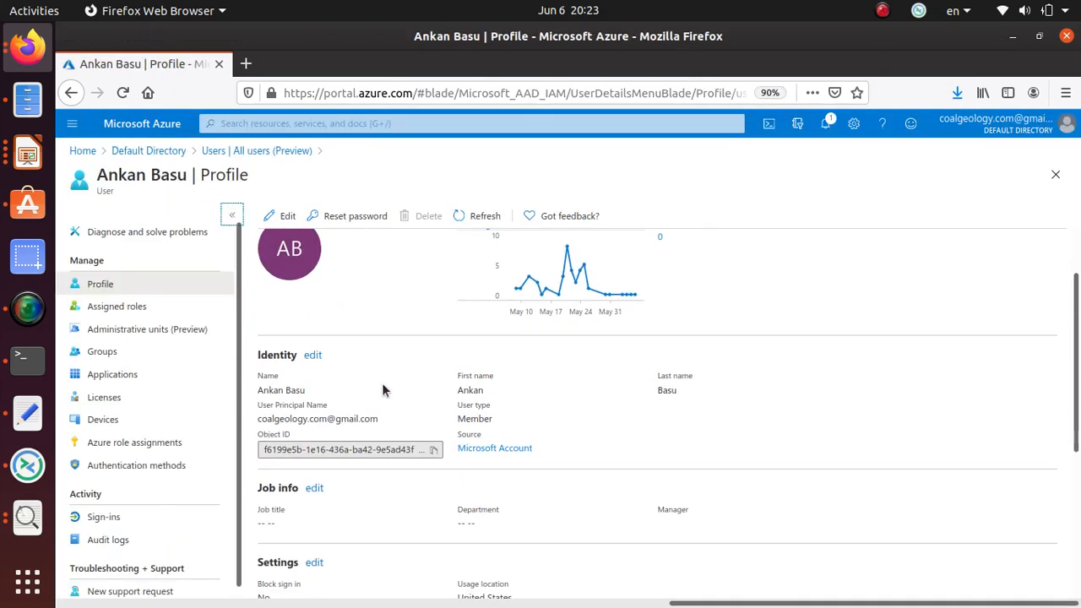
scroll(382, 389, "up", 2)
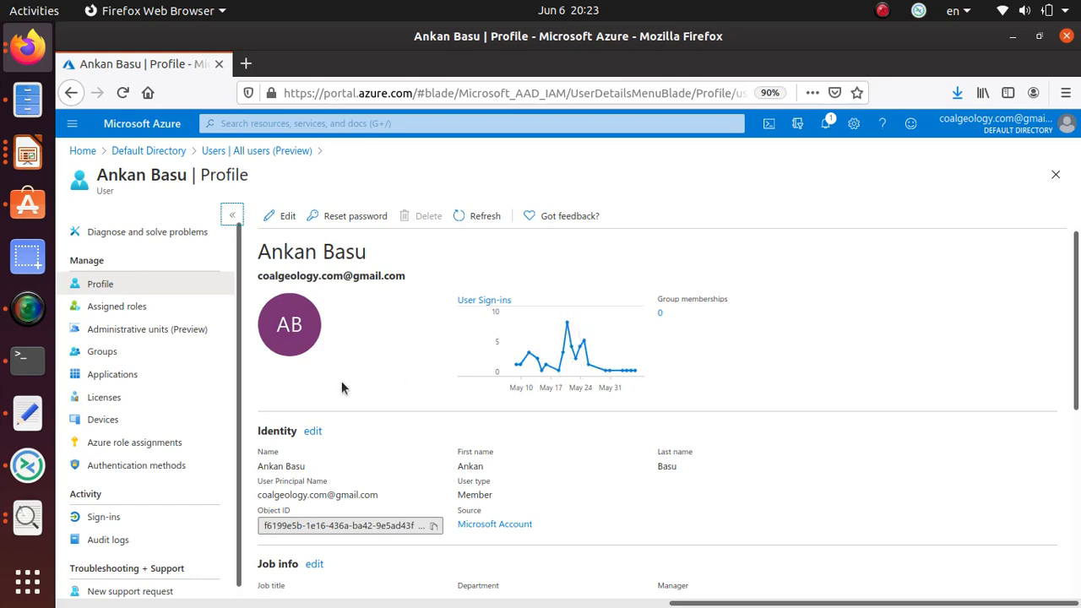
scroll(594, 381, "down", 5)
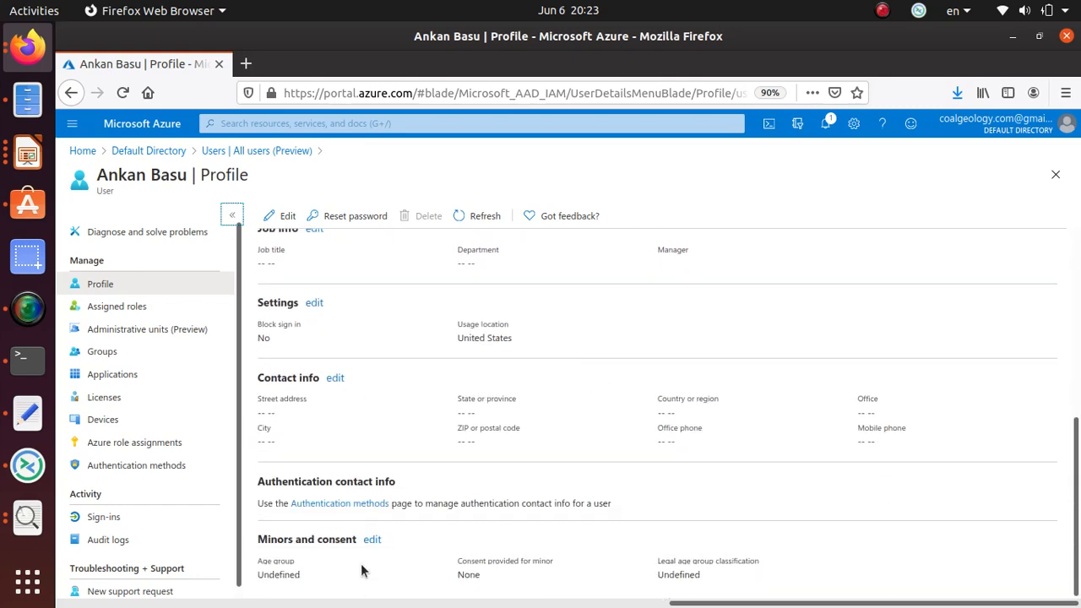
scroll(262, 323, "up", 1)
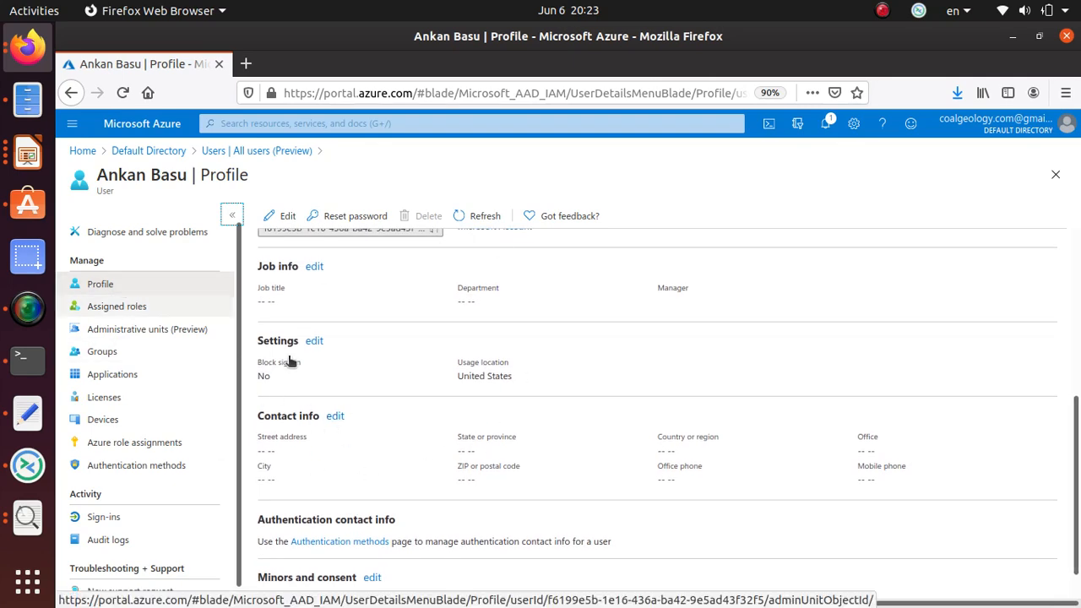
scroll(290, 338, "up", 4)
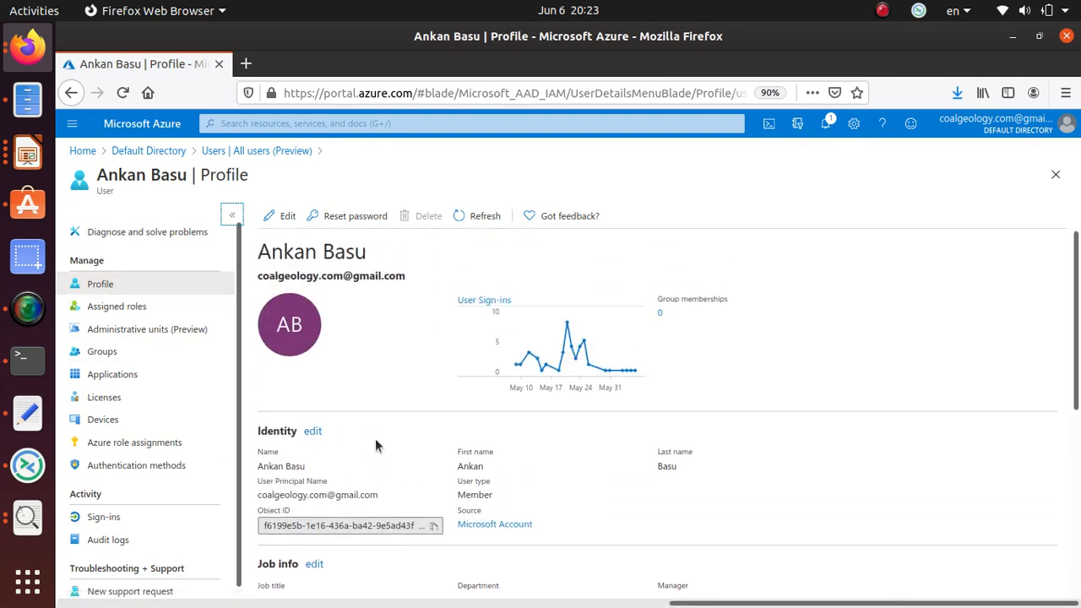
key("alt+Tab")
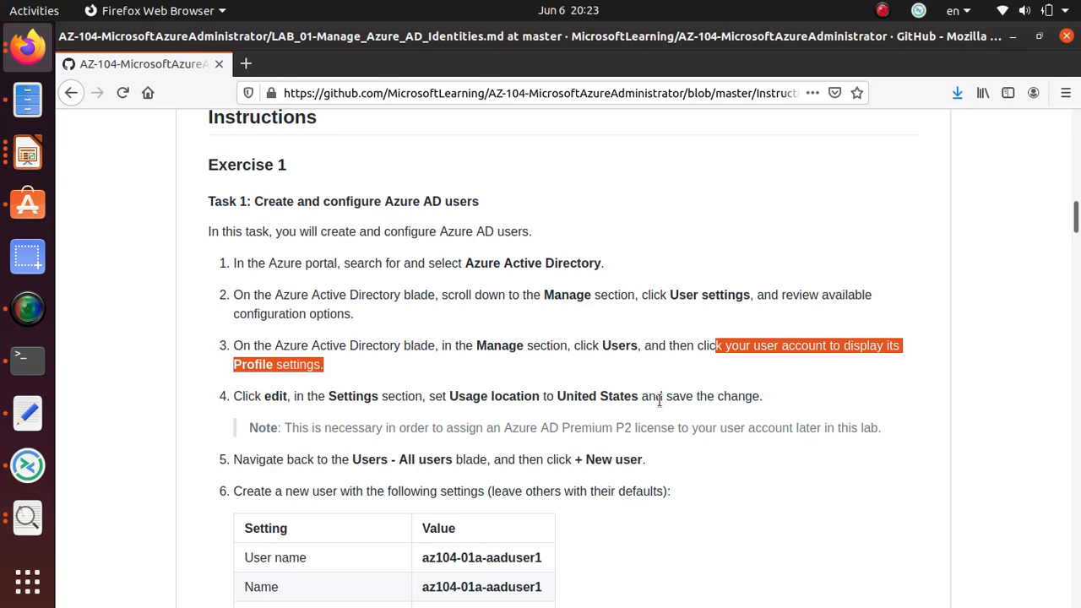
key("alt+Tab")
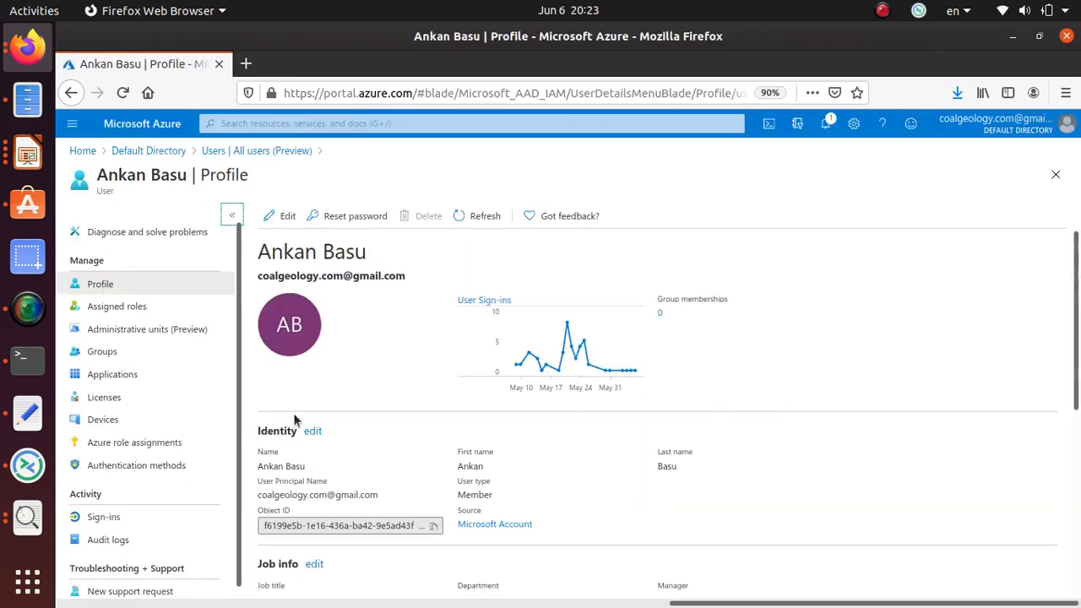
Confirm the profile's usage location is United States.
scroll(330, 410, "down", 5)
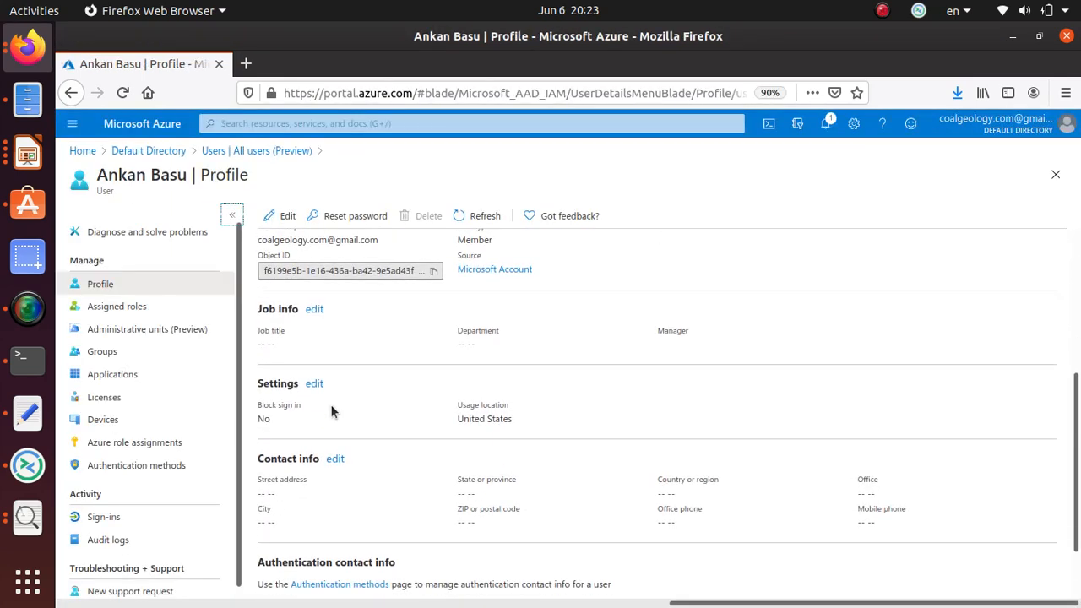
scroll(334, 410, "down", 1)
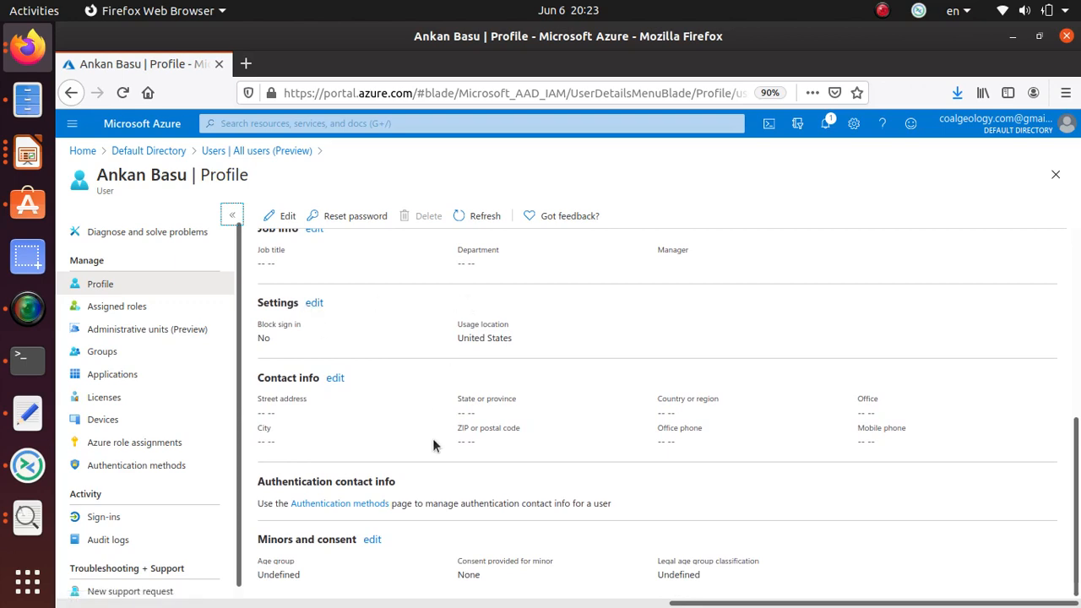
scroll(433, 436, "up", 2)
scroll(433, 441, "down", 1)
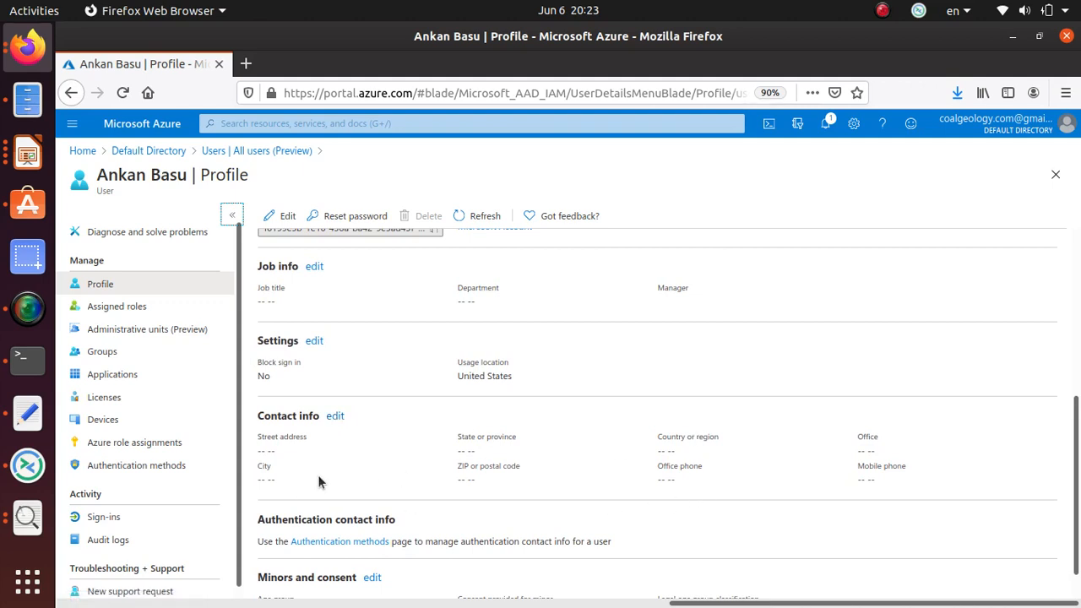
scroll(291, 427, "up", 1)
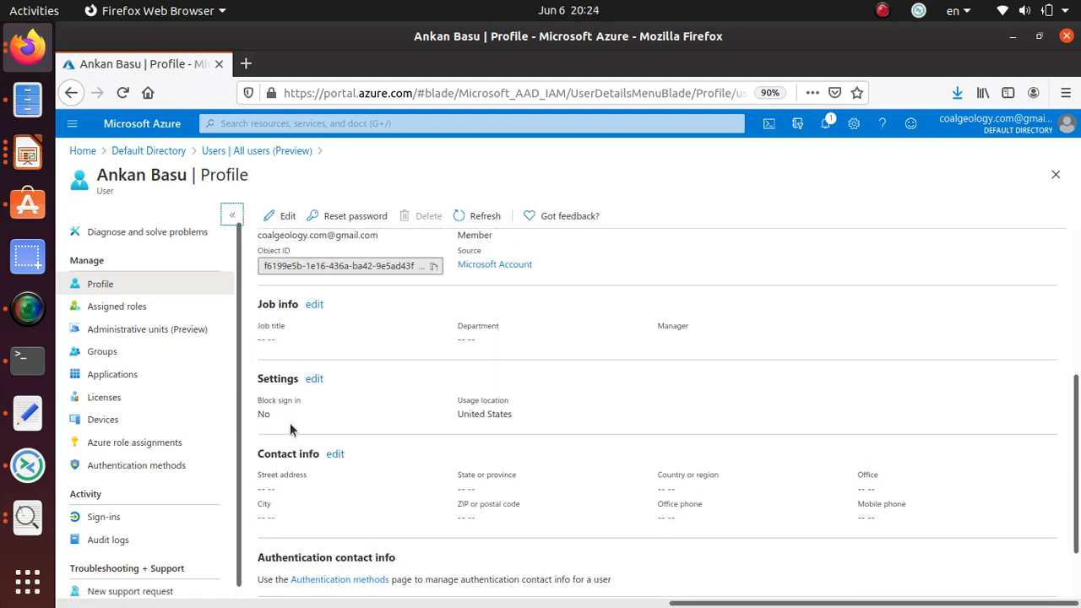
left_click_drag(511, 412, 460, 413)
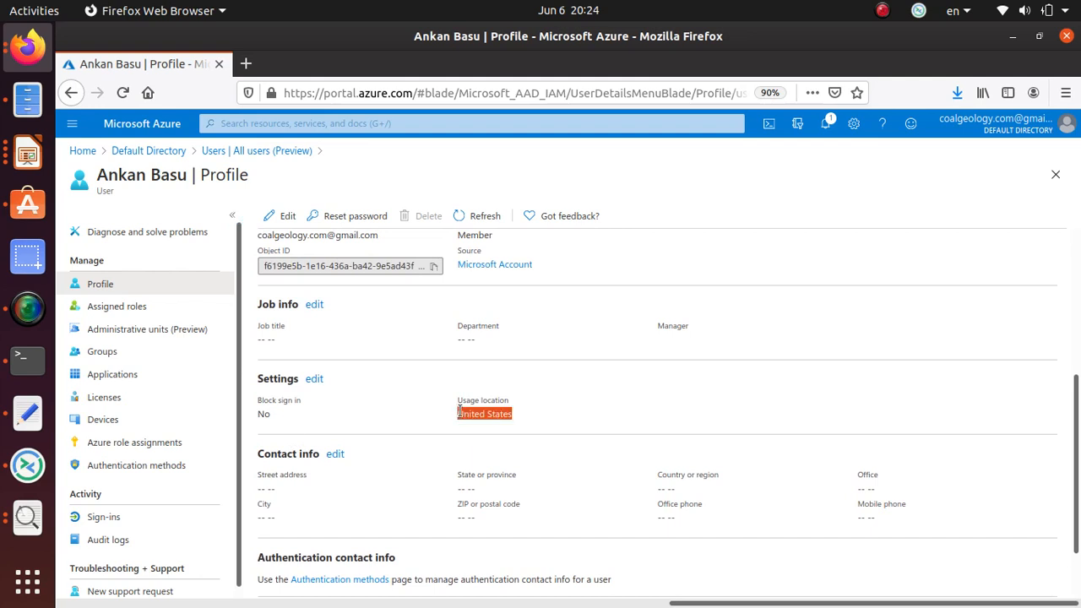
Edit the profile settings, leave the usage location as United States, and return to lab steps 4–6.
left_click(314, 380)
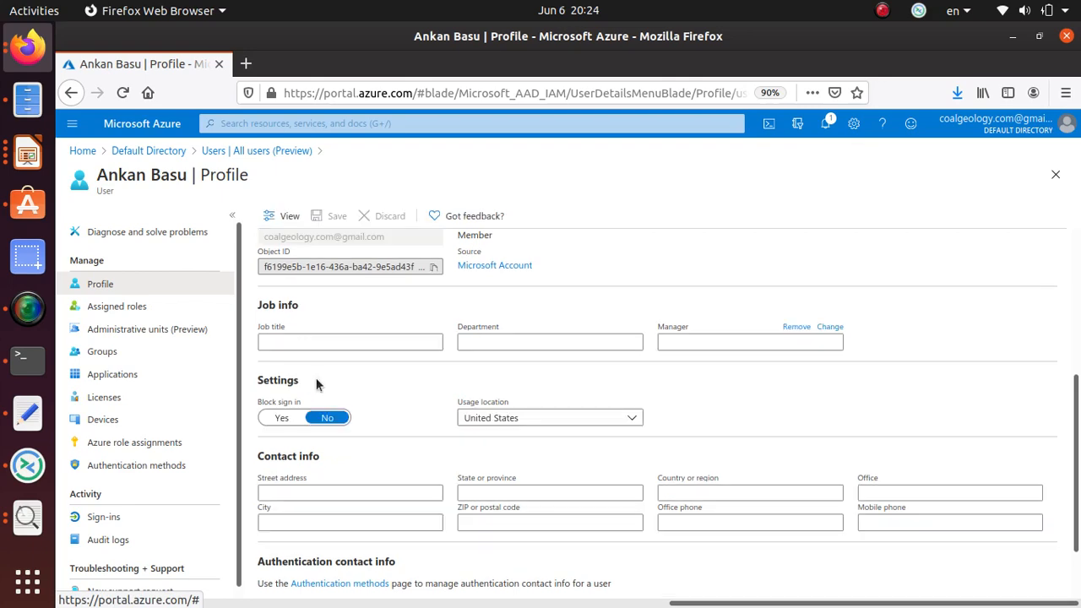
scroll(394, 464, "down", 2)
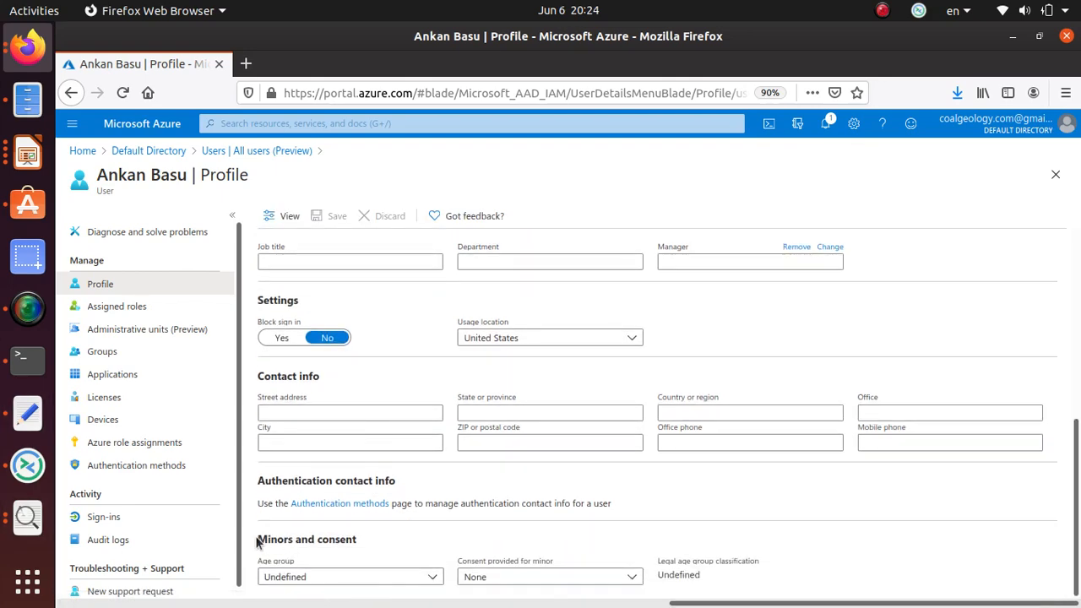
scroll(274, 527, "up", 8)
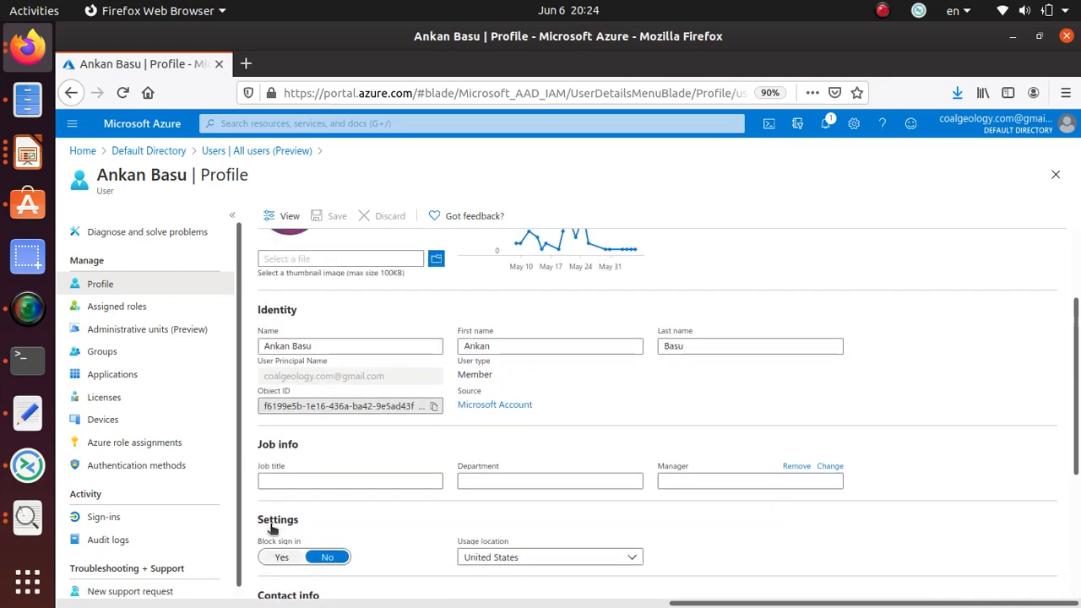
scroll(268, 525, "down", 6)
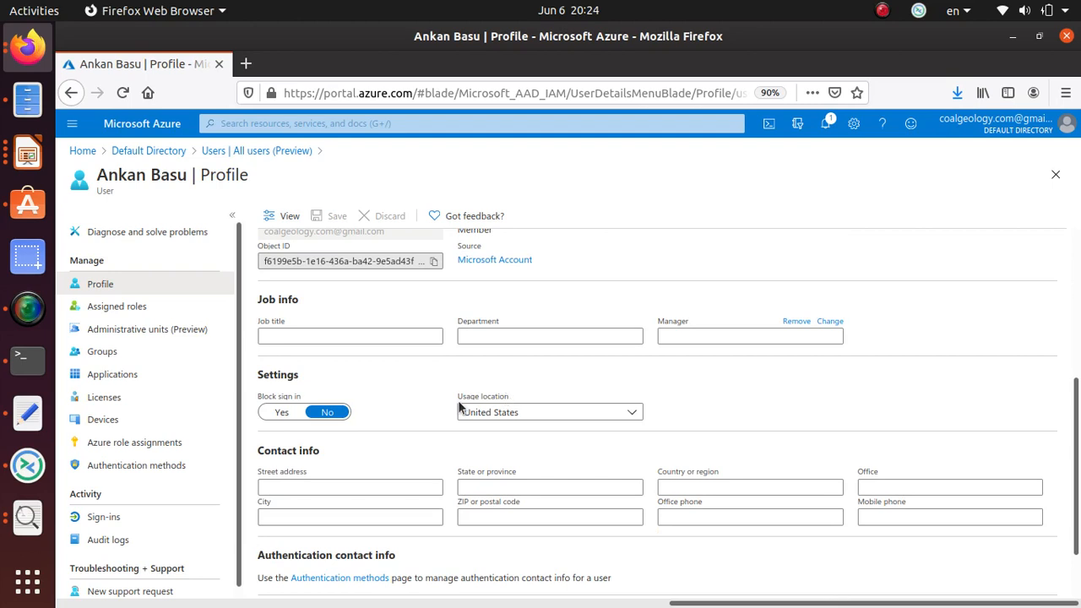
left_click(528, 412)
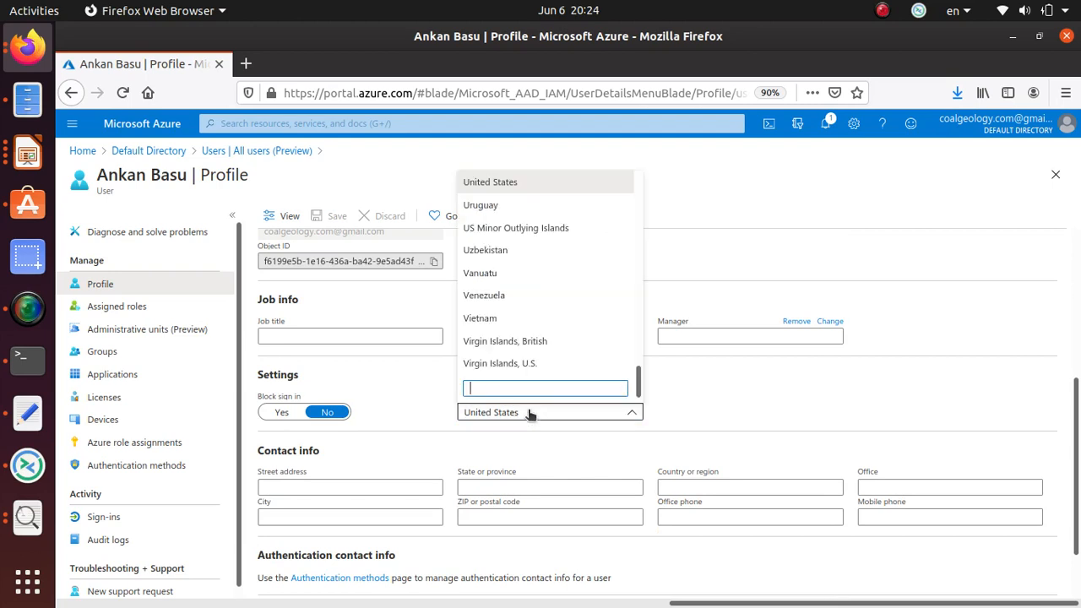
left_click(967, 410)
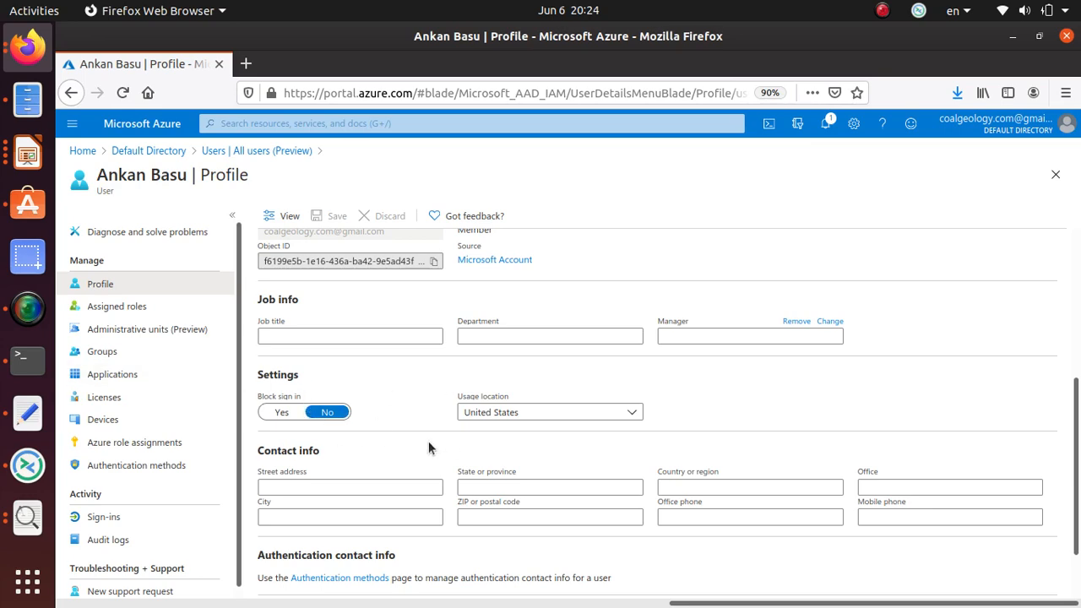
key("alt+Tab")
scroll(428, 441, "down", 4)
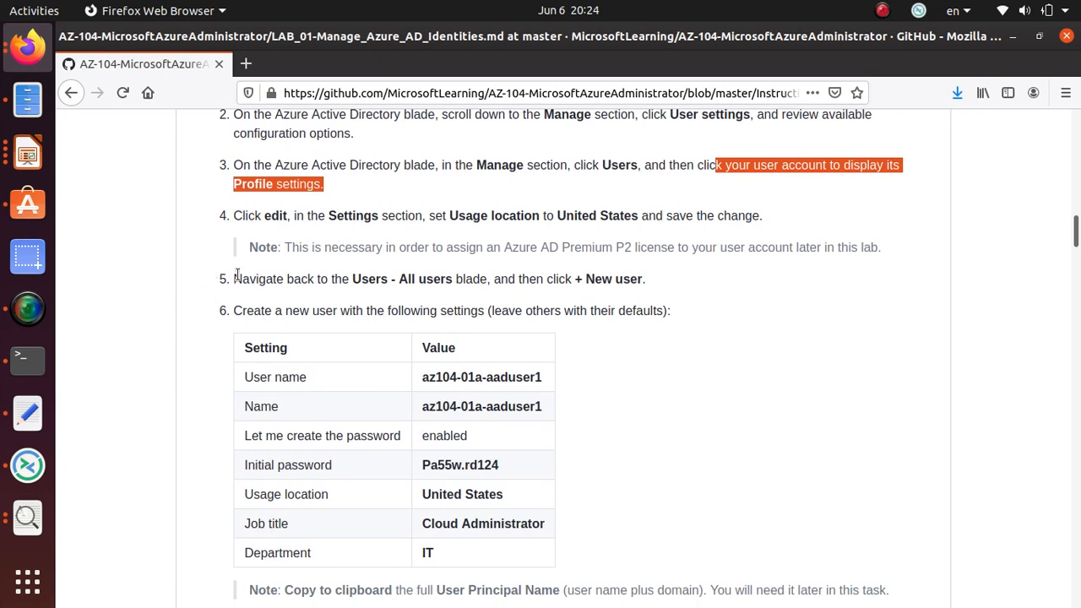
Read the Premium P2 license note and the new user's settings table in the lab.
left_click_drag(284, 246, 894, 269)
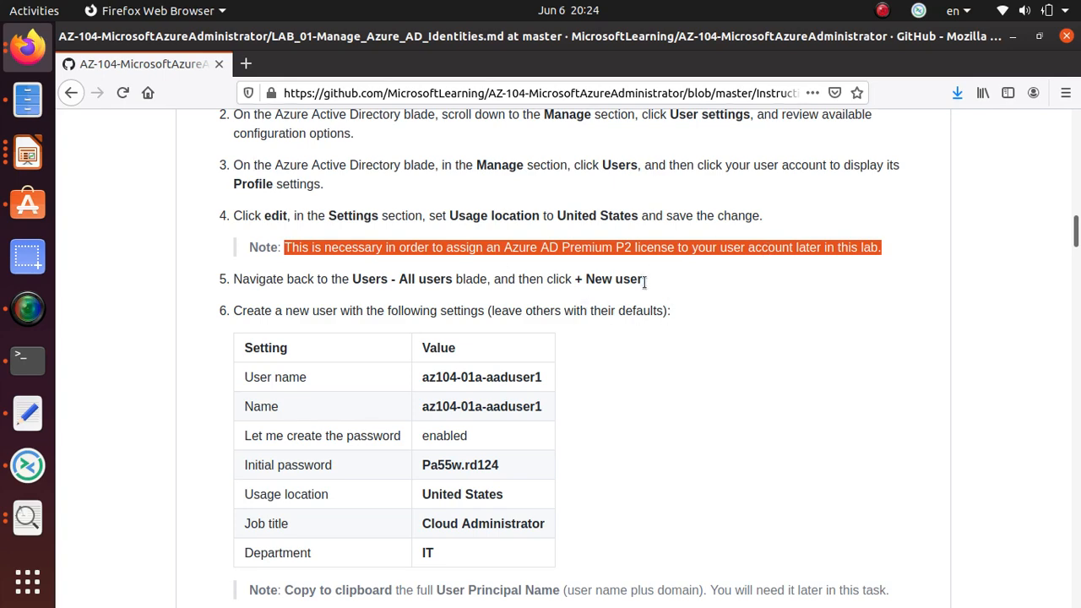
scroll(411, 309, "up", 5)
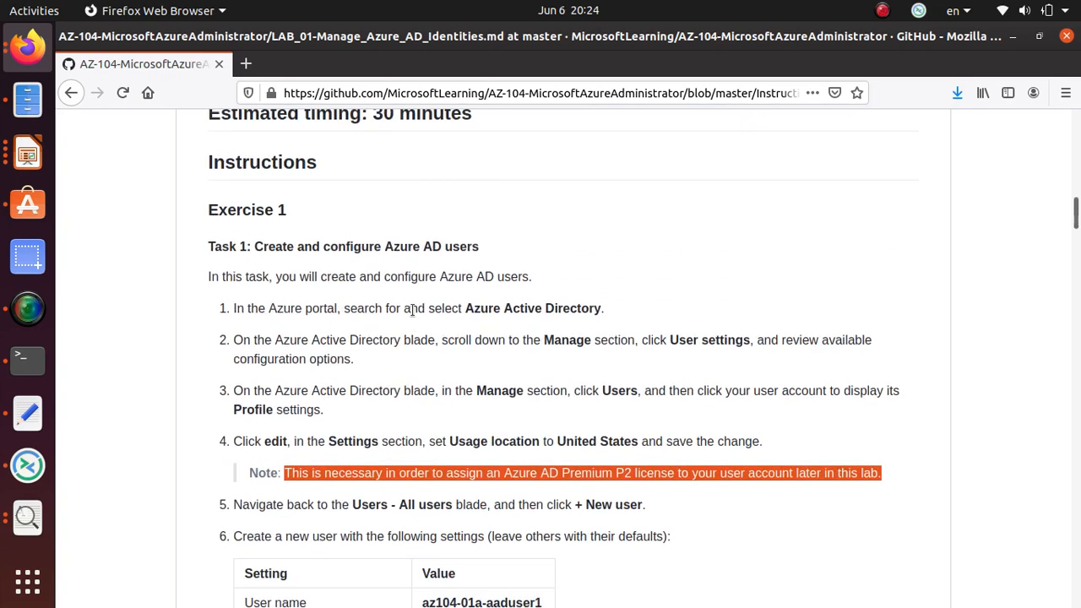
scroll(411, 308, "down", 6)
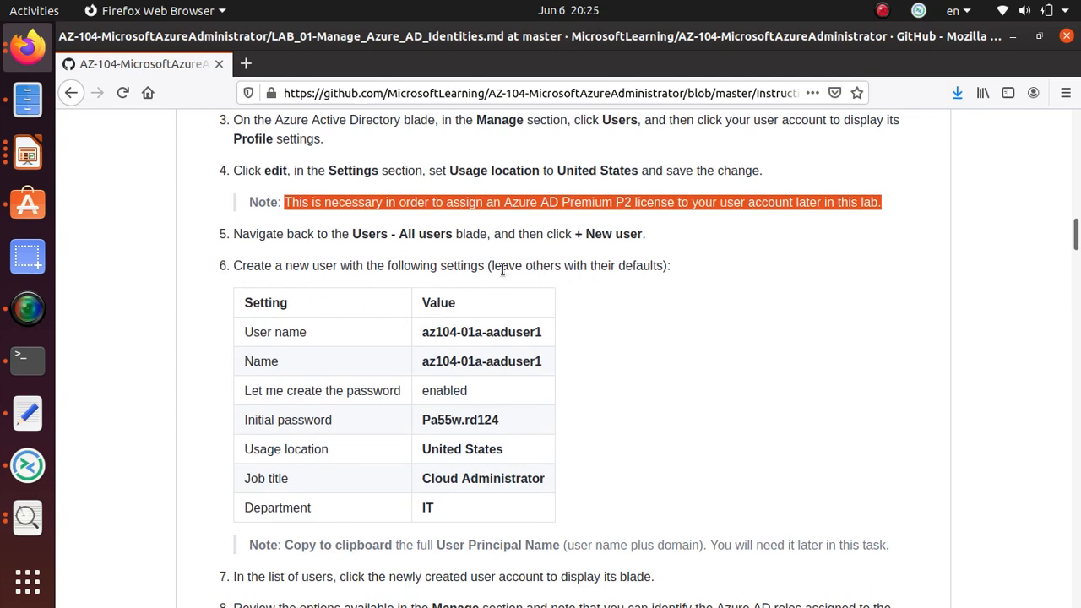
left_click_drag(468, 332, 473, 504)
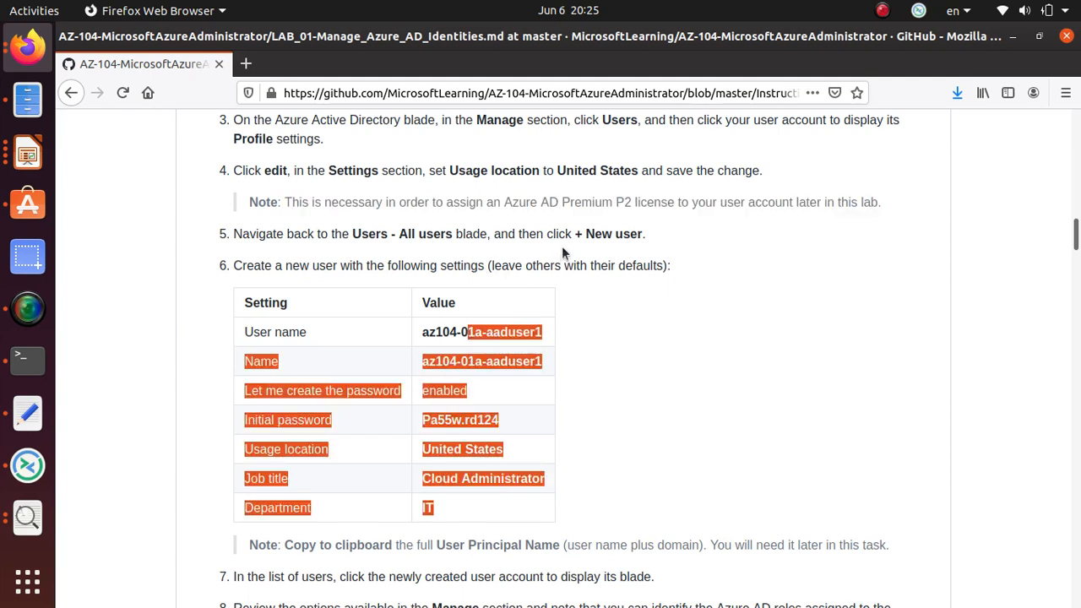
left_click_drag(492, 265, 672, 273)
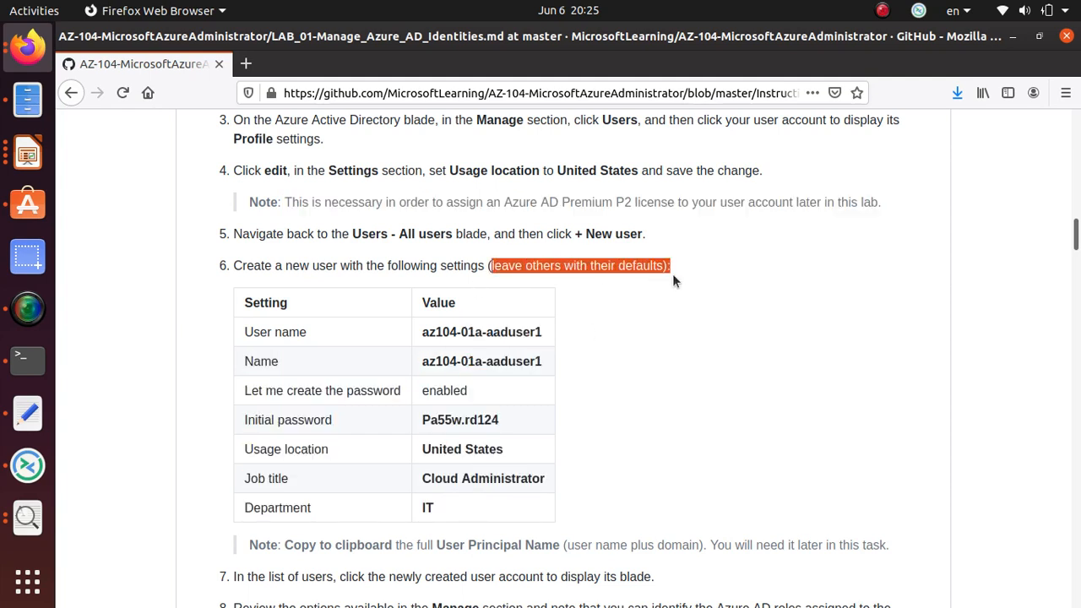
Copy the User name value from the step 6 table.
triple_click(482, 331)
right_click(495, 338)
left_click(513, 345)
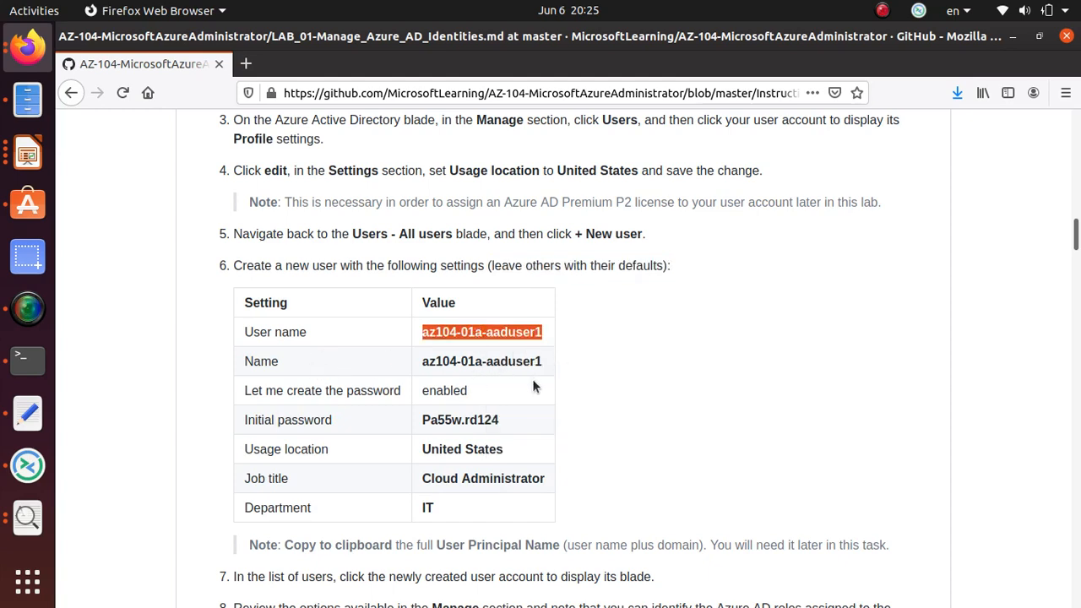
key("alt+Tab")
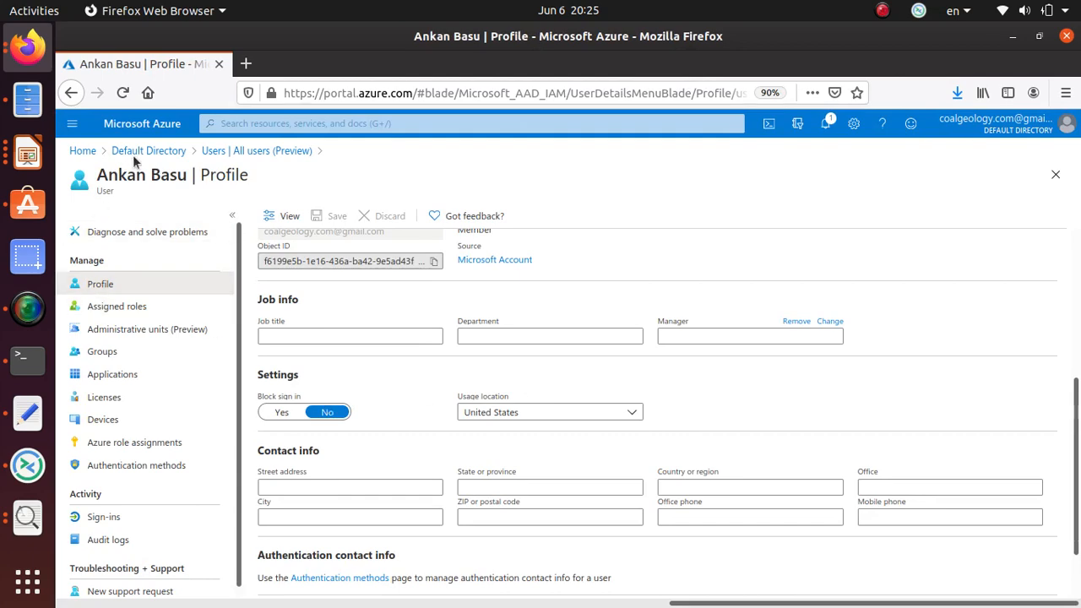
Start a new user and paste az104-01a-aaduser1 as both user name and name.
left_click(256, 152)
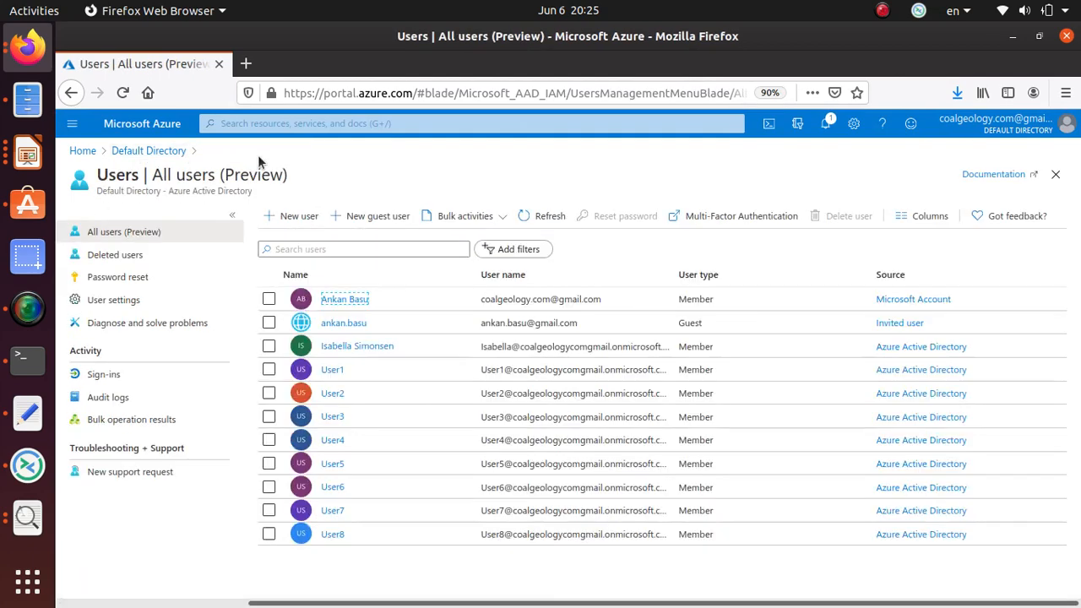
left_click(294, 224)
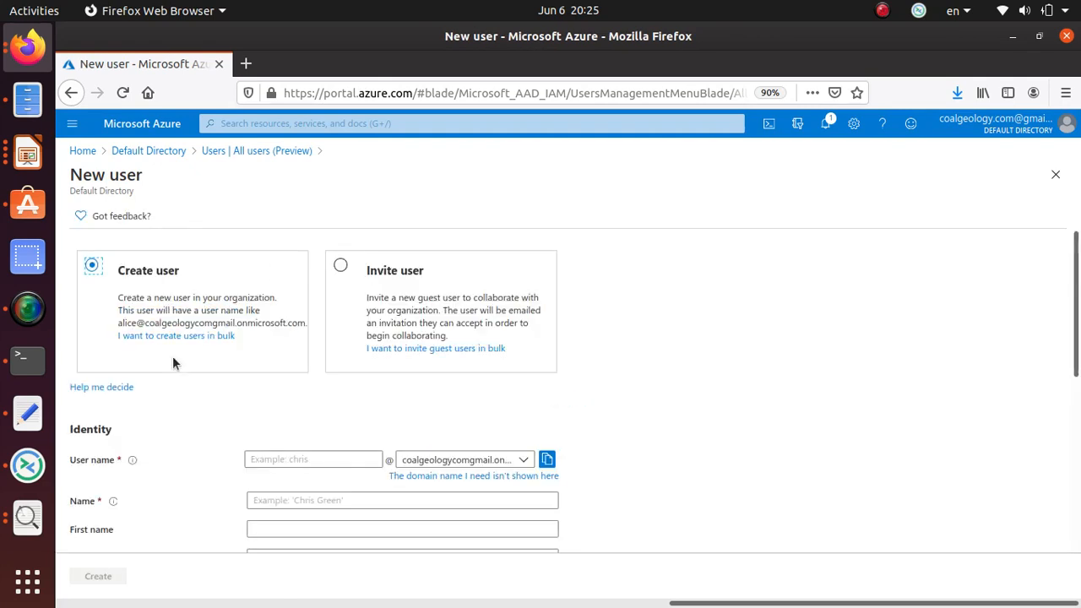
left_click(283, 459)
key("ctrl+v")
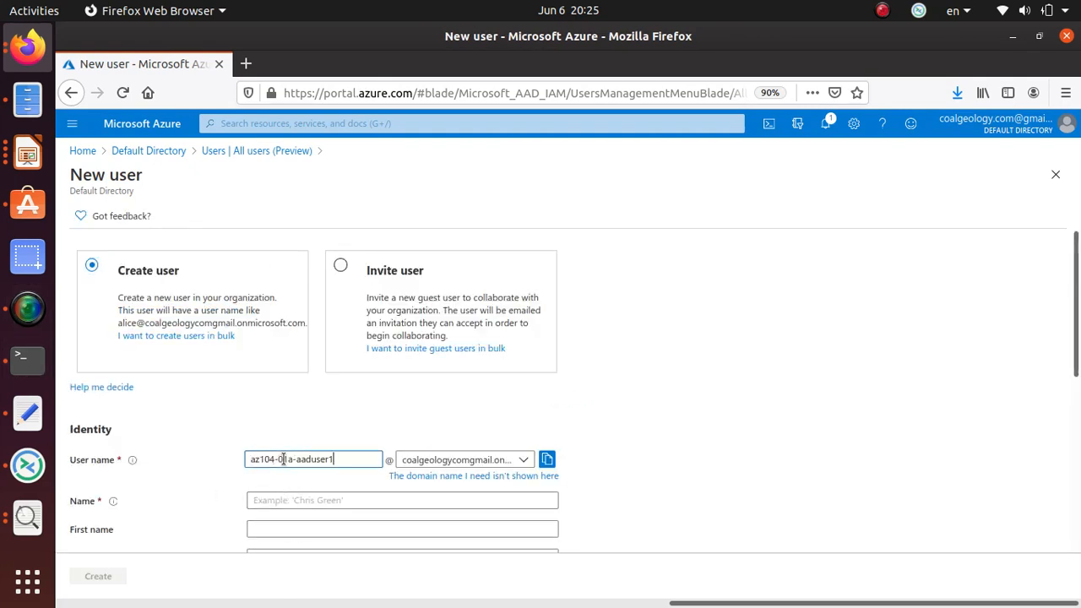
left_click(295, 496)
key("ctrl+v")
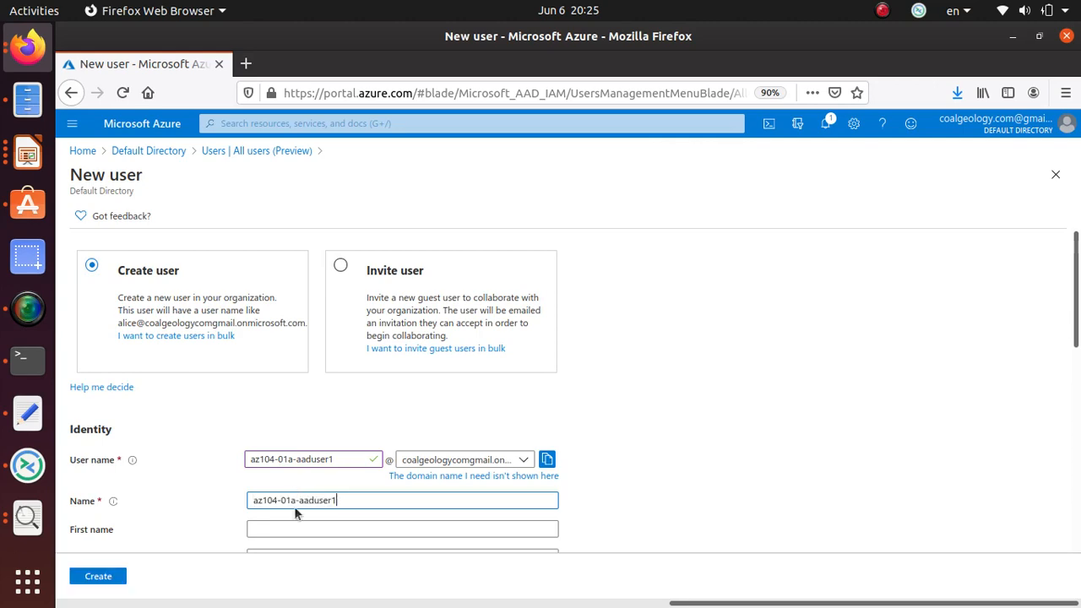
Choose 'Let me create the password' on the New user form.
key("alt+Tab")
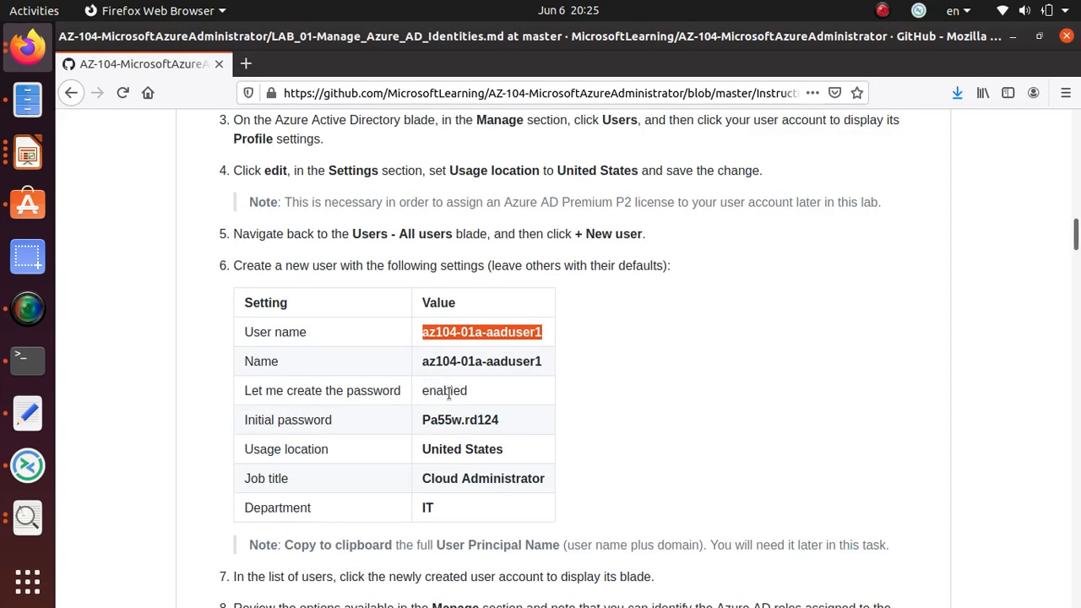
key("alt+Tab")
scroll(252, 422, "down", 2)
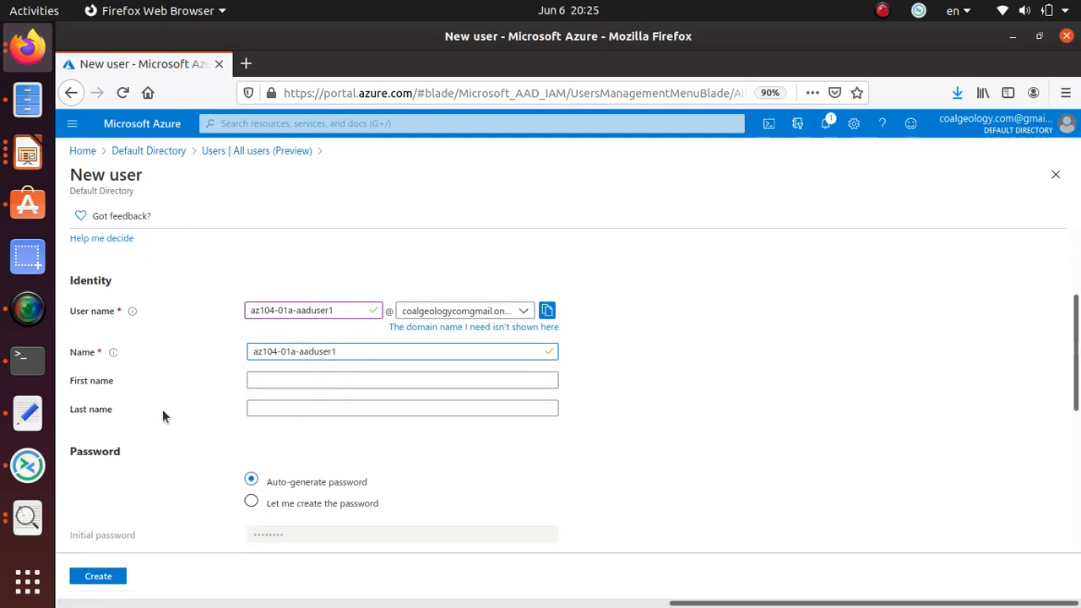
scroll(163, 409, "down", 2)
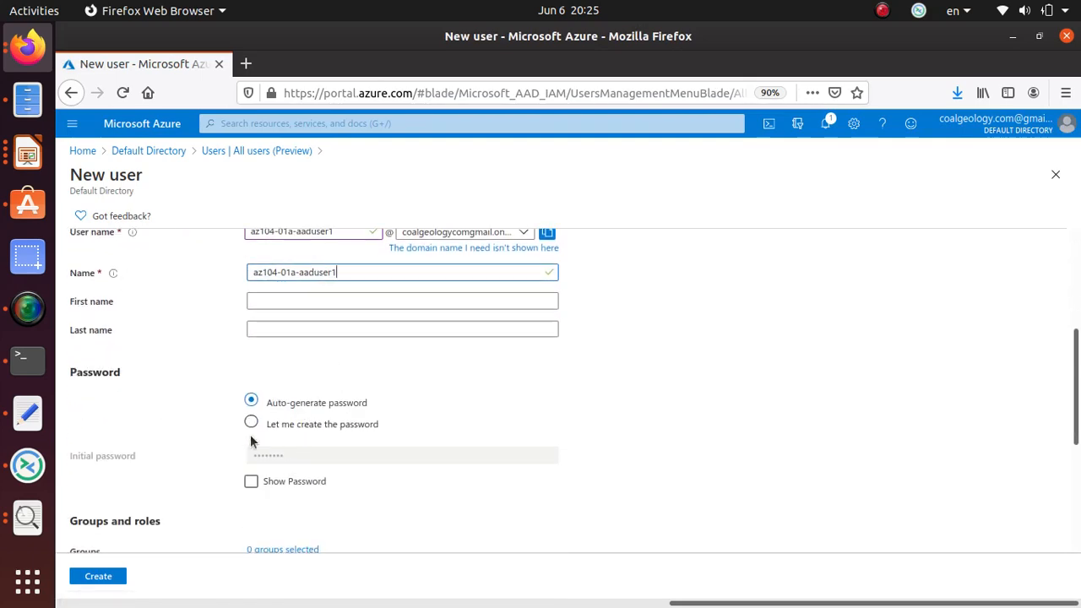
left_click(252, 423)
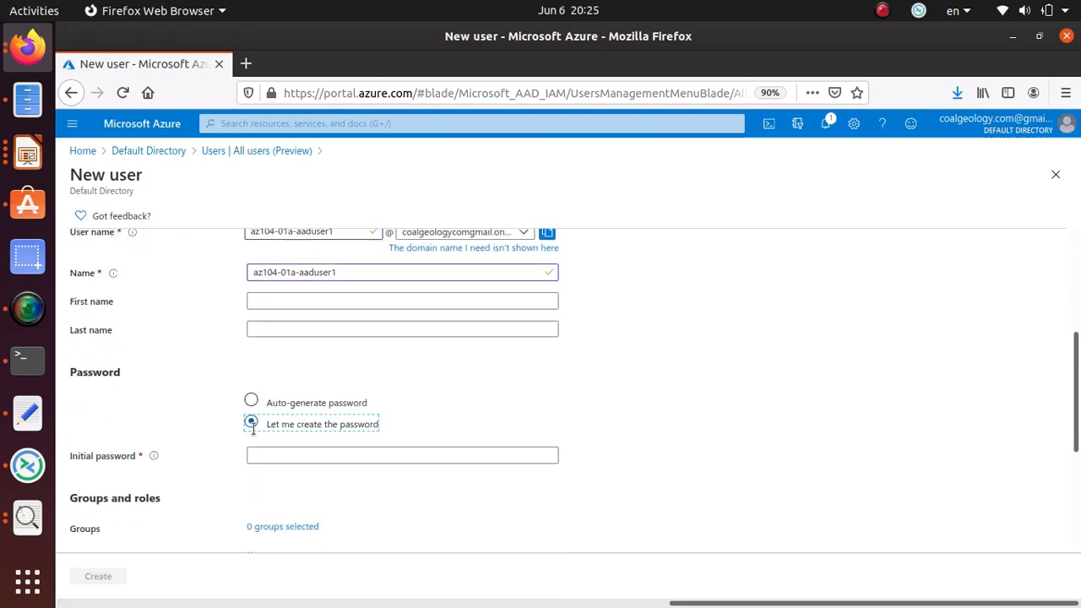
Copy the initial password from the lab and paste it into the Initial password field.
key("alt+Tab")
left_click(463, 419)
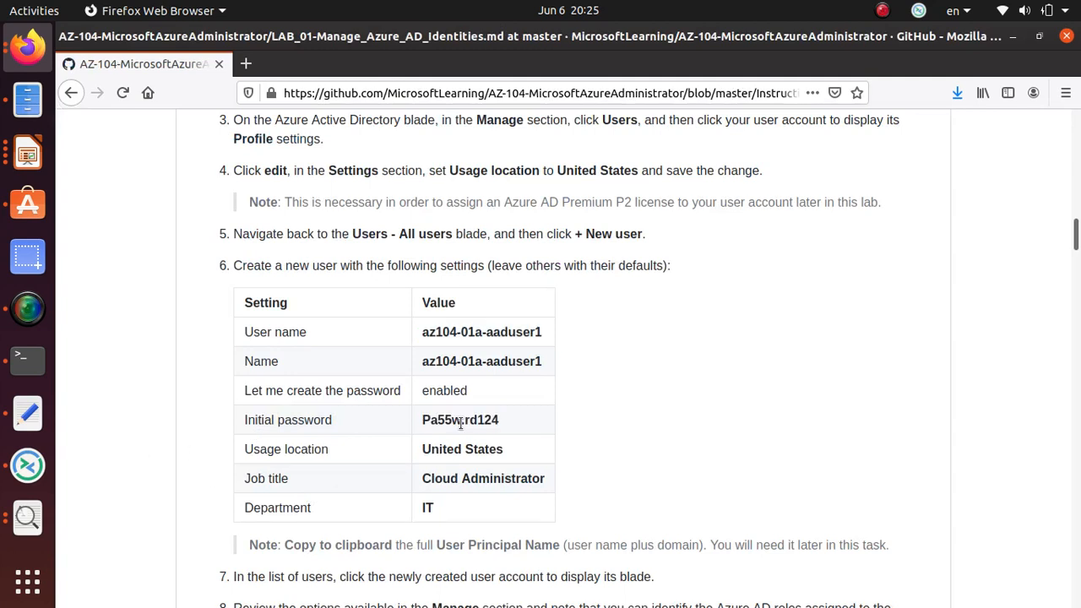
double_click(463, 422)
triple_click(463, 420)
right_click(466, 427)
left_click(509, 438)
key("alt+Tab")
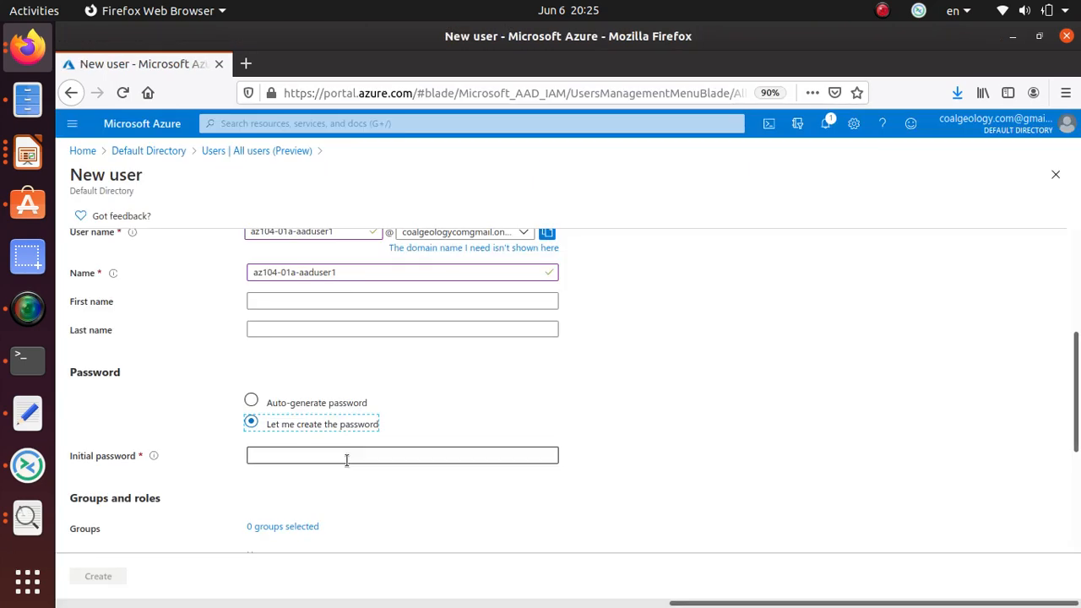
left_click(347, 455)
key("ctrl+v")
Select the United States usage location value in the lab table.
key("alt+Tab")
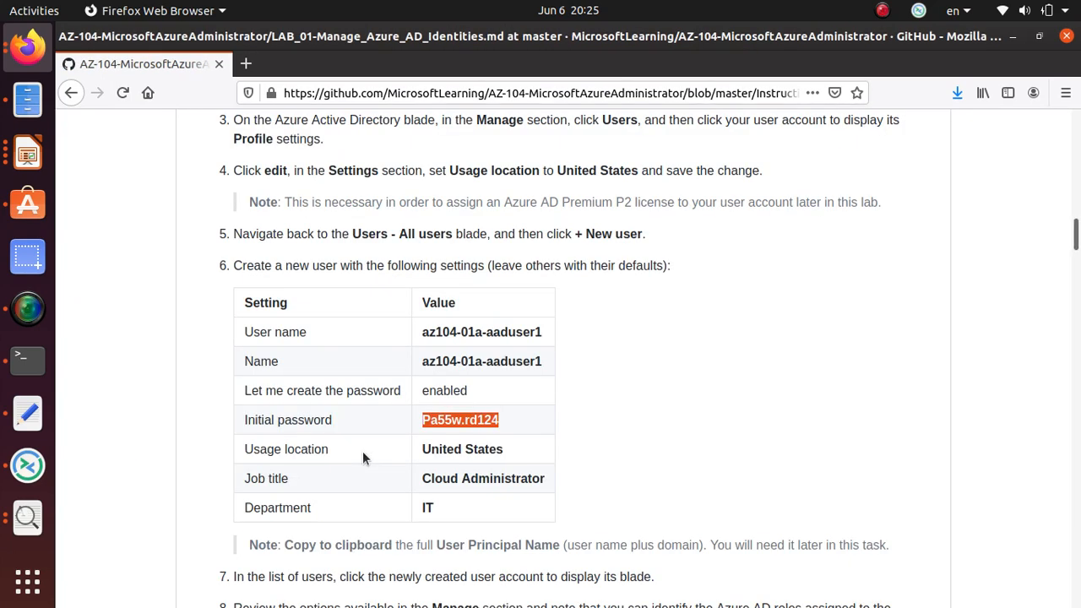
scroll(364, 453, "down", 2)
triple_click(478, 358)
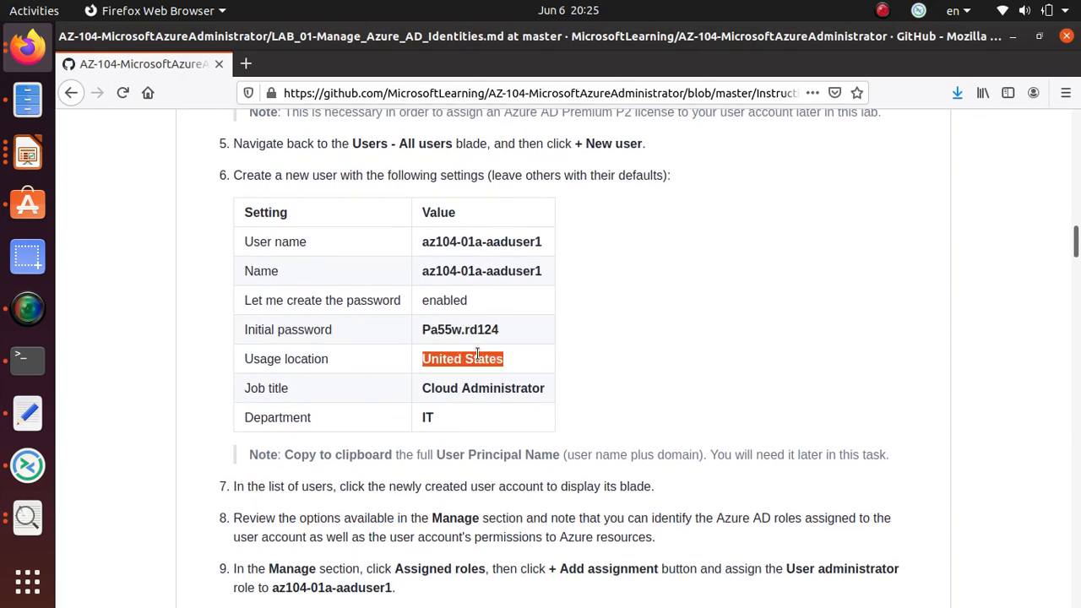
key("alt+Tab")
scroll(303, 445, "down", 3)
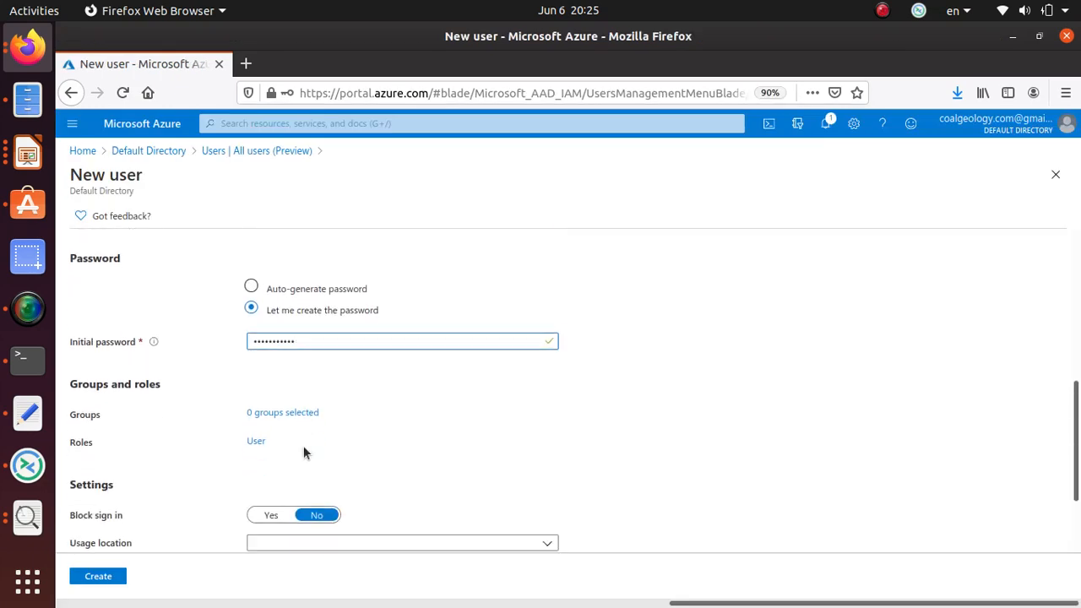
Set the new user's usage location to United States.
scroll(315, 457, "down", 1)
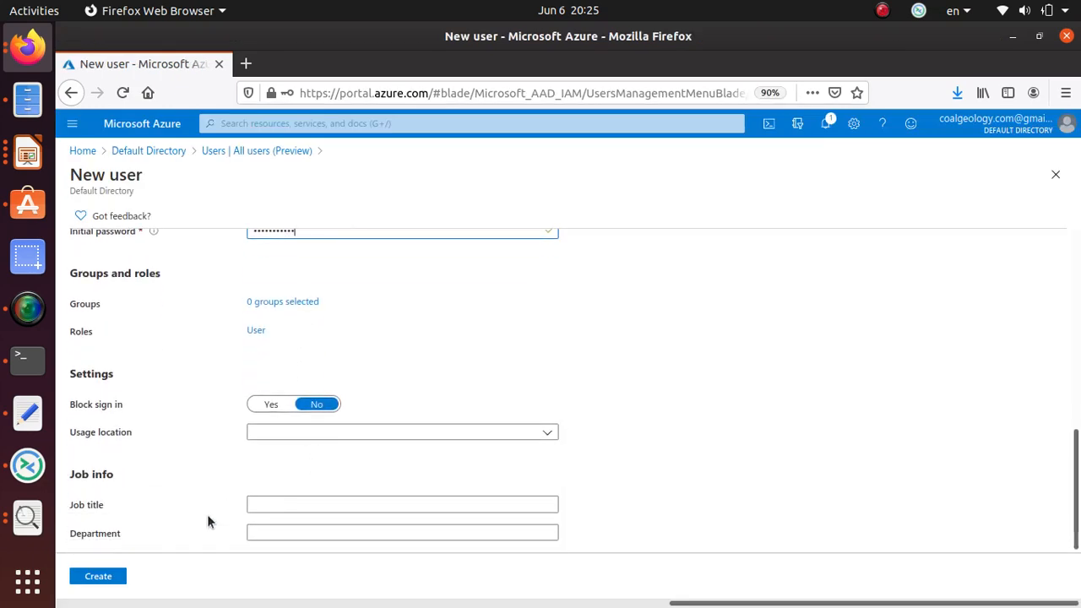
left_click(318, 435)
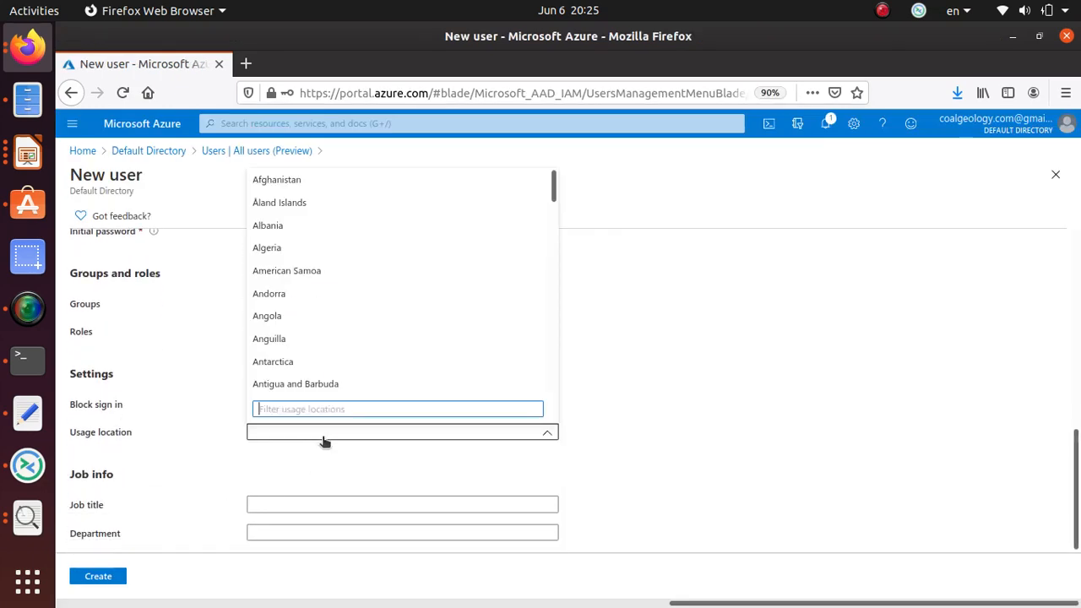
type("uni")
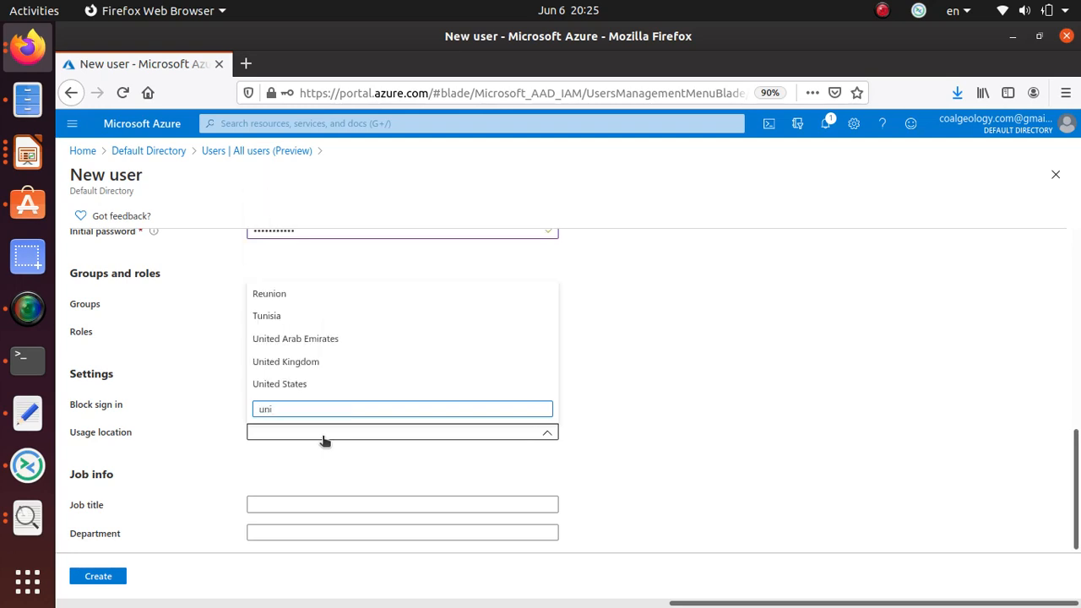
type("ter")
key("BackSpace")
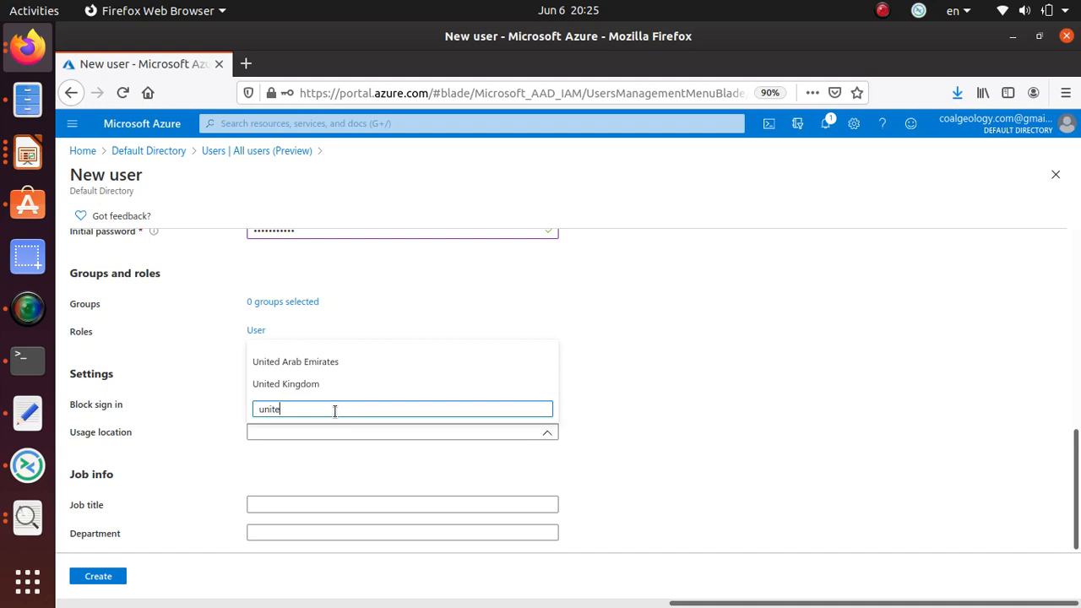
type("d")
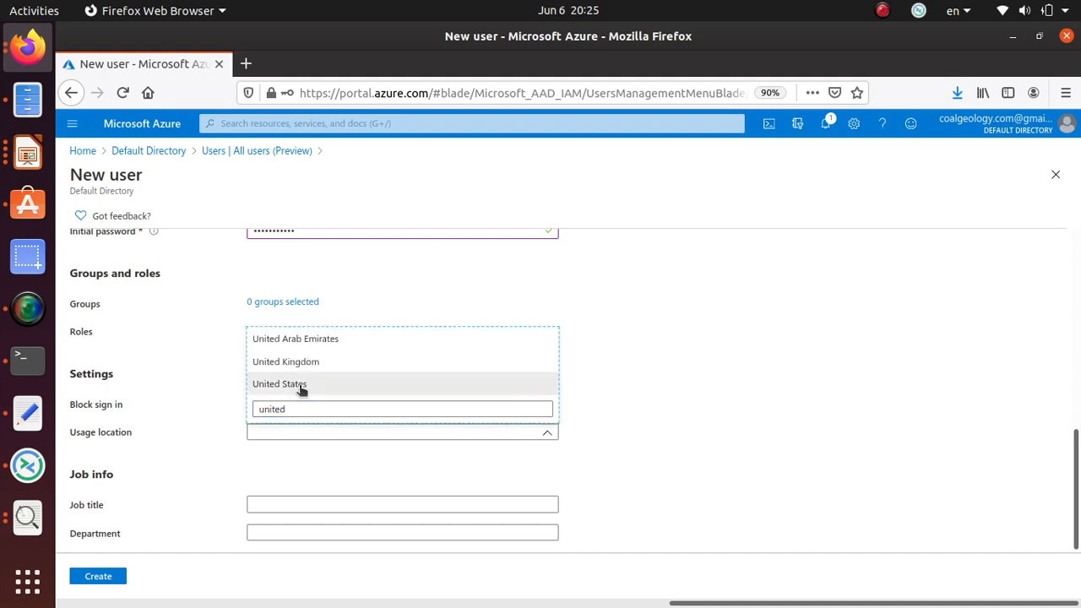
left_click(300, 385)
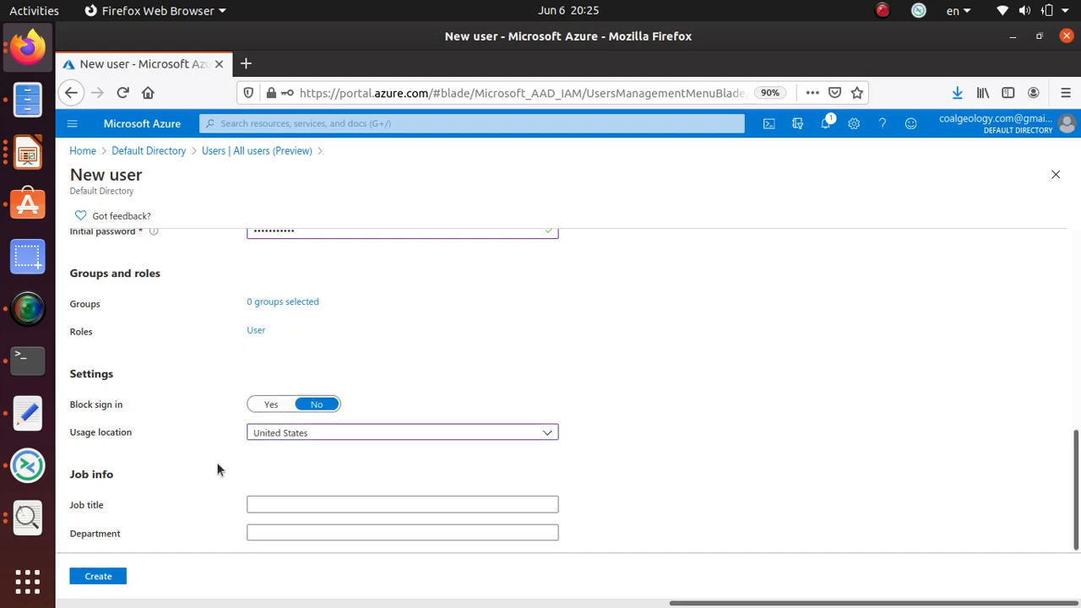
Copy 'Cloud Administrator' from the lab and paste it as the Job title.
key("alt+Tab")
triple_click(513, 386)
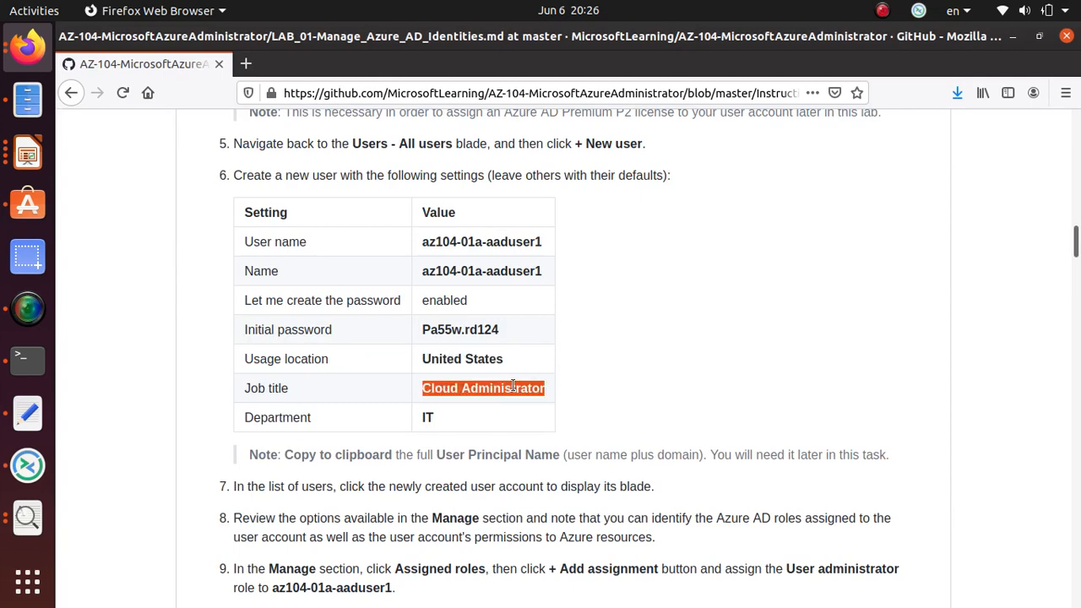
right_click(512, 384)
left_click(541, 400)
key("alt+Tab")
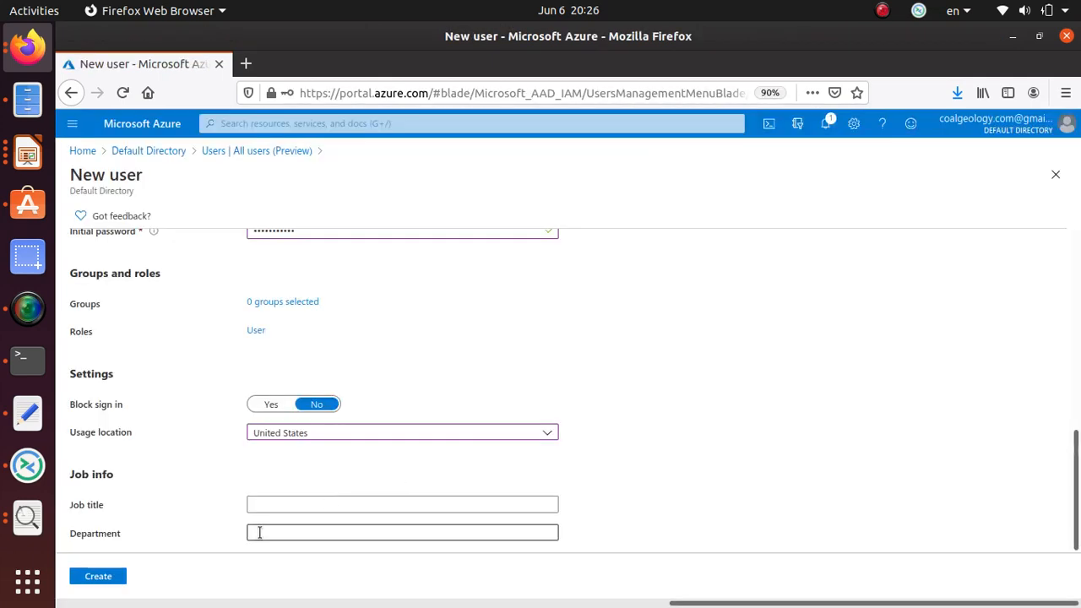
left_click(289, 503)
key("ctrl+v")
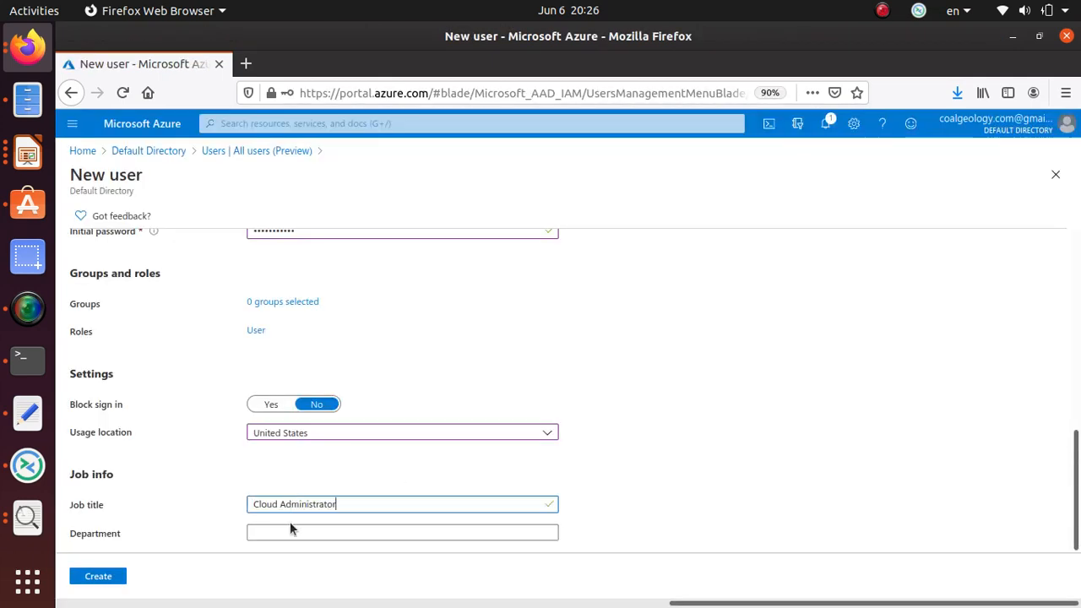
Copy 'IT' from the lab for the Department field.
left_click(289, 532)
key("alt+Tab")
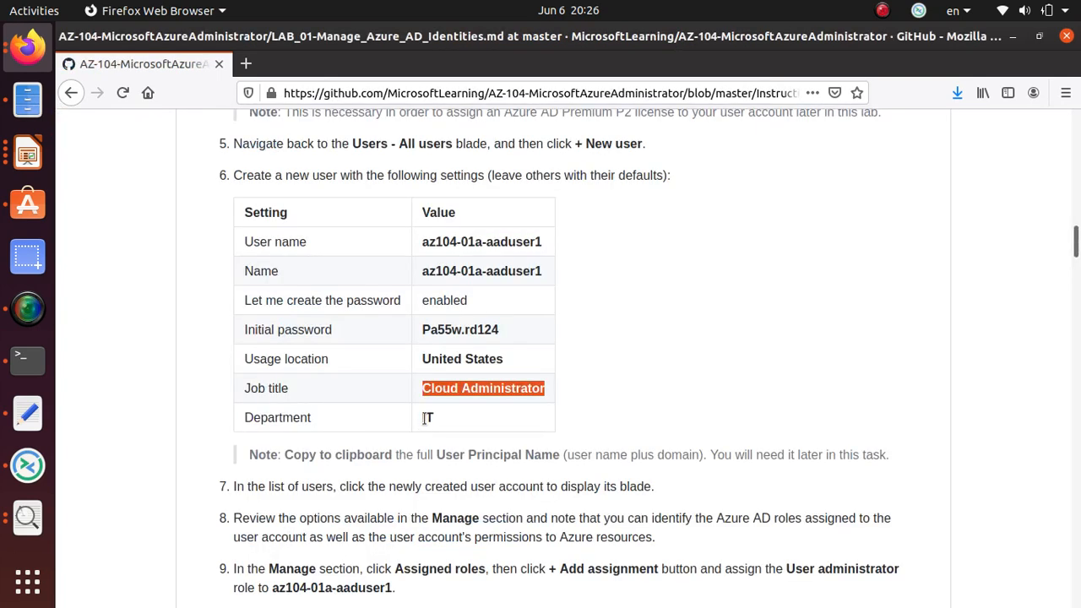
double_click(427, 418)
right_click(428, 417)
left_click(460, 433)
key("alt+Tab")
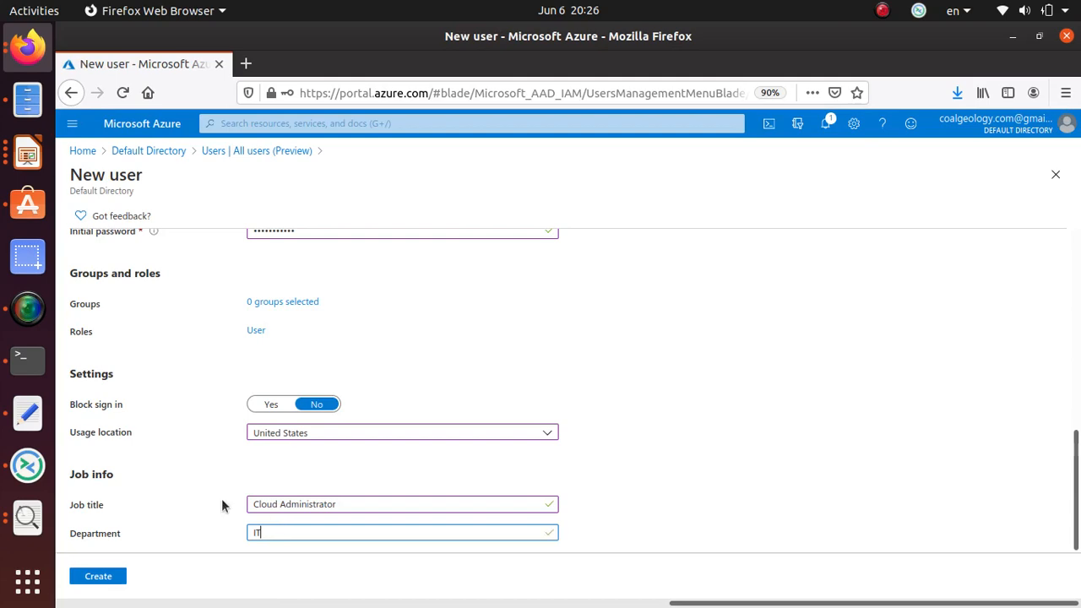
Highlight 'User Principal Name' in the lab's note.
key("alt+Tab")
scroll(321, 346, "down", 2)
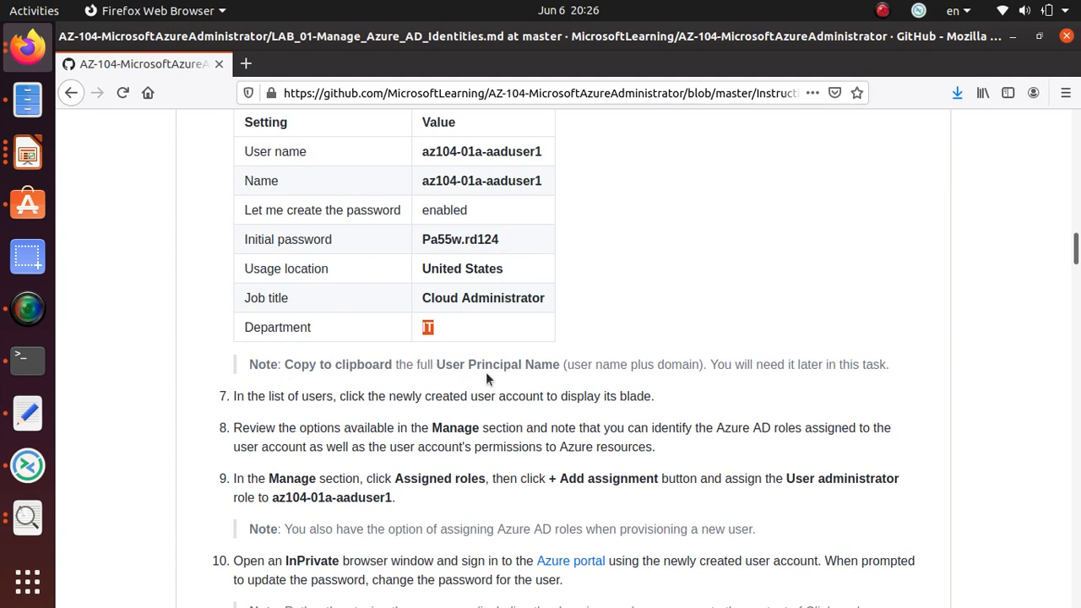
double_click(450, 365)
left_click_drag(510, 360, 575, 364)
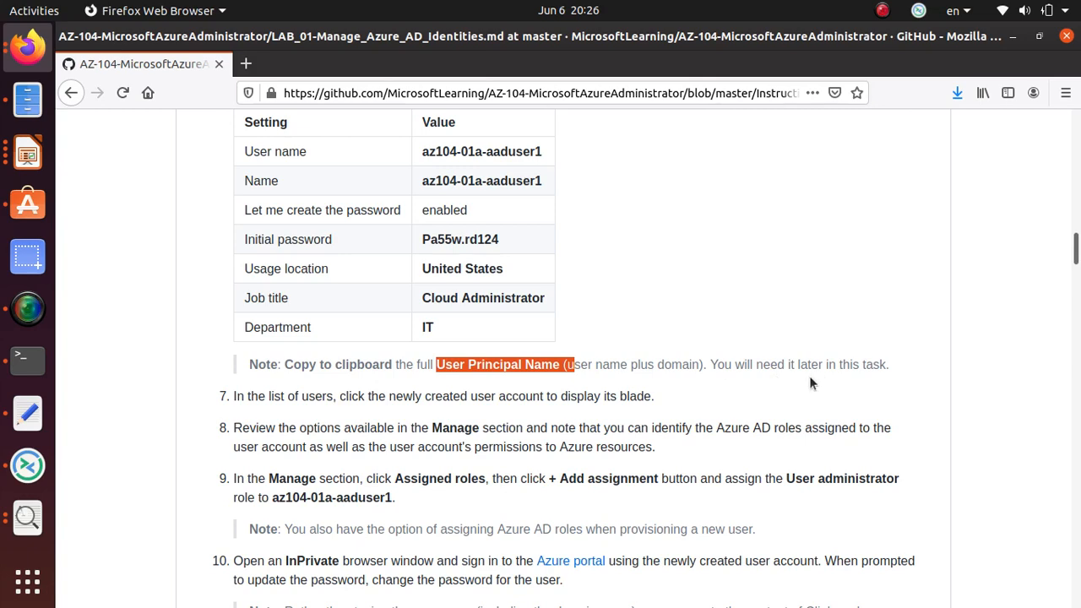
Copy az104-01a-aaduser1's full user principal name with domain and switch to the text editor.
key("alt+Tab")
scroll(429, 378, "up", 8)
scroll(287, 372, "up", 3)
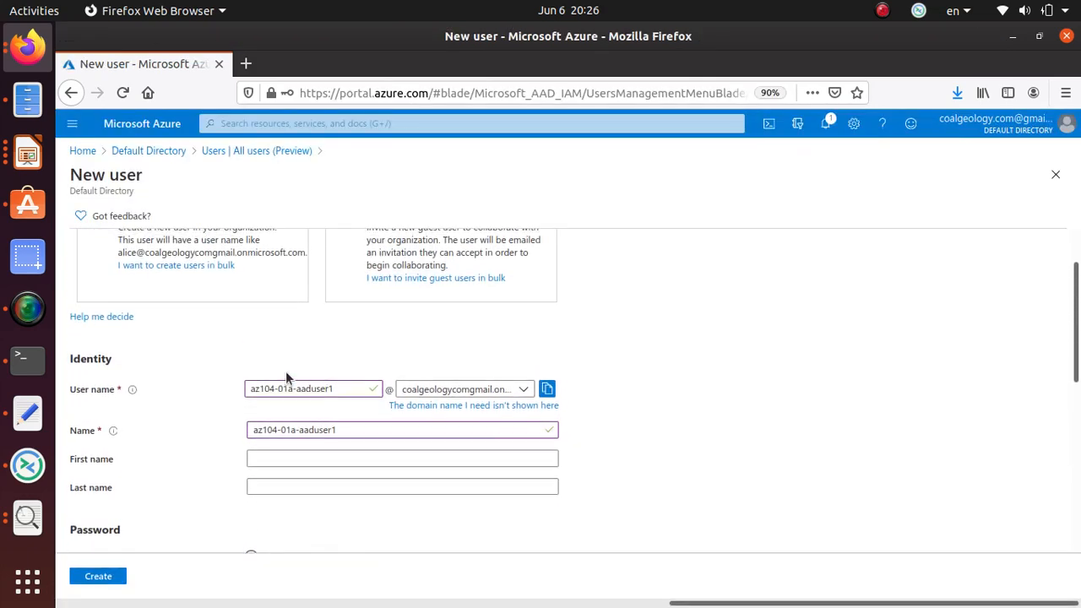
left_click(547, 460)
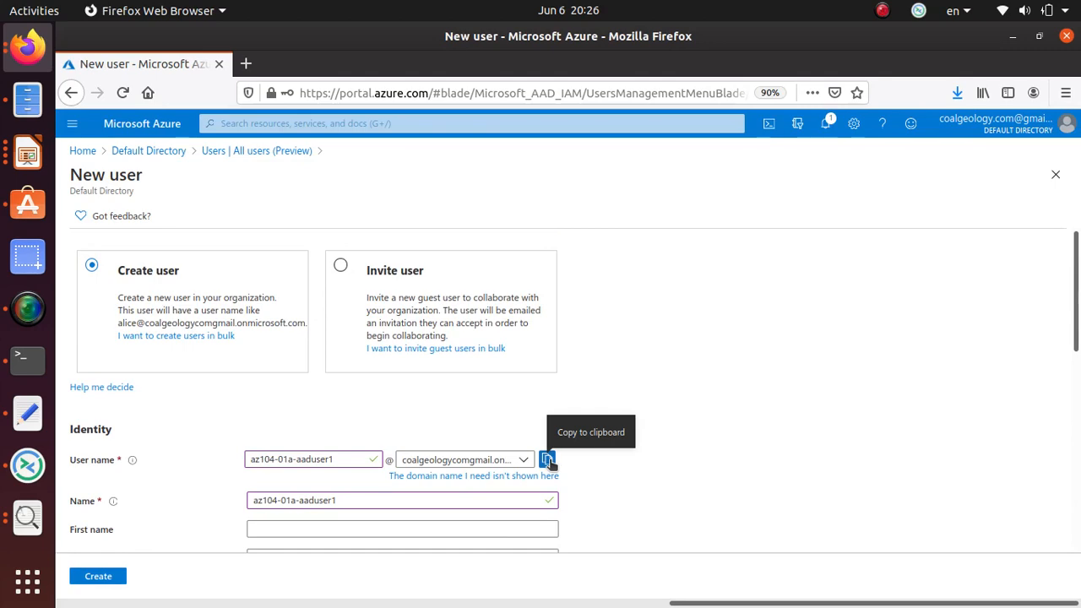
left_click(547, 459)
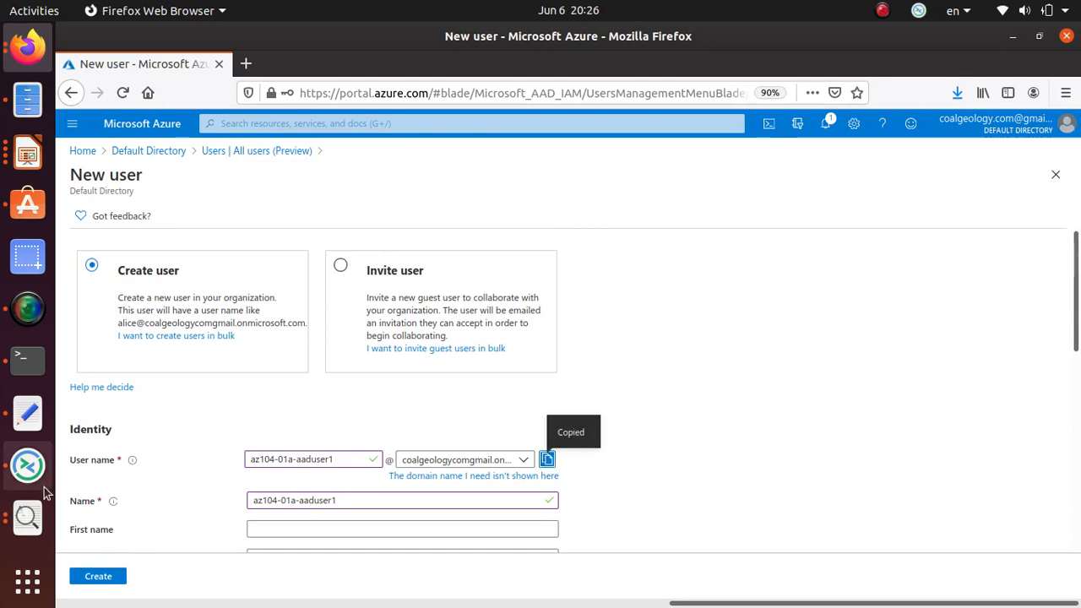
left_click(27, 412)
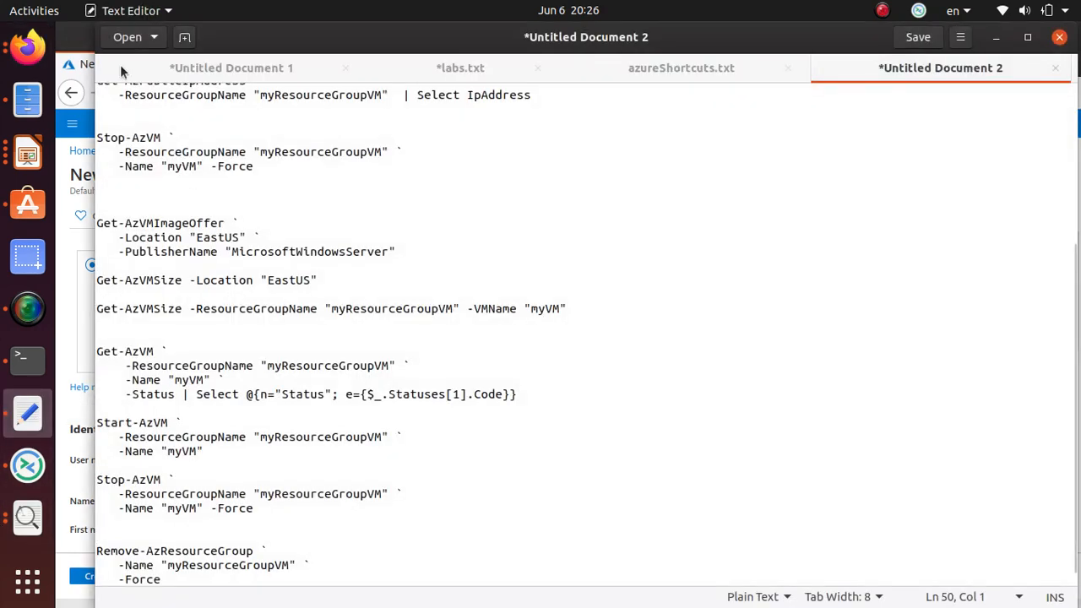
Paste the new user's principal name into a fresh untitled document and select it.
left_click(184, 37)
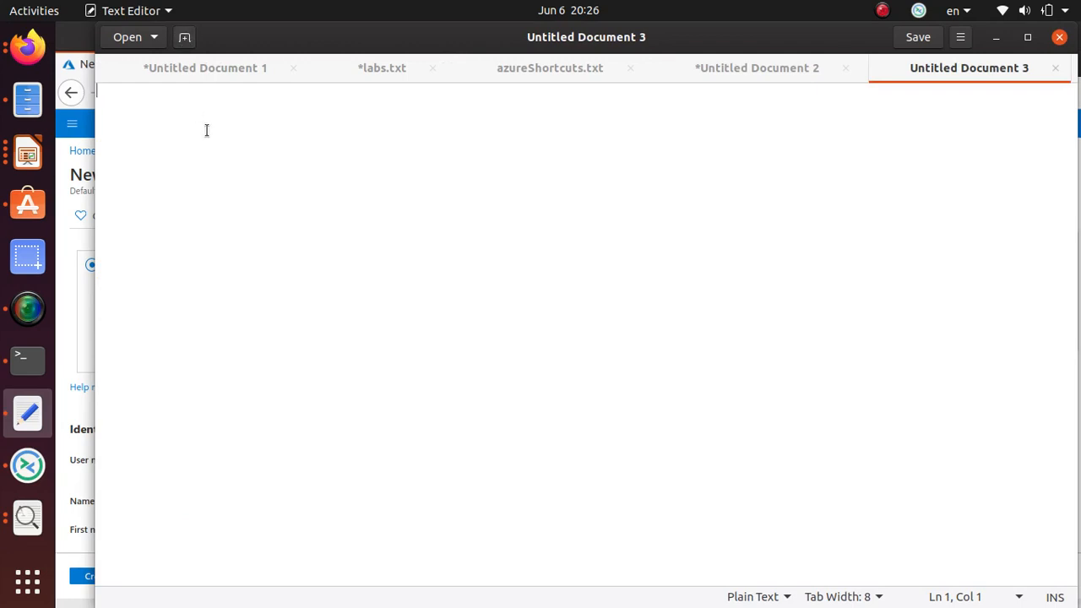
key("ctrl+v")
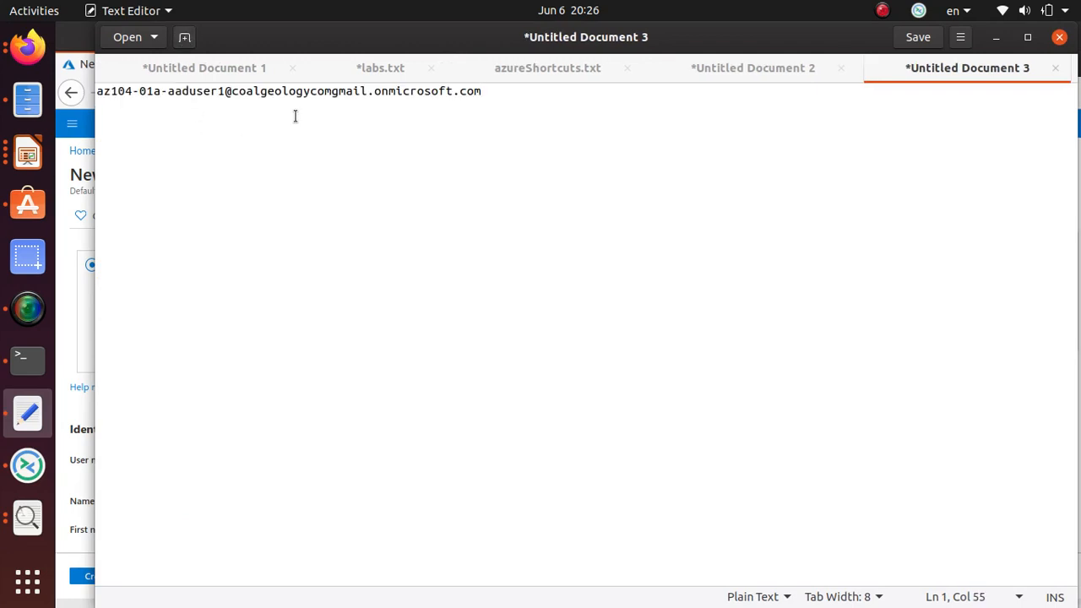
left_click_drag(501, 92, 95, 92)
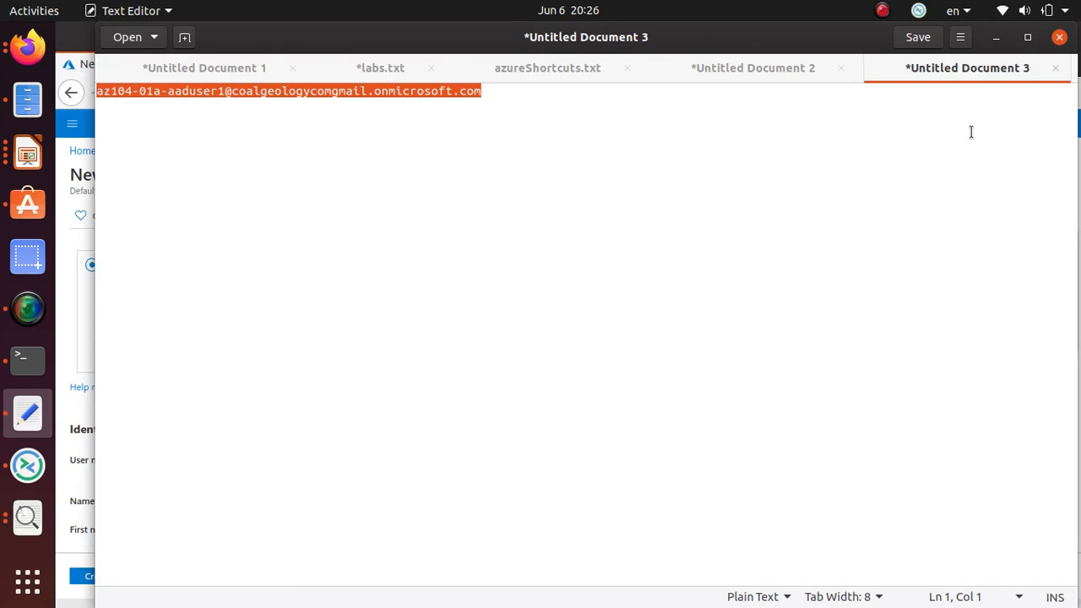
Check the lab instructions, then return to the New user form and scroll down.
key("alt+Tab")
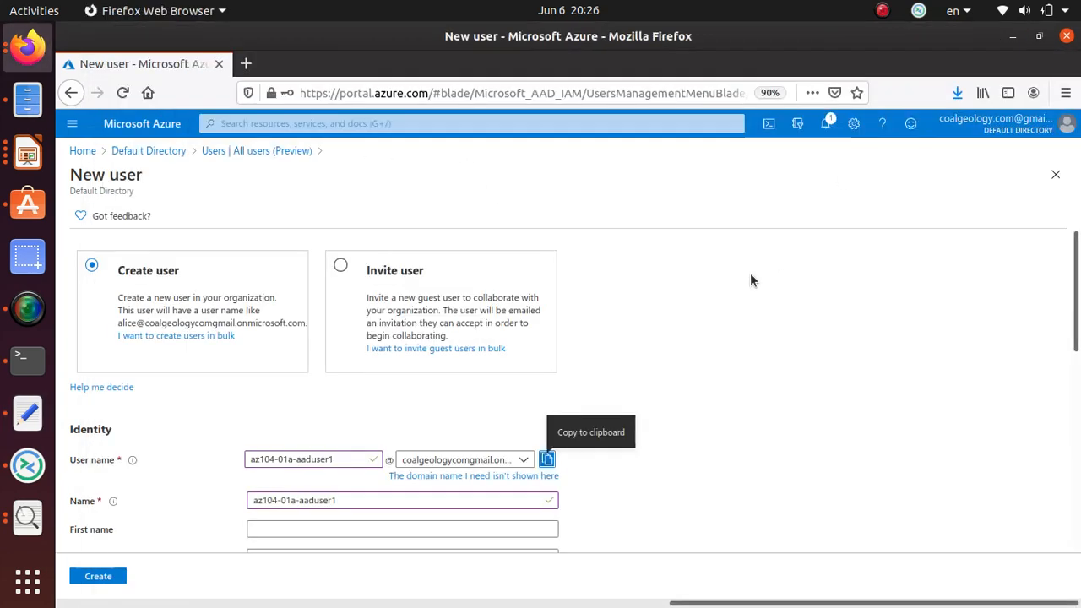
key("alt+Tab")
key("alt+Tab")
key("Tab")
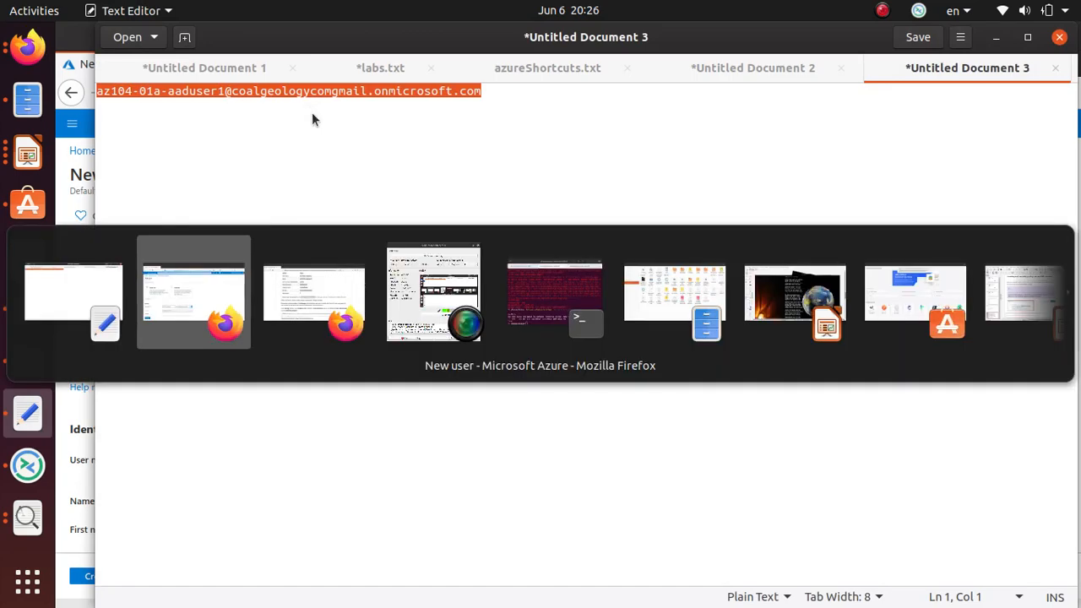
scroll(247, 286, "down", 3)
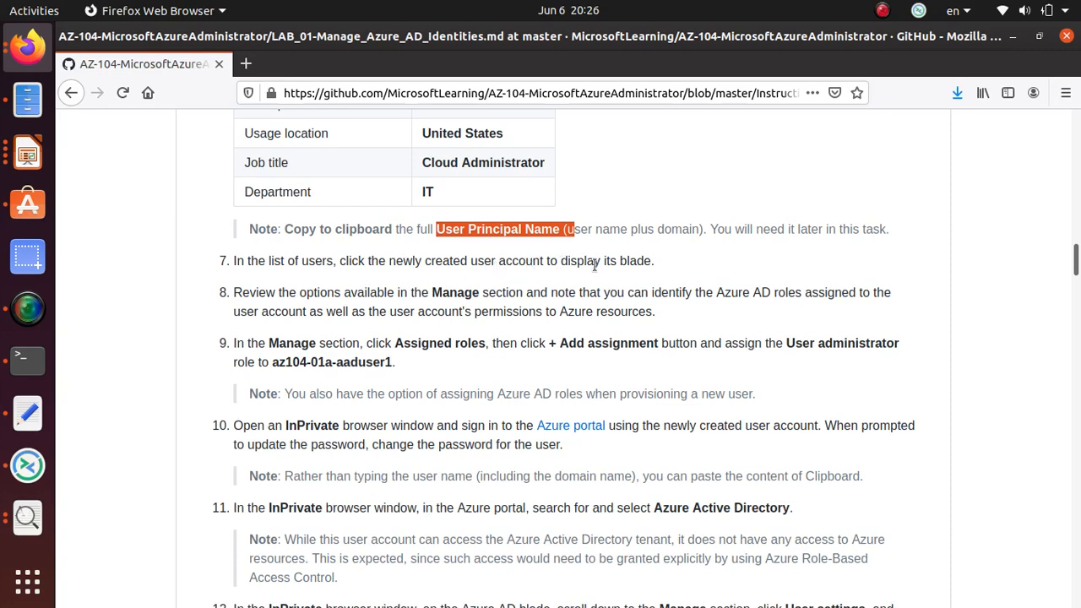
key("alt+Tab")
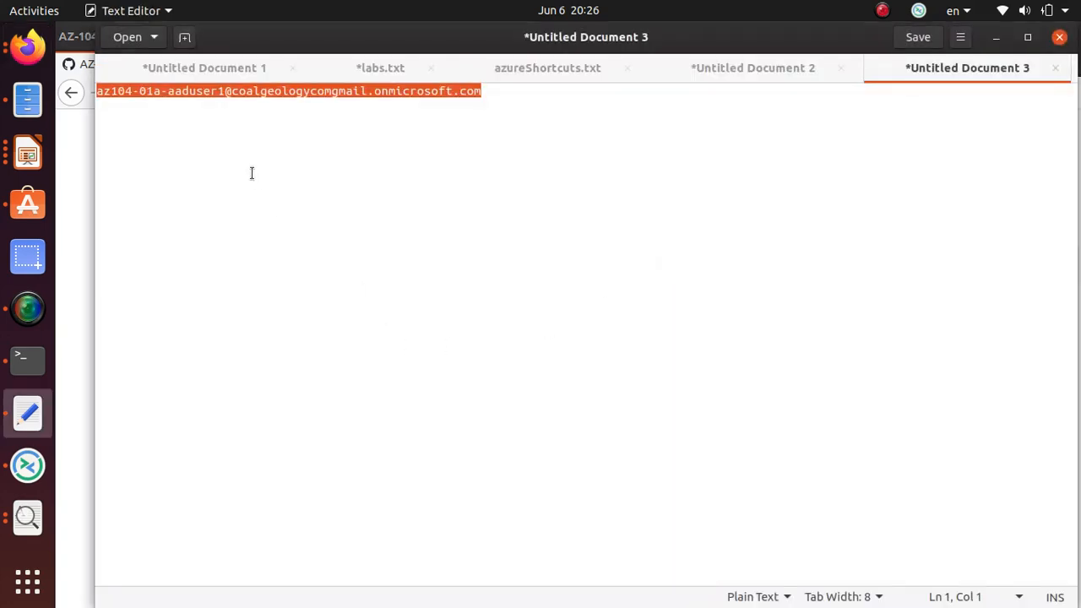
key("alt+Tab")
key("alt+Tab")
scroll(353, 241, "down", 7)
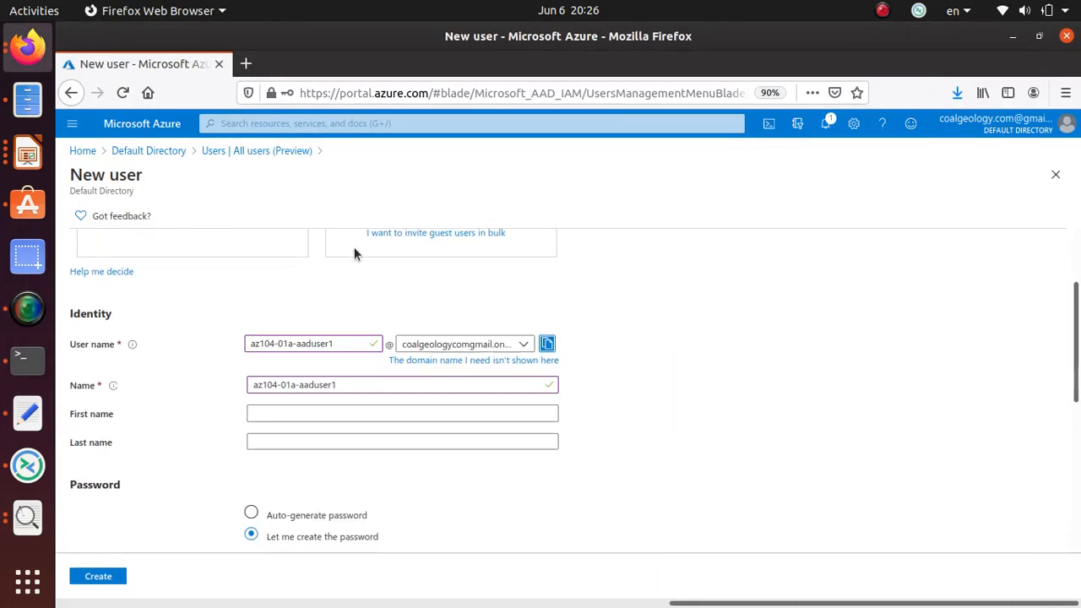
Create user az104-01a-aaduser1 and open its profile after the success notice.
left_click(111, 582)
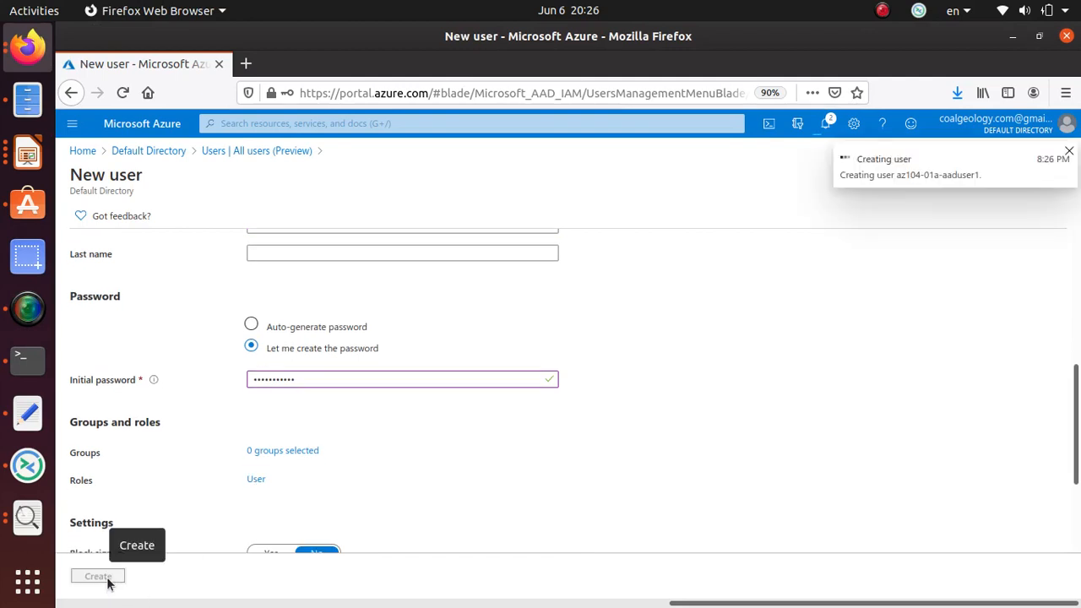
left_click_drag(855, 159, 1040, 159)
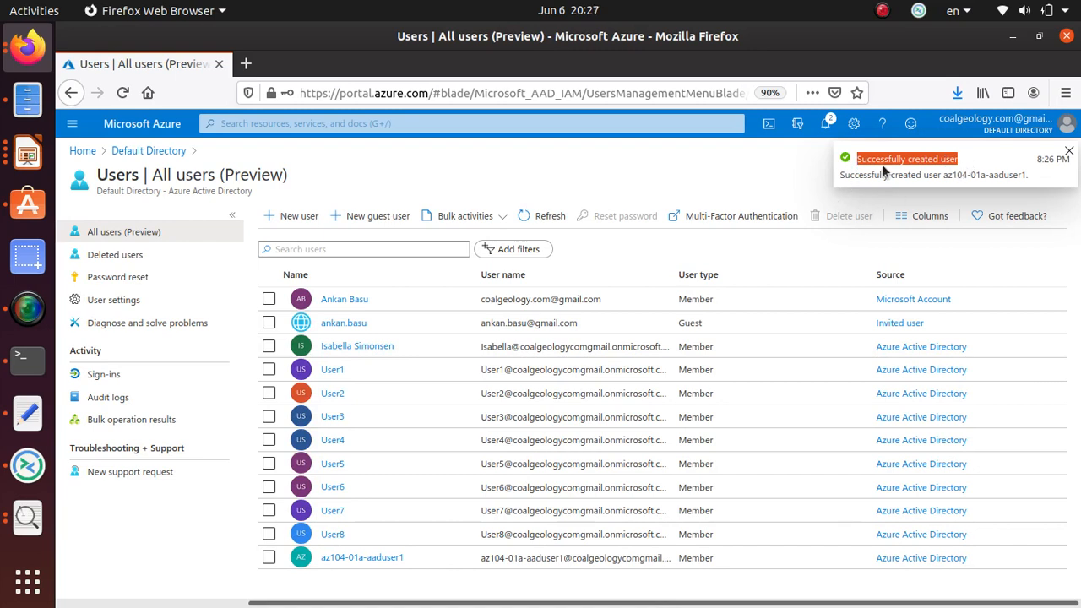
left_click(382, 561)
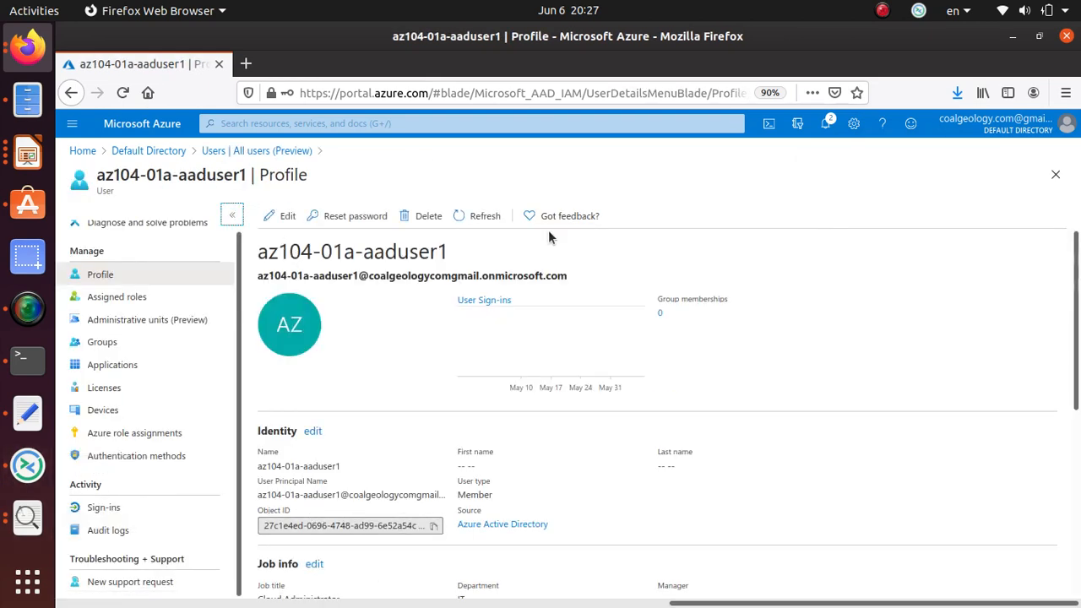
Scroll through az104-01a-aaduser1's profile and compare it with step 7 of the lab instructions.
scroll(480, 379, "down", 4)
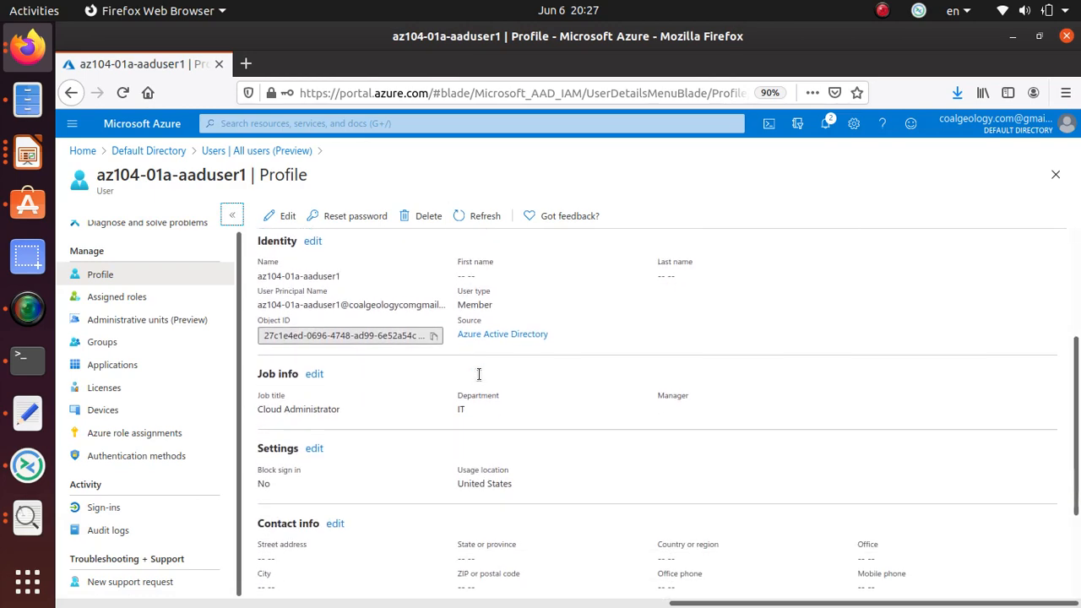
scroll(473, 382, "down", 1)
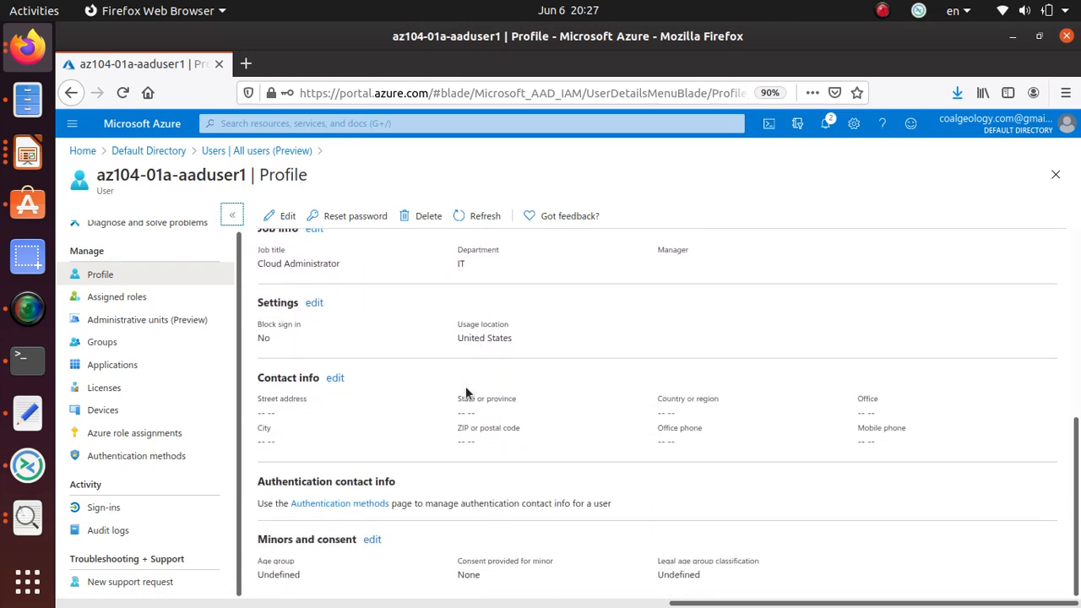
key("alt+Tab")
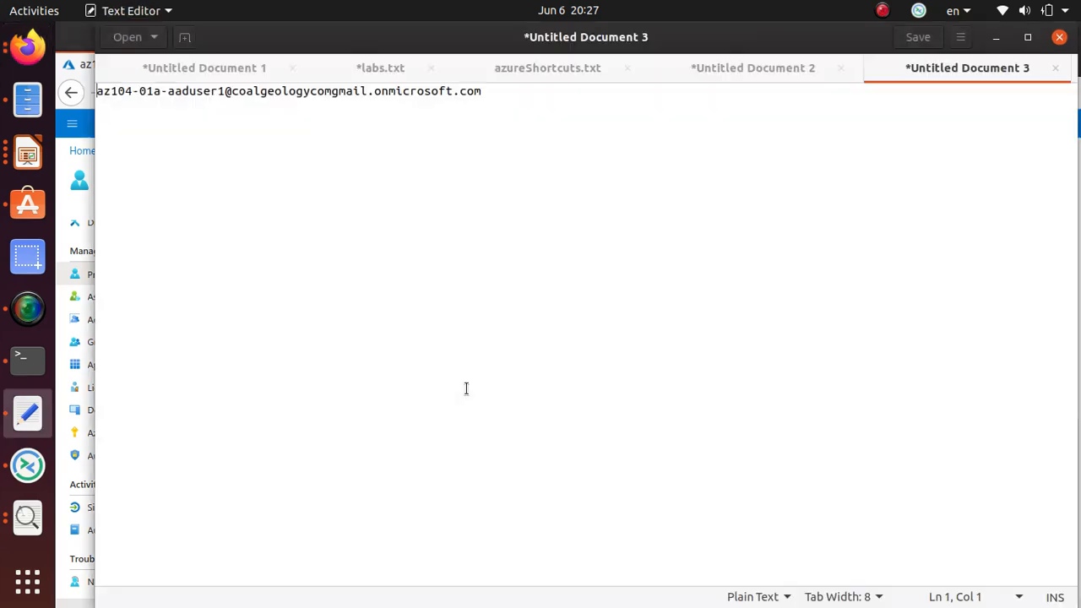
key("alt+Tab")
key("alt+Tab")
key("alt+Tab")
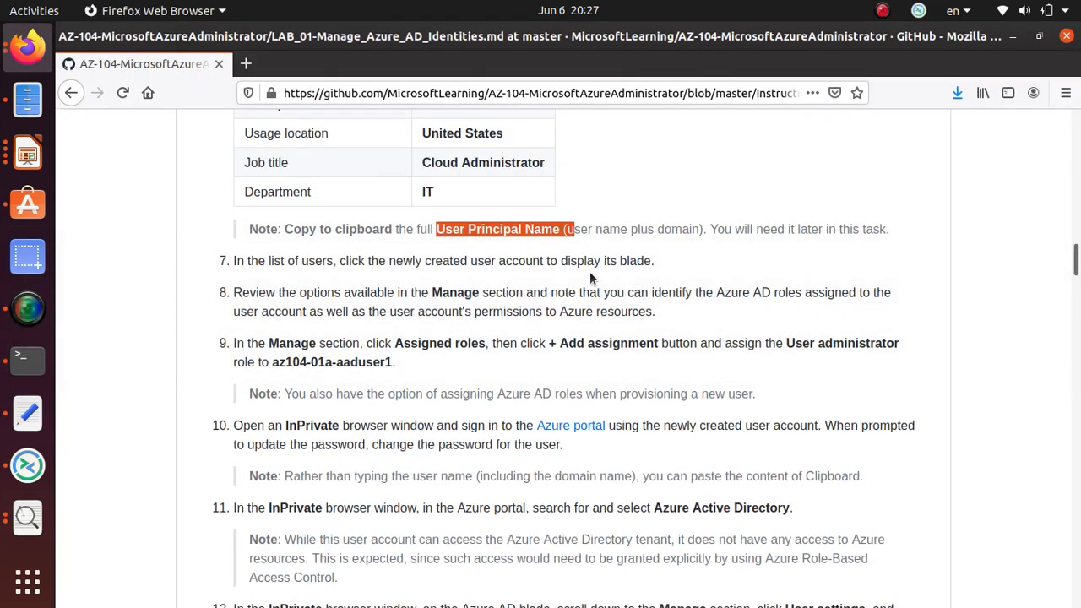
left_click(594, 267)
double_click(585, 259)
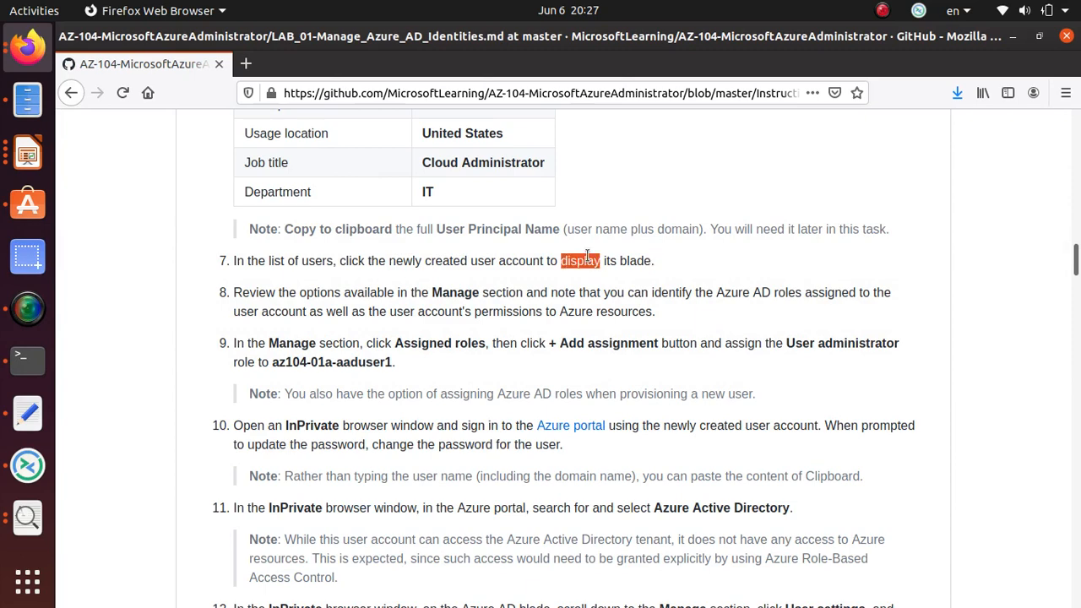
triple_click(587, 256)
left_click(624, 267)
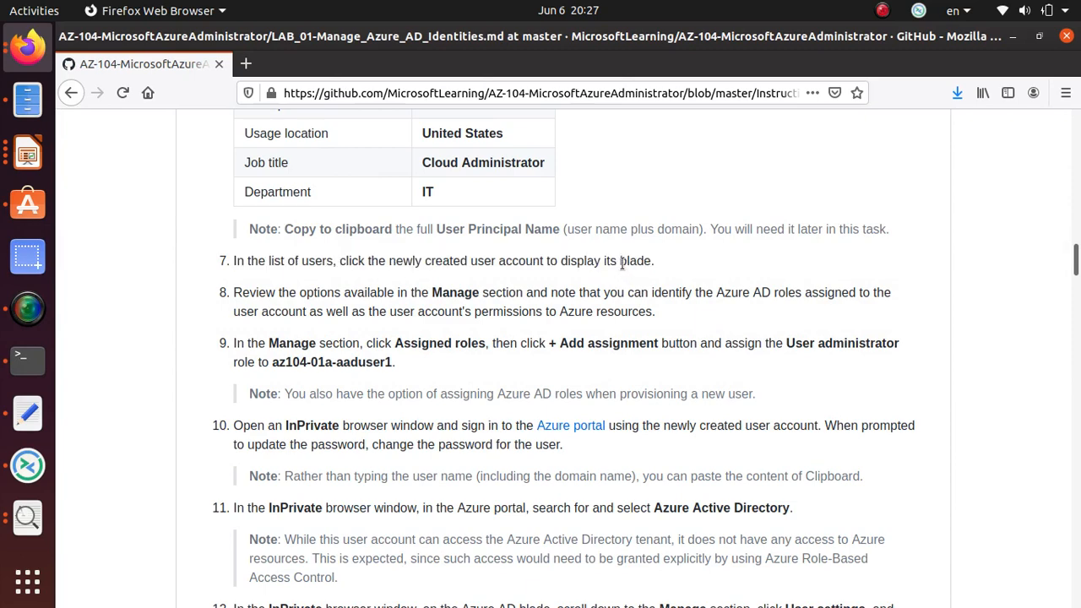
key("alt+Tab")
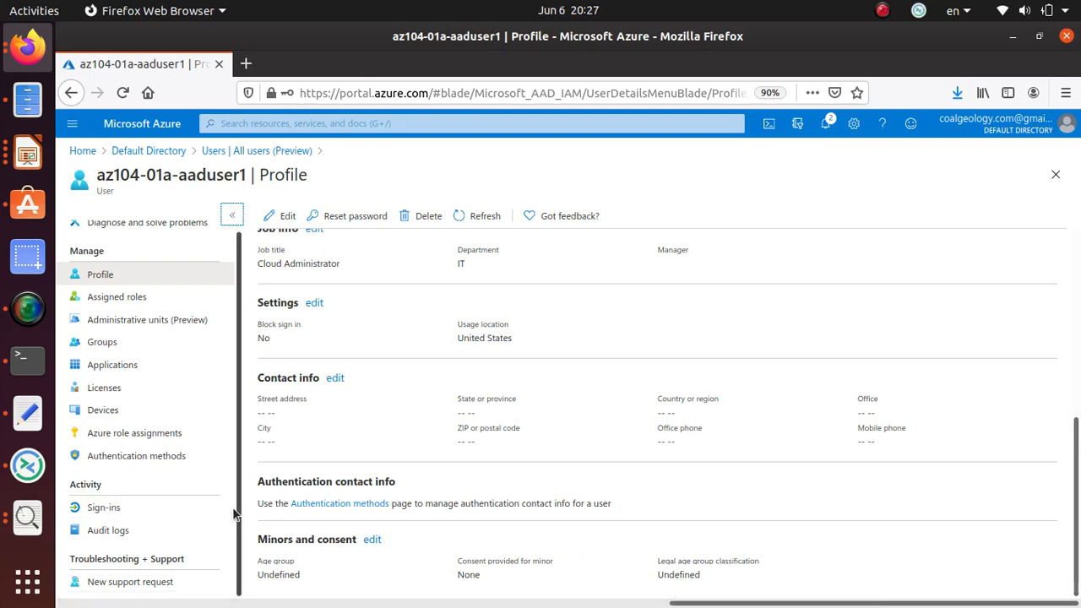
key("alt+Tab")
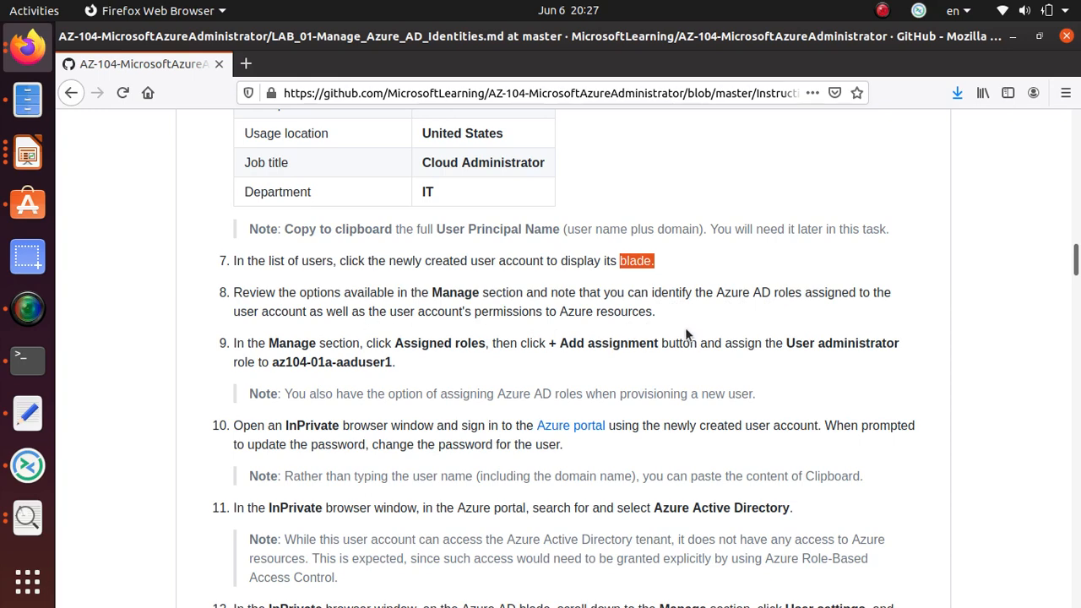
Back on the user's profile, search the page for 'manage'.
key("alt+Tab")
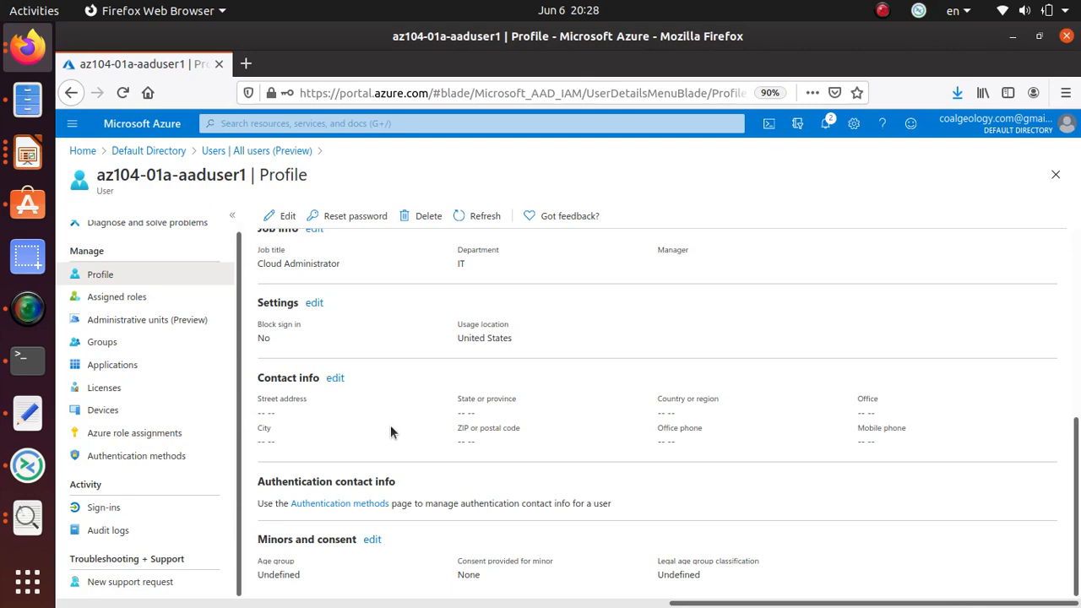
scroll(390, 431, "up", 6)
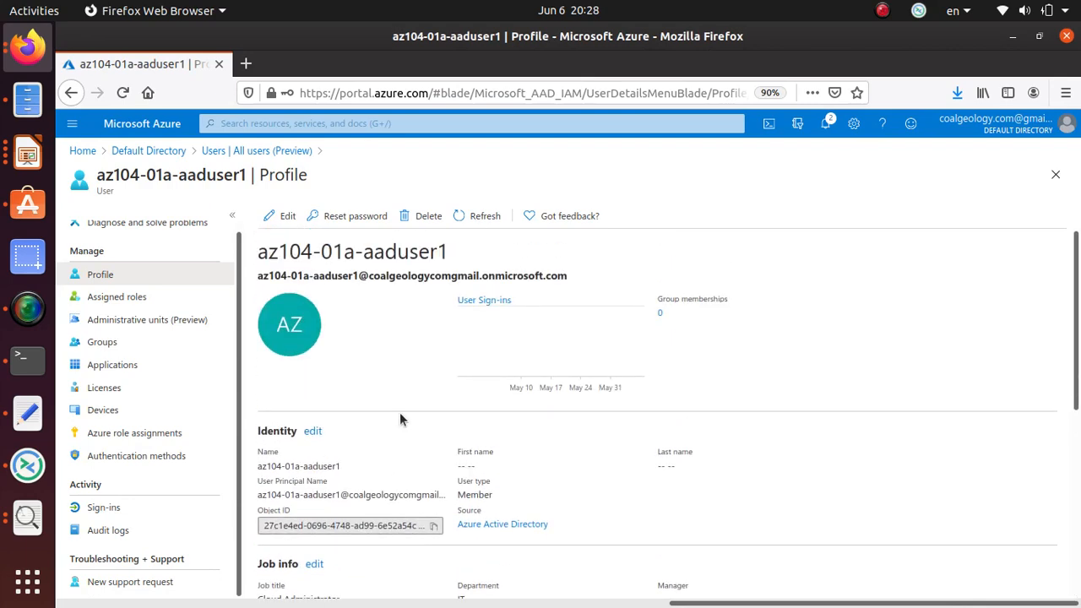
key("ctrl+f")
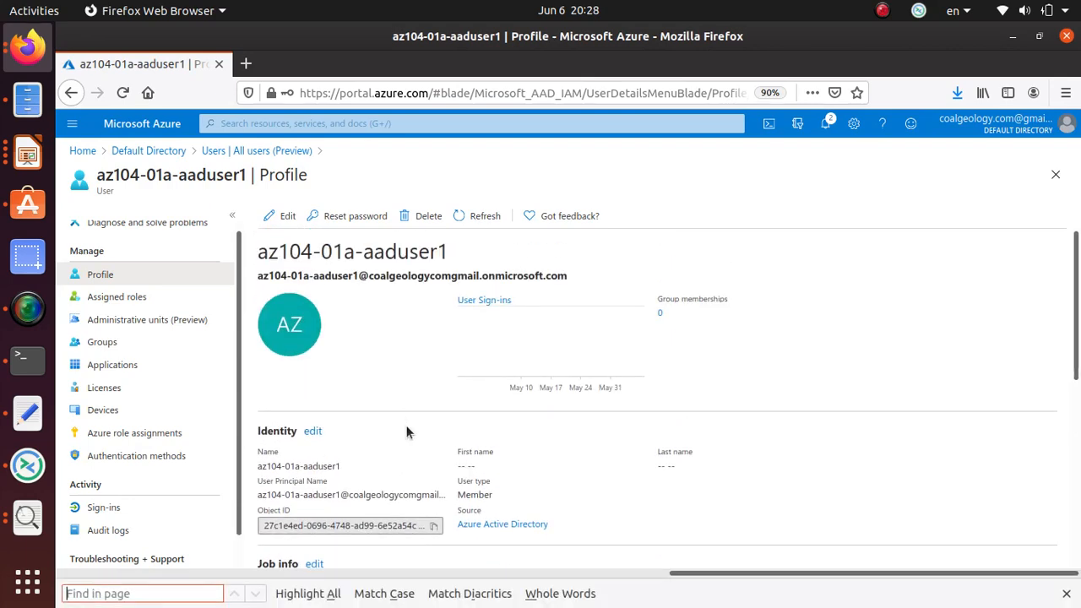
type("manage")
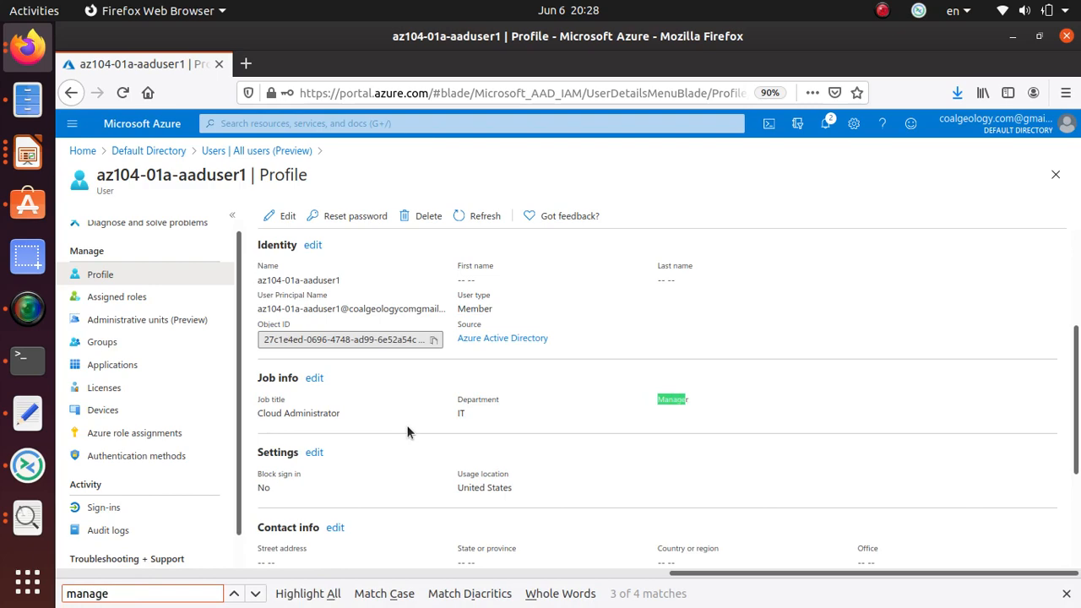
key("Return")
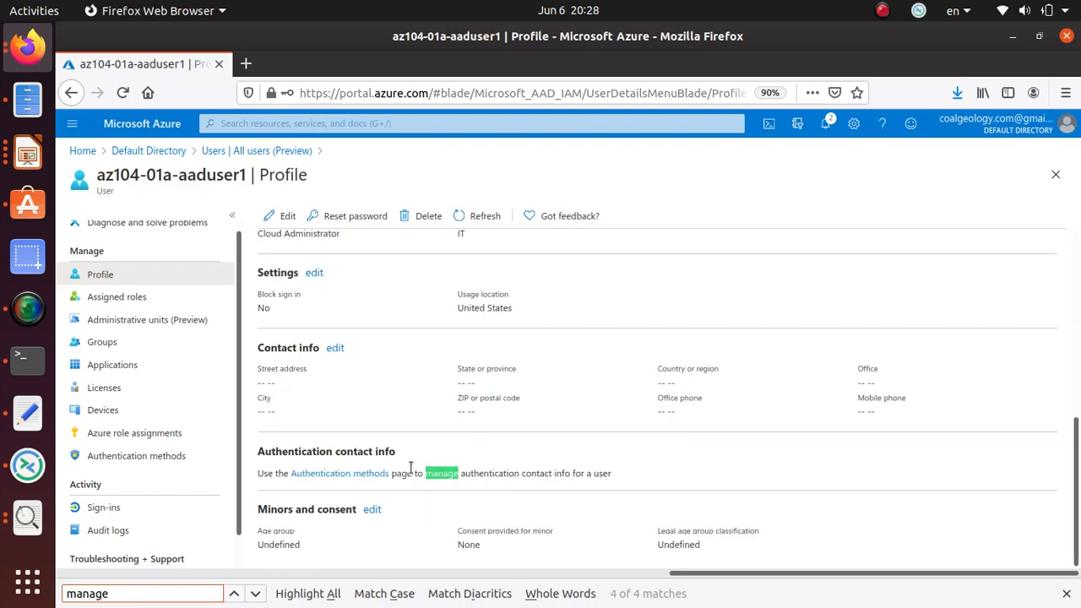
key("Return")
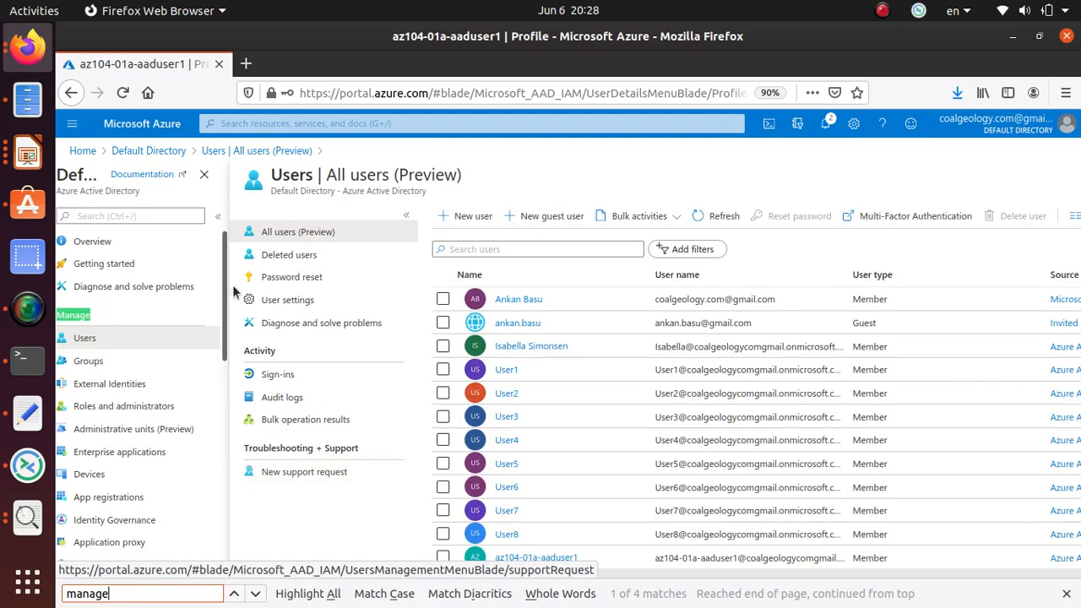
Filter the directory menu with 'ma' and open User settings.
left_click(132, 215)
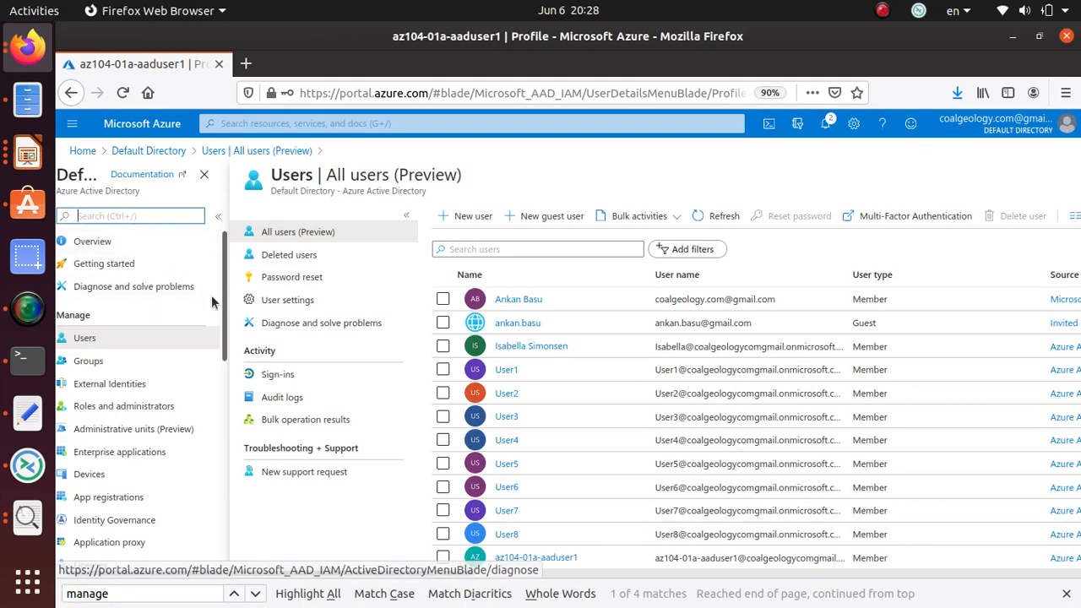
type("manage")
scroll(210, 300, "down", 2)
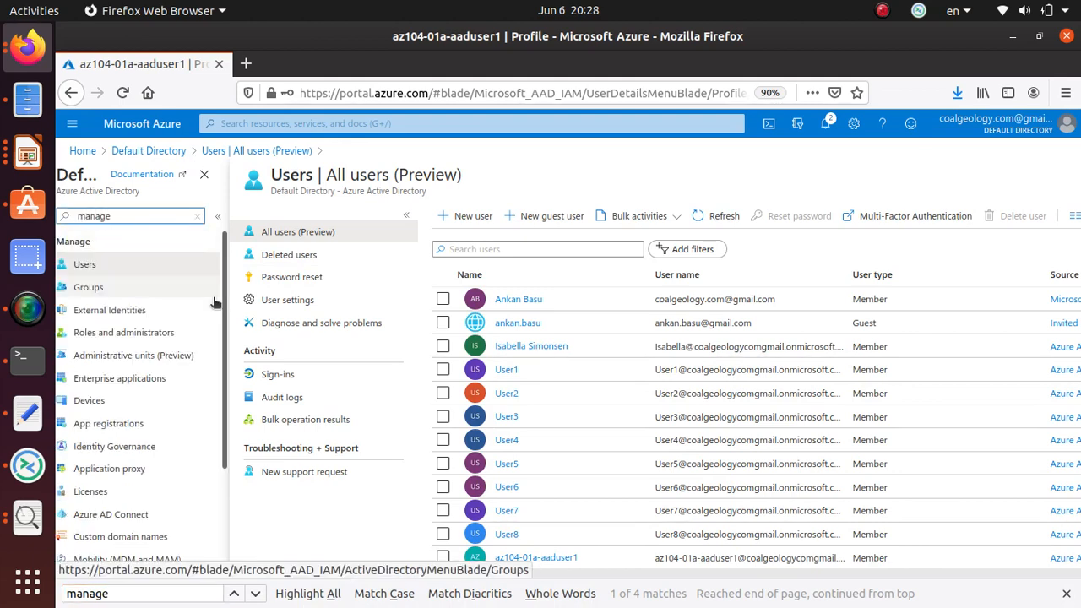
scroll(154, 448, "down", 3)
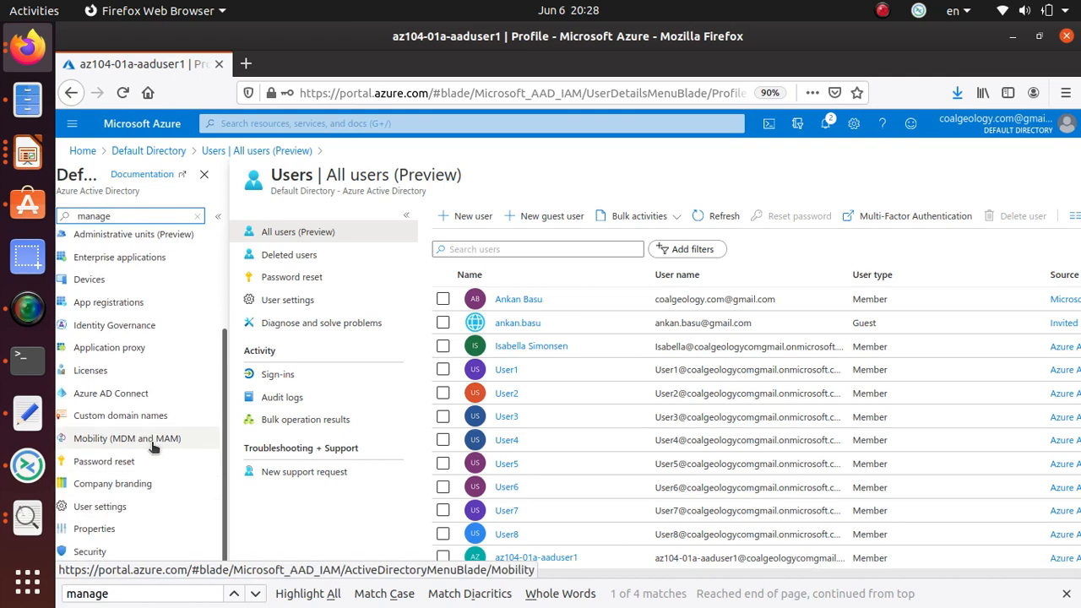
left_click(120, 512)
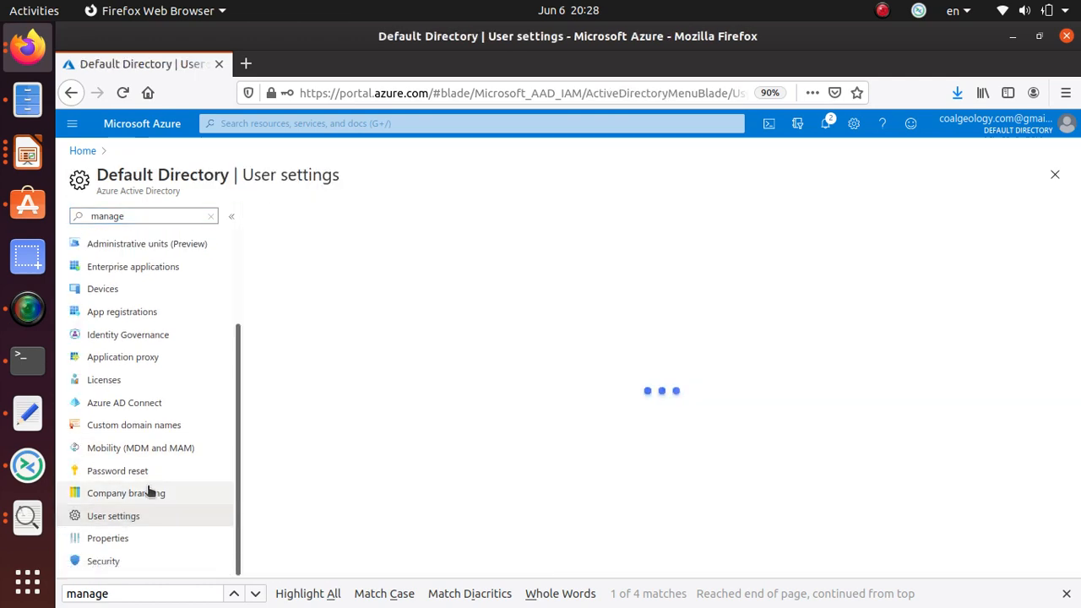
Open the Default Directory's All users list from the Users entry.
scroll(534, 340, "down", 3)
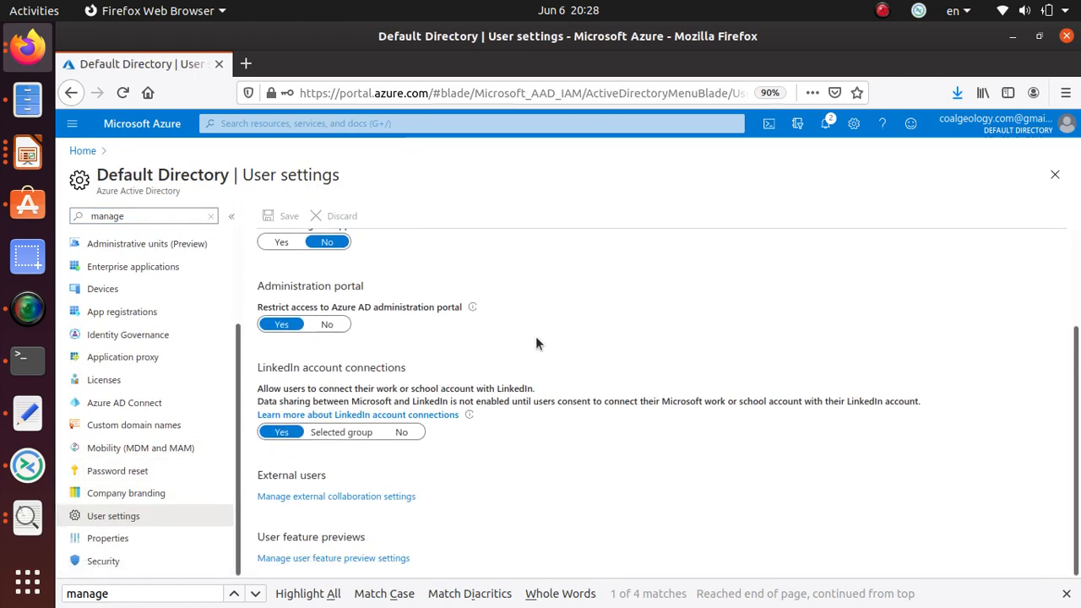
scroll(535, 336, "up", 3)
scroll(61, 342, "up", 2)
scroll(61, 342, "up", 1)
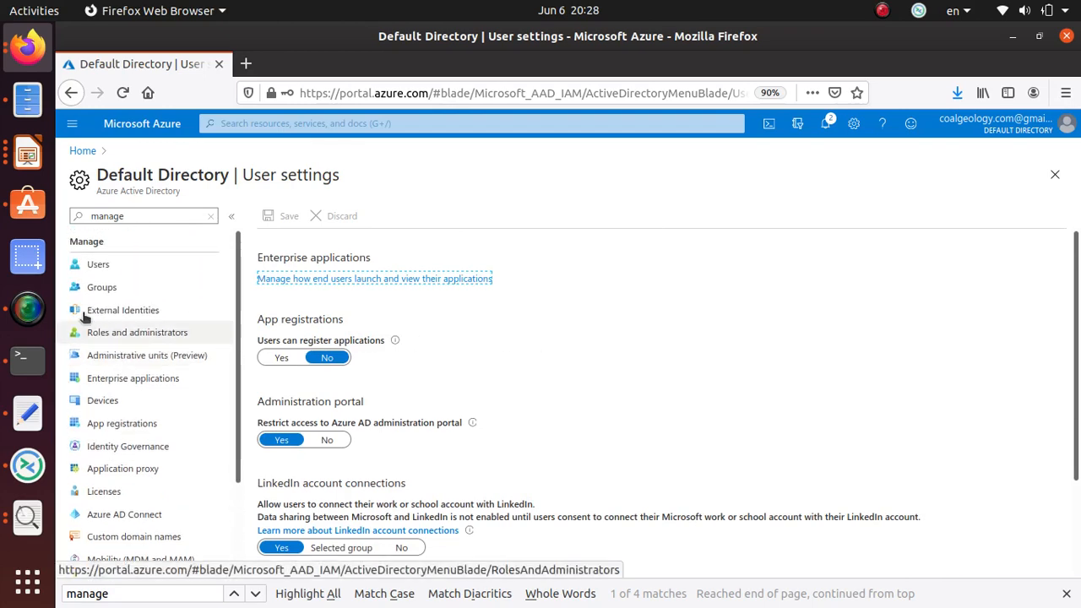
left_click(128, 263)
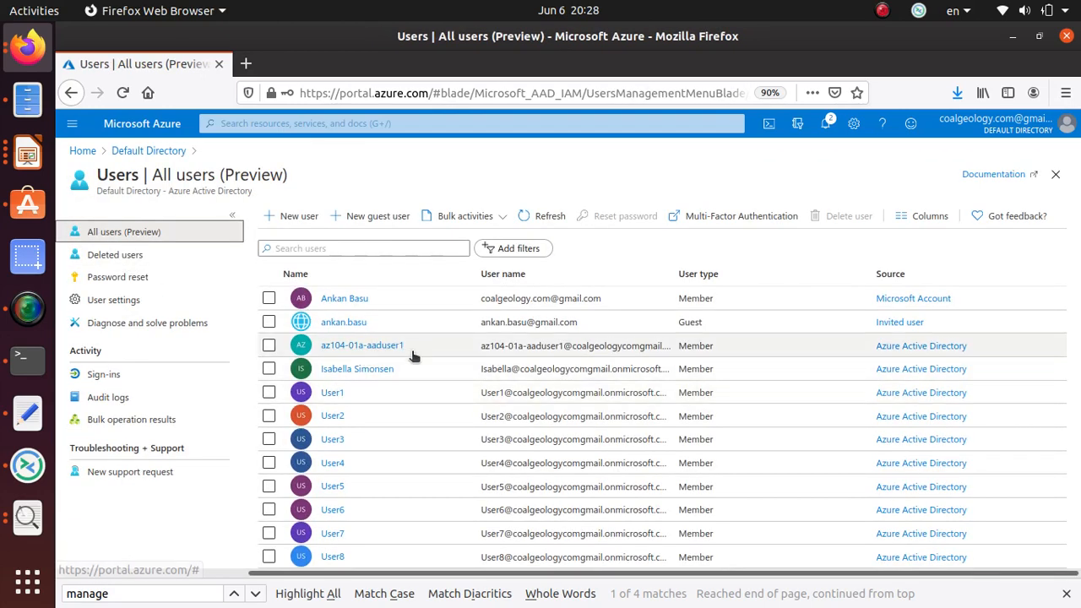
left_click(384, 354)
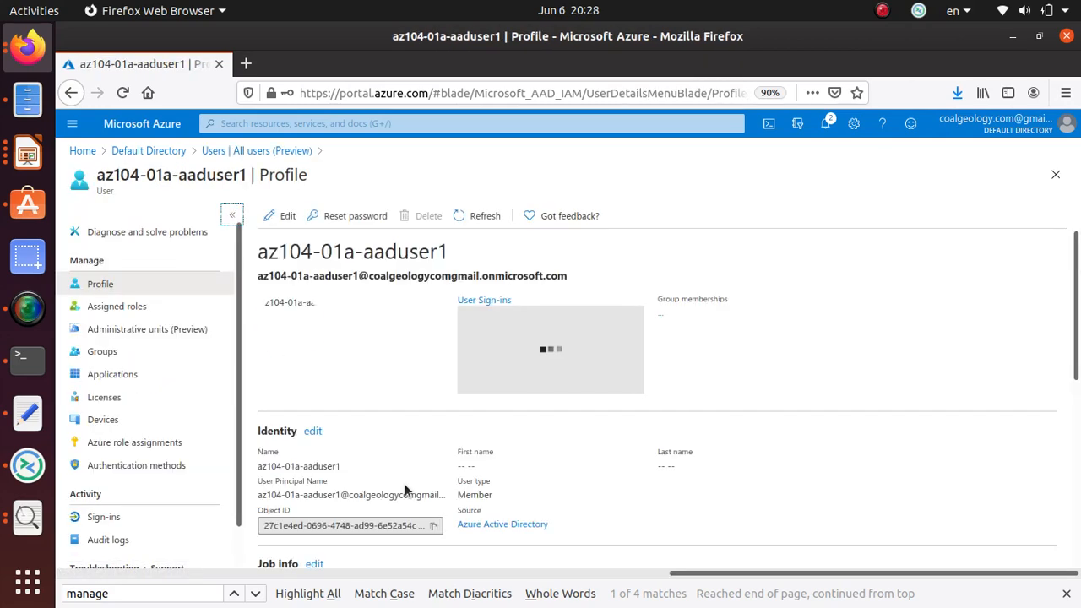
scroll(404, 489, "down", 3)
scroll(406, 490, "down", 2)
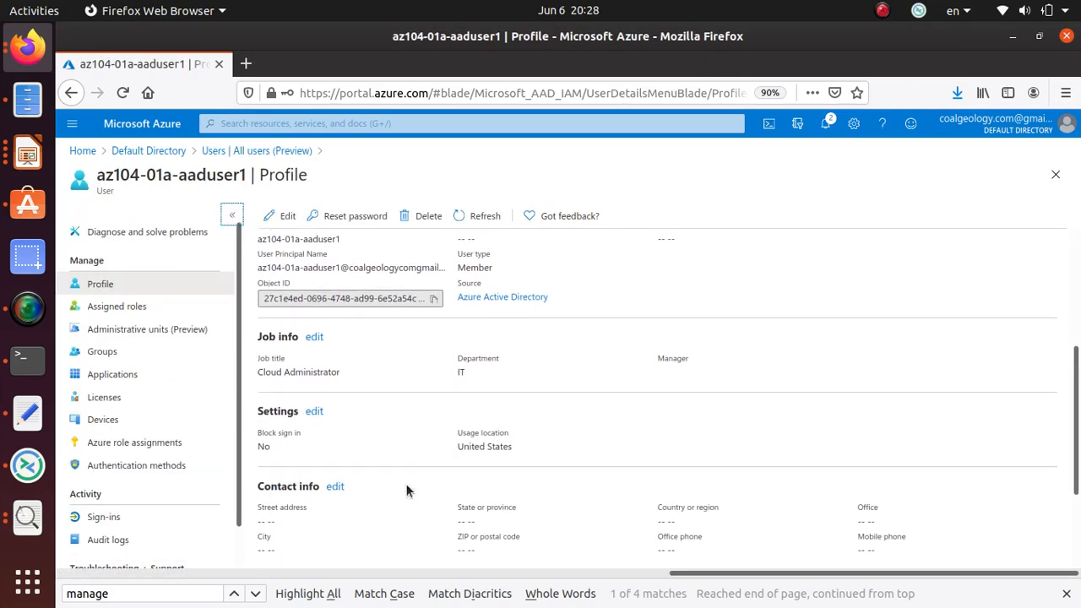
scroll(307, 442, "down", 3)
scroll(307, 441, "down", 1)
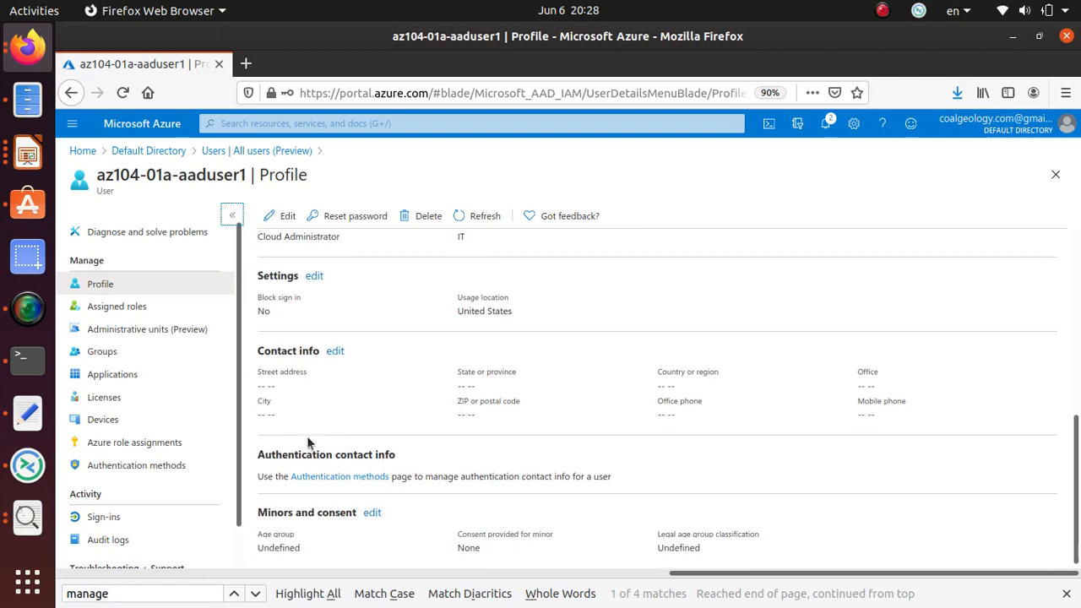
scroll(309, 434, "up", 4)
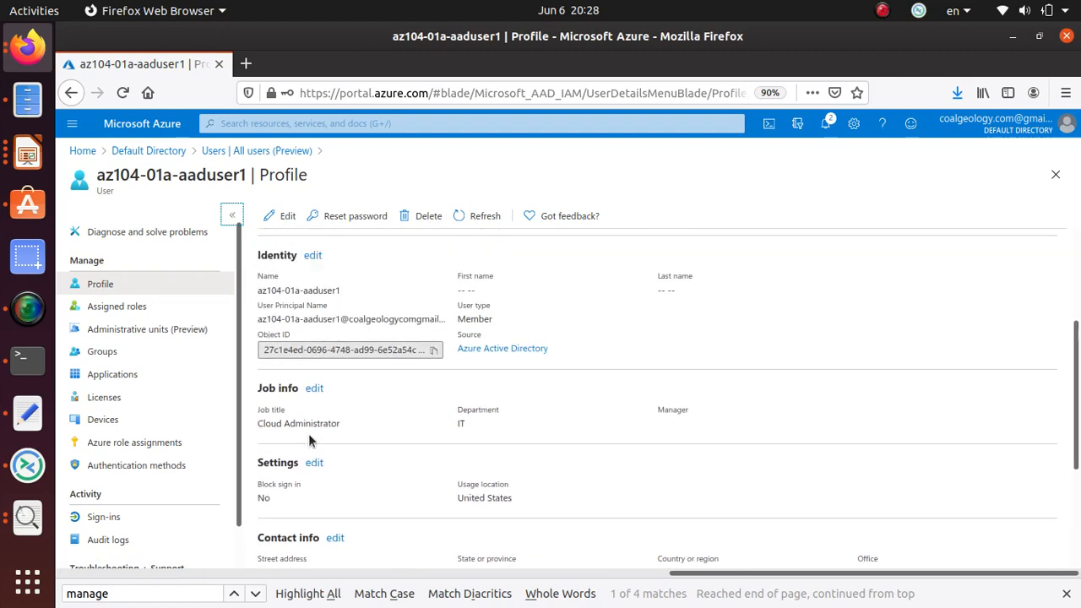
scroll(533, 428, "up", 4)
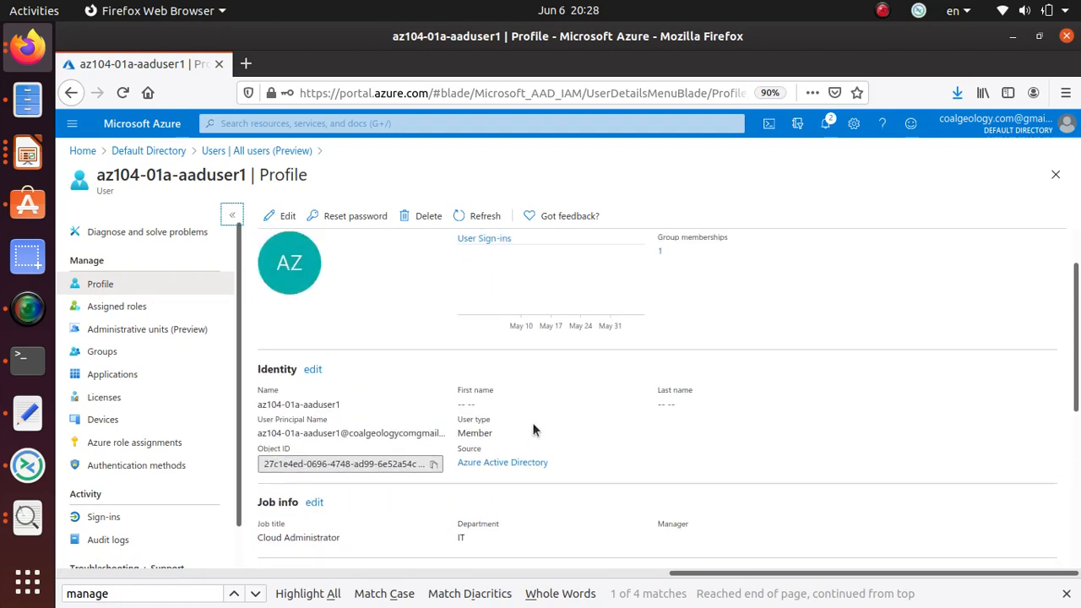
scroll(532, 429, "down", 2)
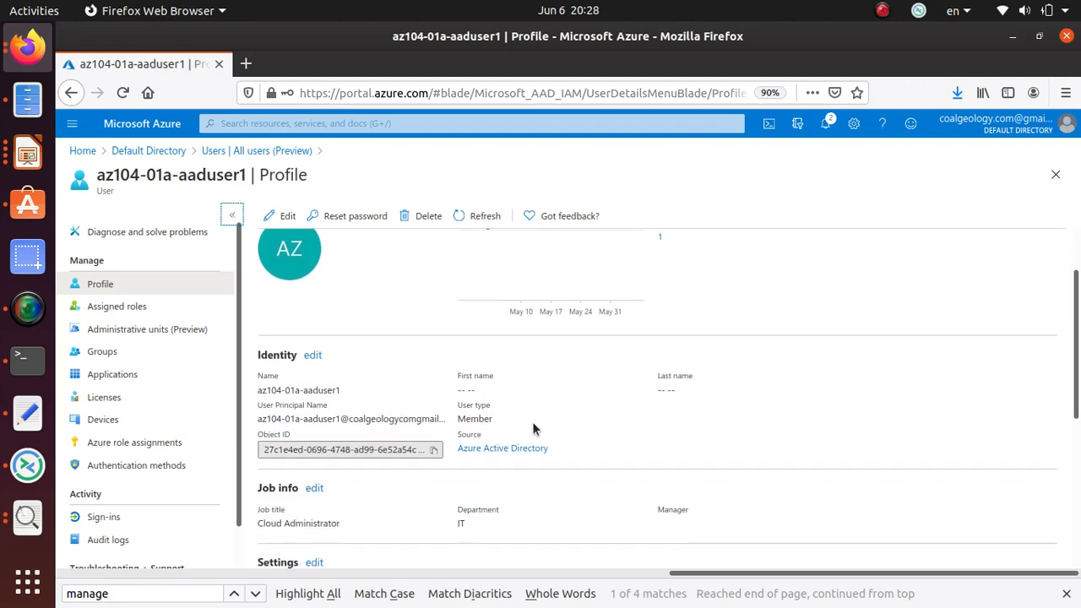
triple_click(302, 409)
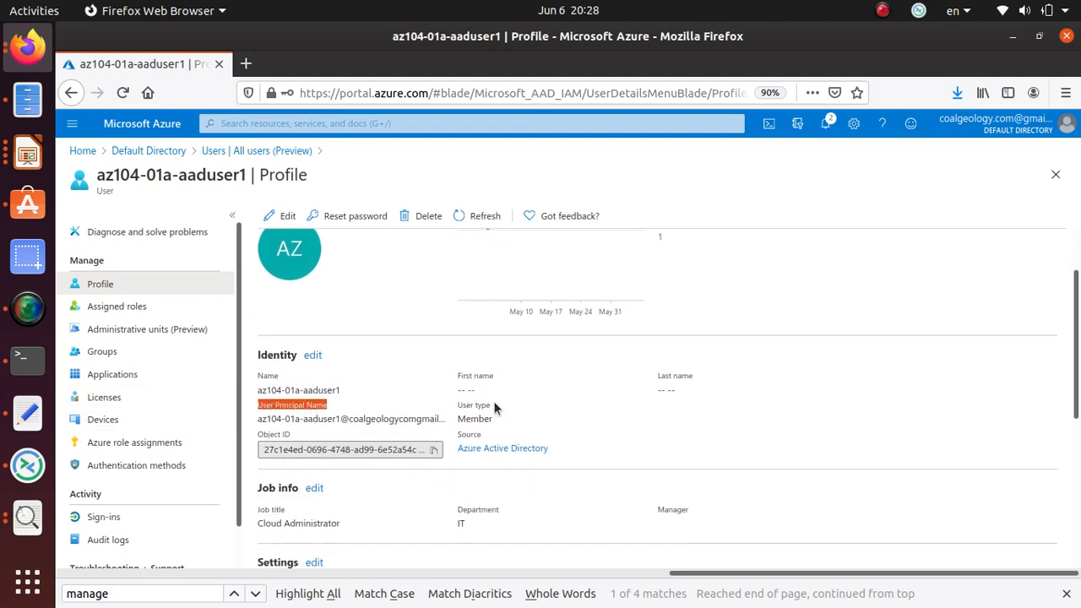
left_click(480, 407)
scroll(476, 463, "down", 2)
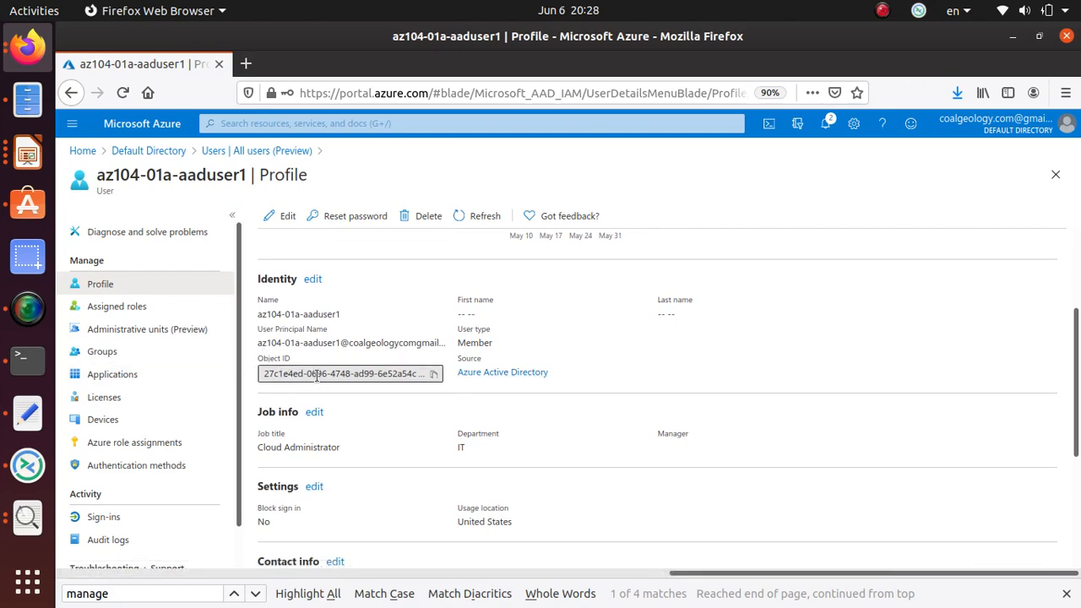
scroll(314, 378, "down", 5)
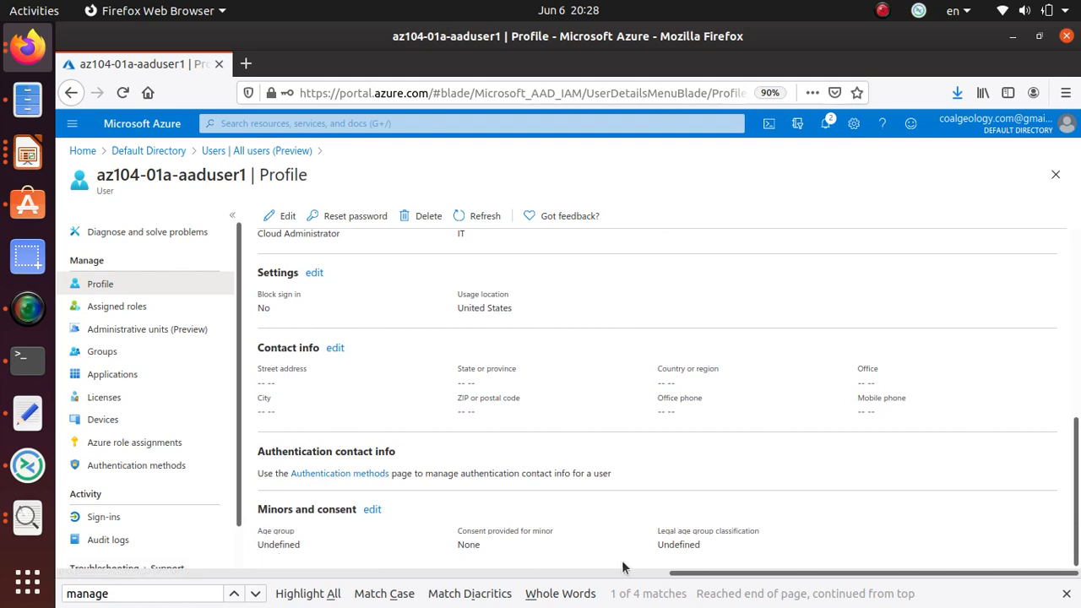
scroll(521, 470, "up", 7)
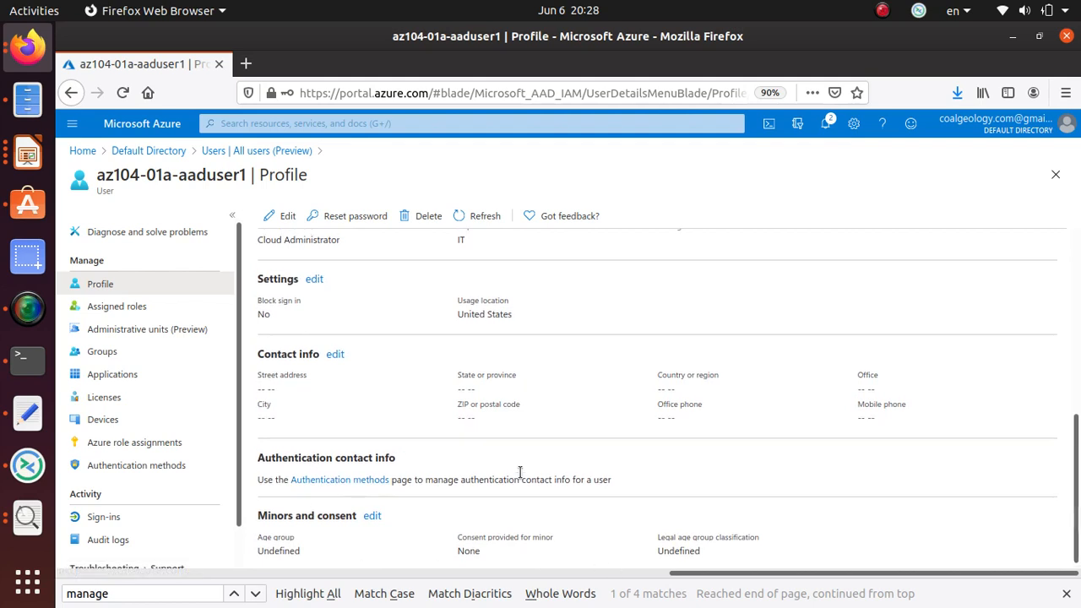
scroll(521, 466, "up", 1)
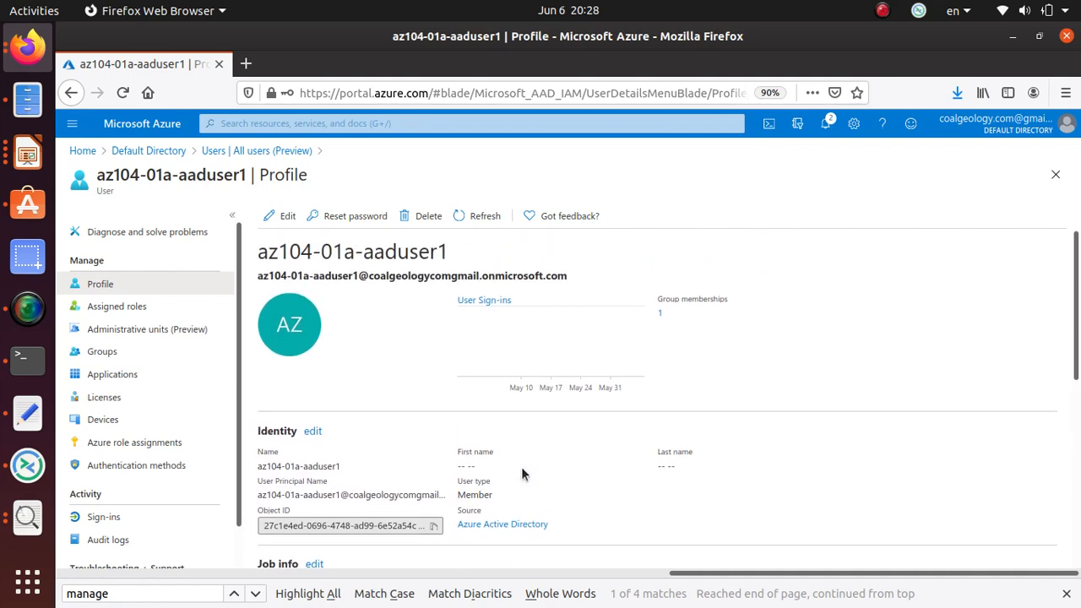
left_click(662, 318)
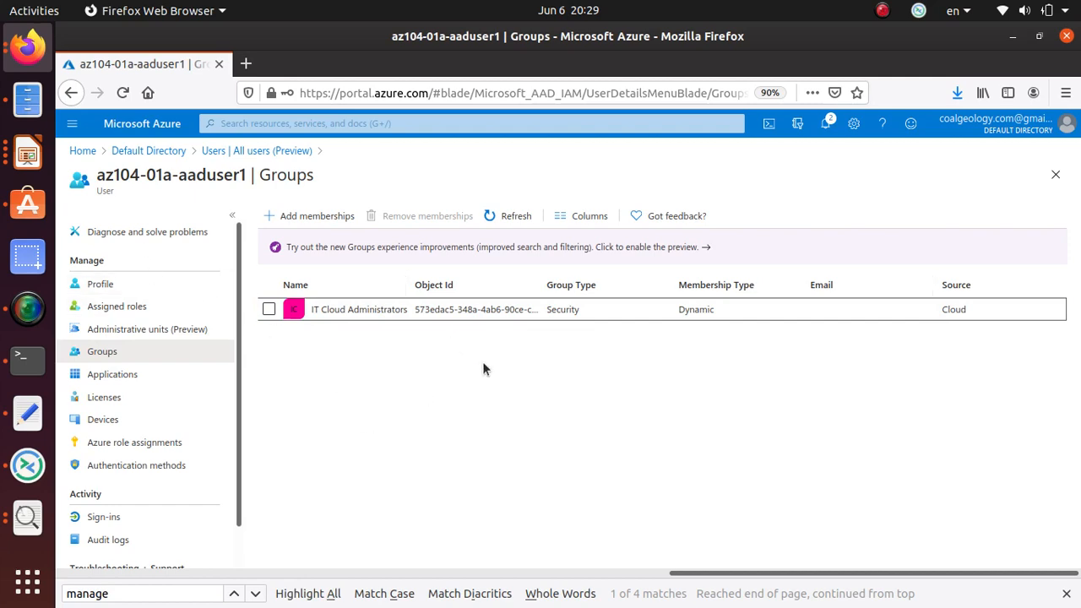
left_click(250, 152)
left_click(363, 346)
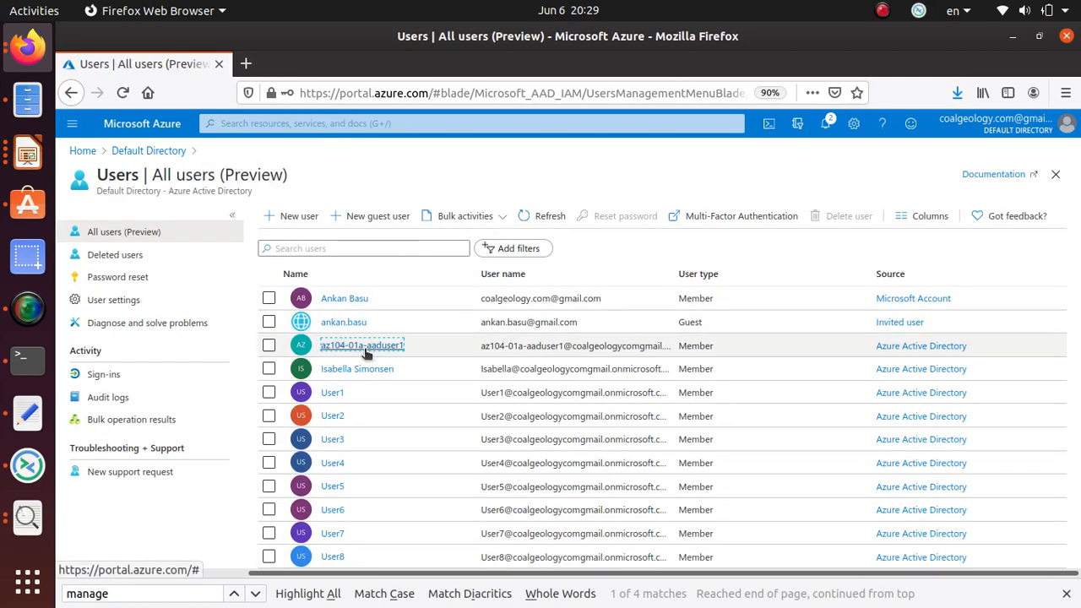
Check step 9 of the lab, then open az104-01a-aaduser1's Assigned roles page.
key("alt+Tab")
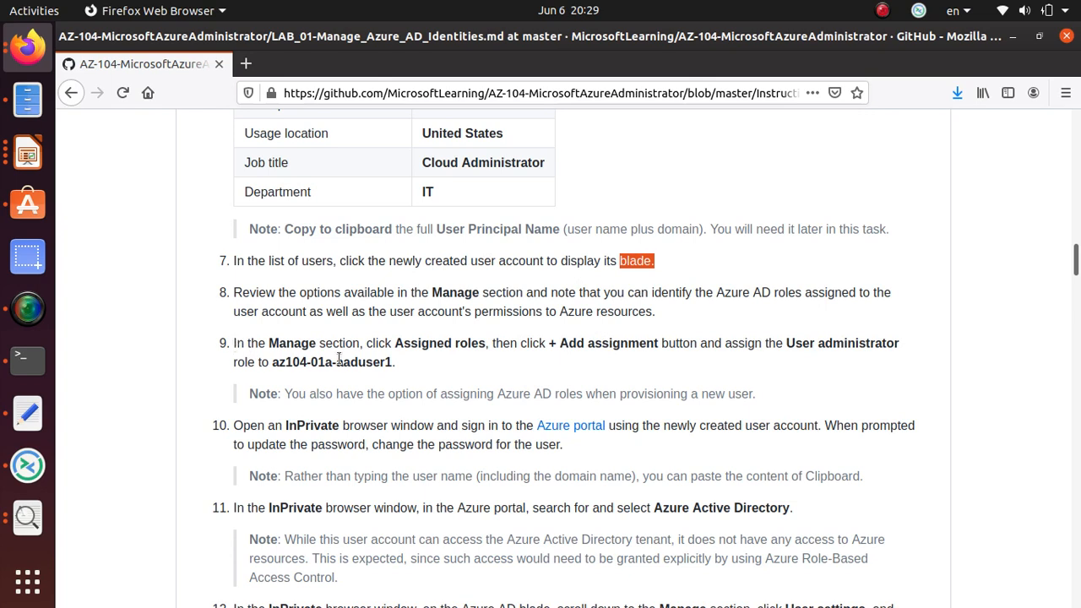
left_click_drag(397, 343, 488, 353)
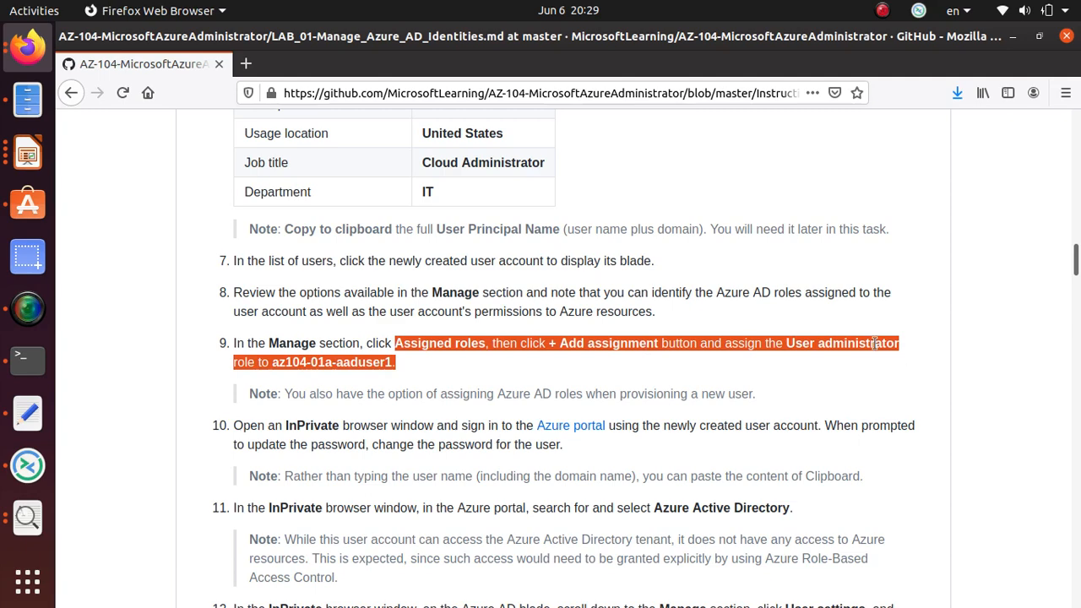
key("alt+Tab")
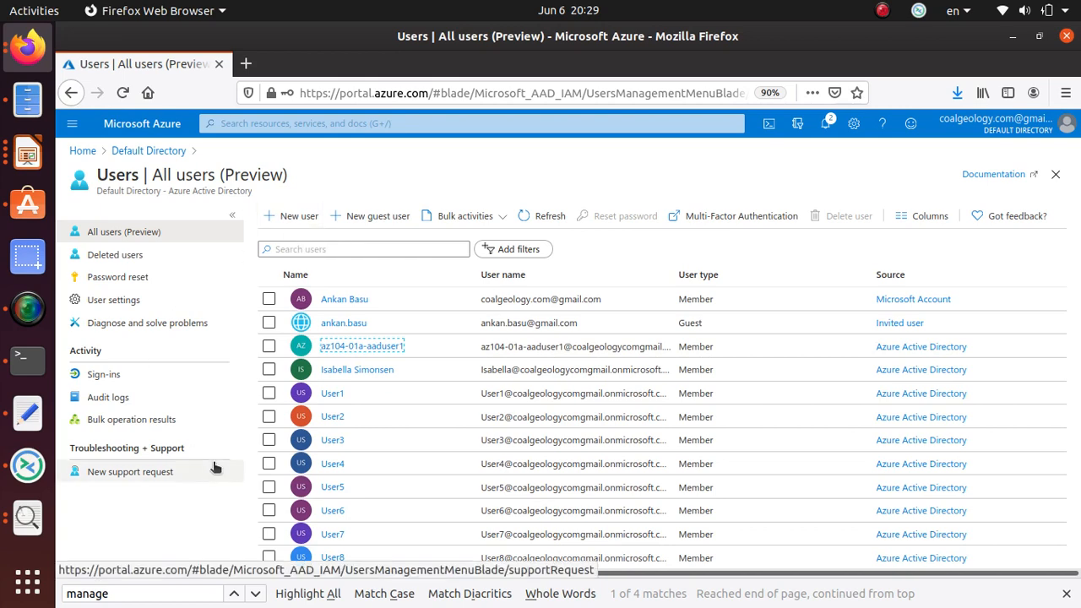
left_click(353, 348)
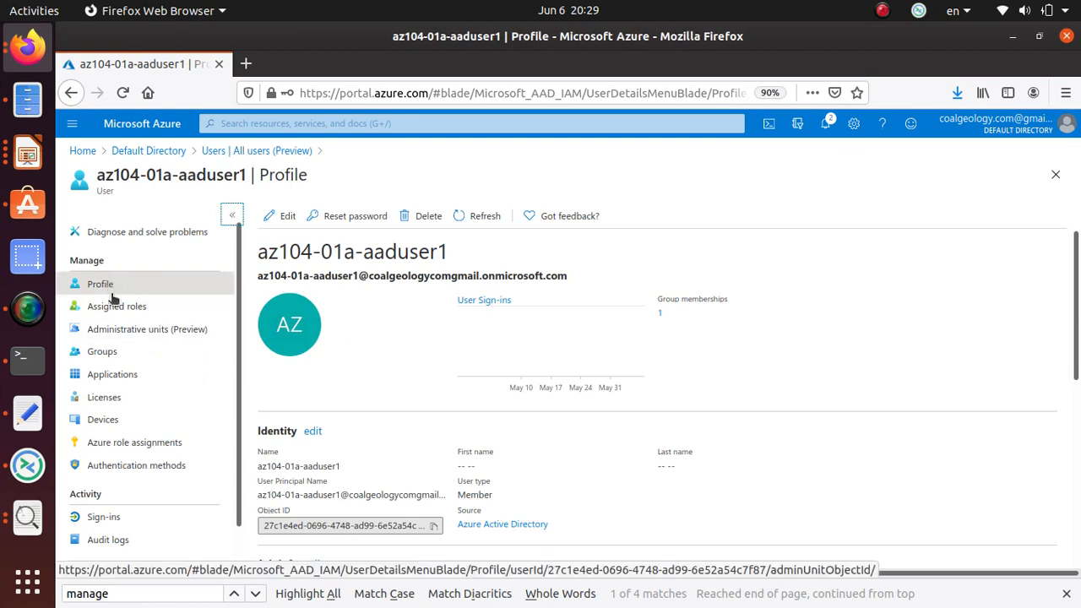
left_click(138, 309)
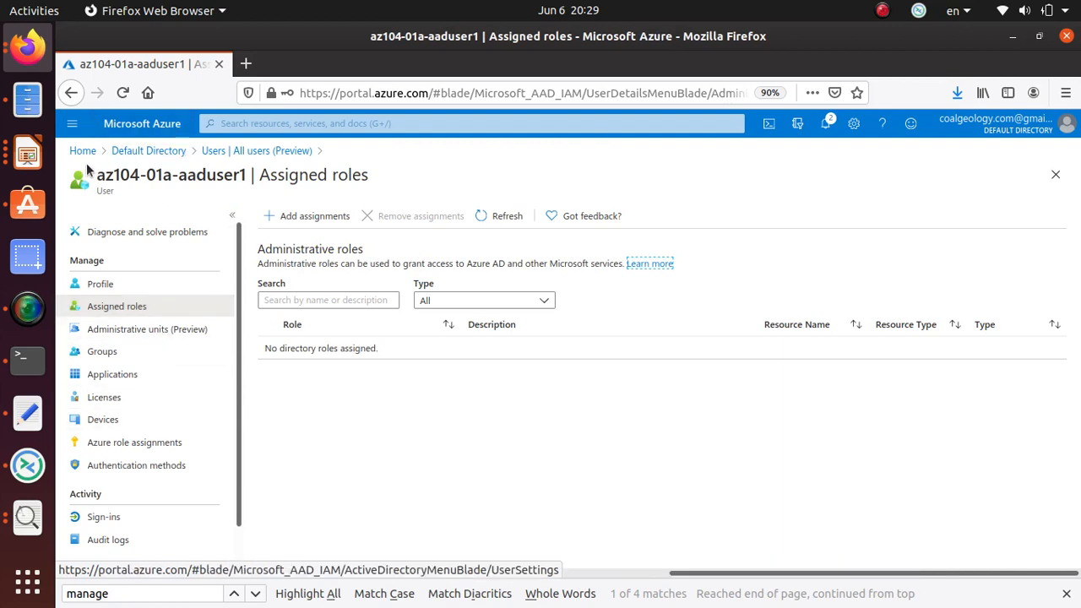
Start a new role assignment and copy 'User administrator' from step 9 of the lab.
left_click_drag(95, 174, 246, 181)
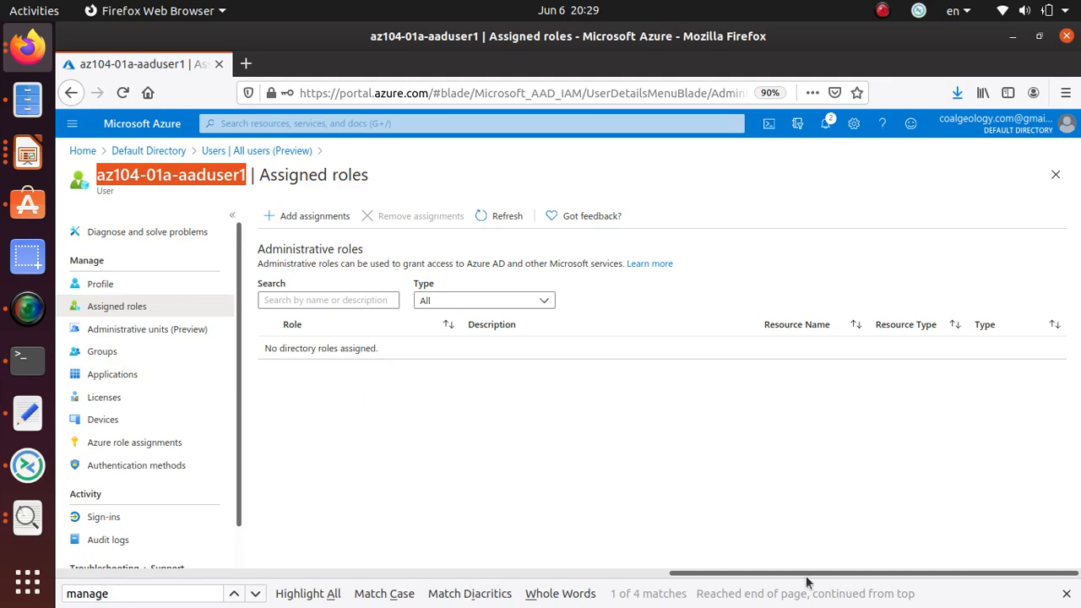
left_click(328, 218)
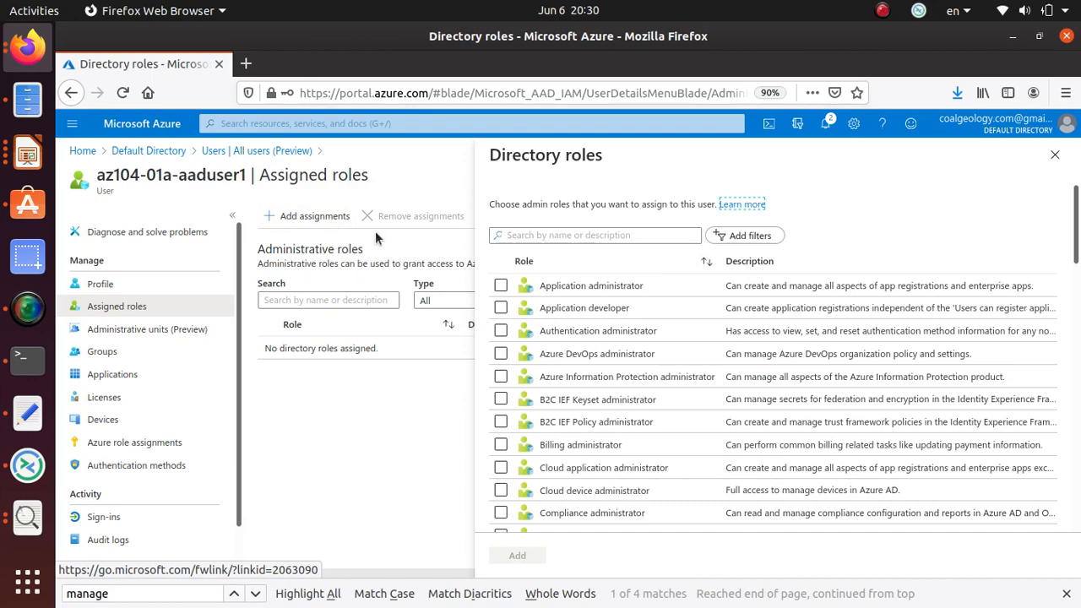
key("alt+Tab")
left_click(789, 346)
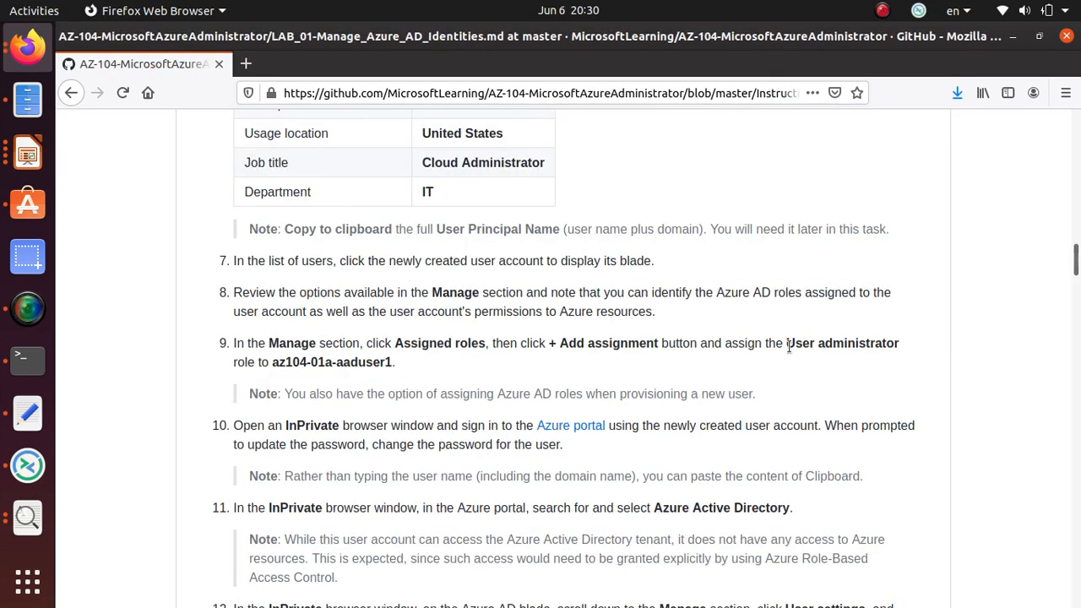
left_click_drag(797, 343, 900, 345)
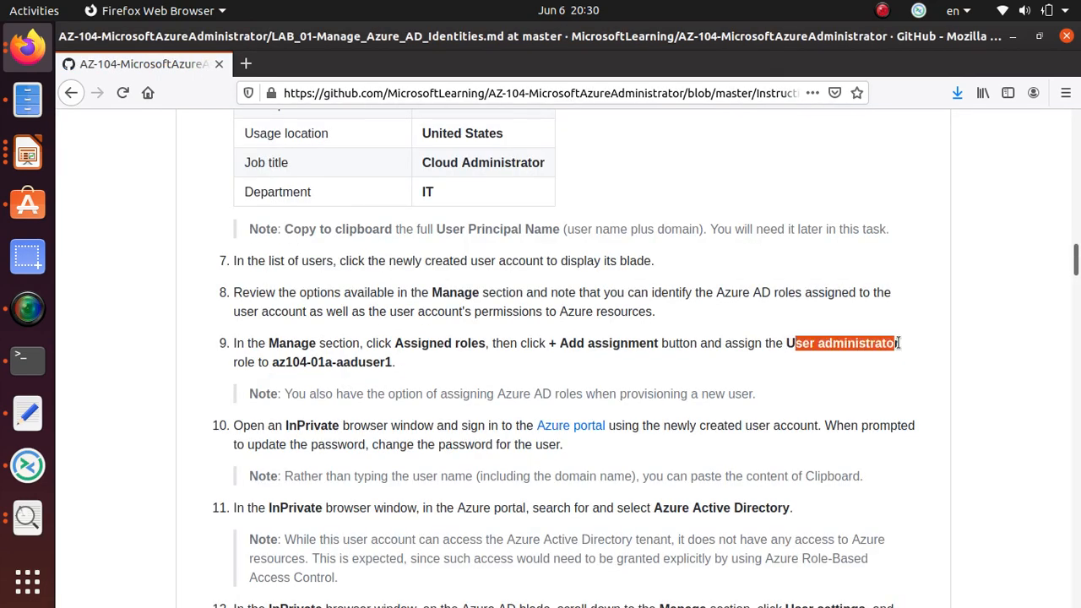
left_click(797, 343)
left_click_drag(785, 343, 900, 345)
right_click(898, 348)
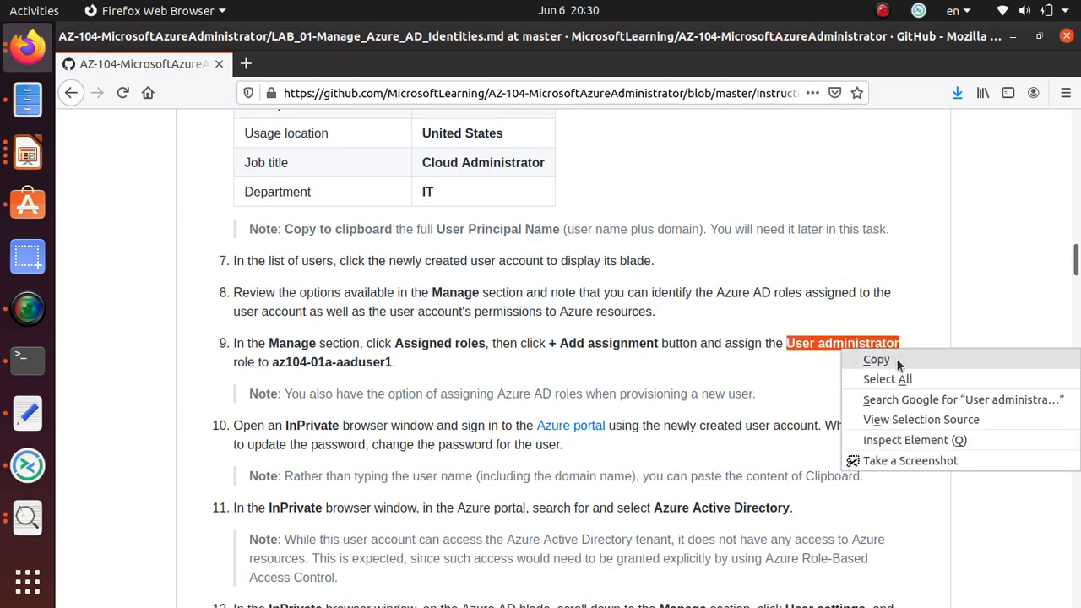
left_click(875, 360)
Assign the User administrator role to the user and dismiss the success notification.
key("alt+Tab")
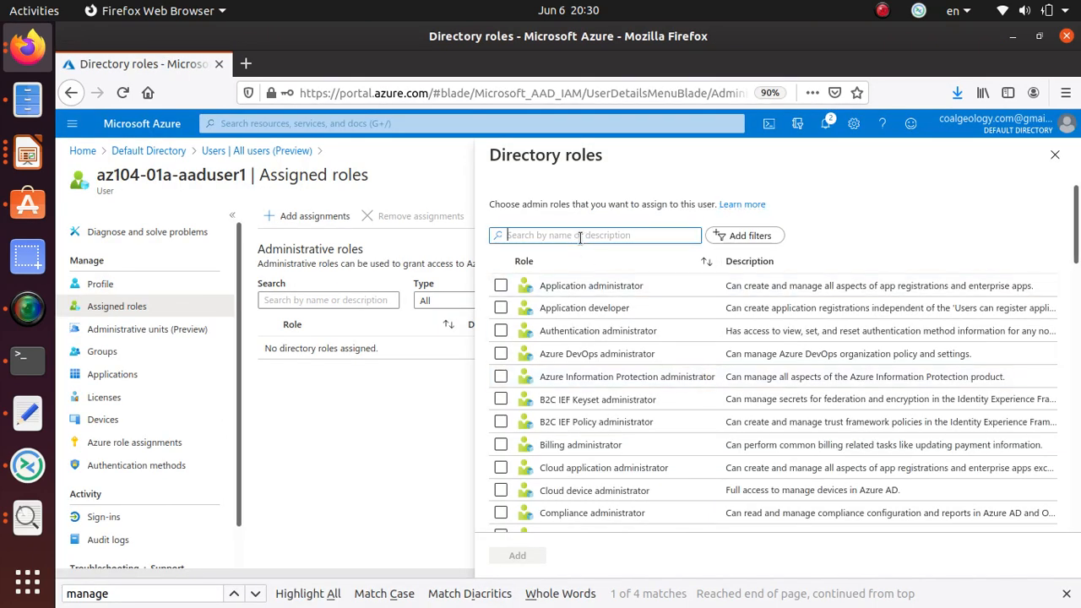
key("ctrl+v")
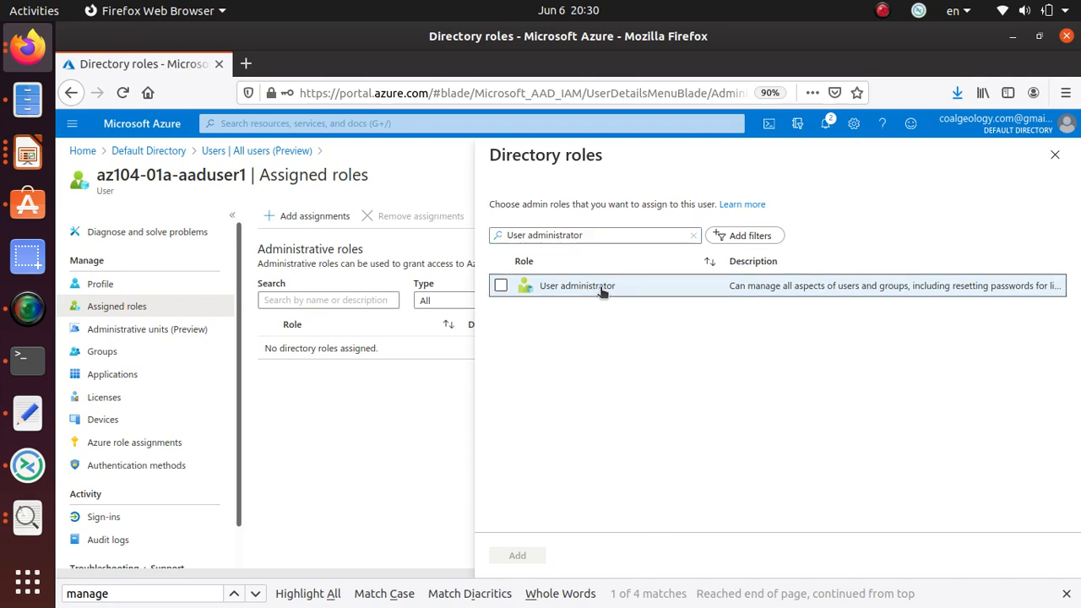
left_click(602, 292)
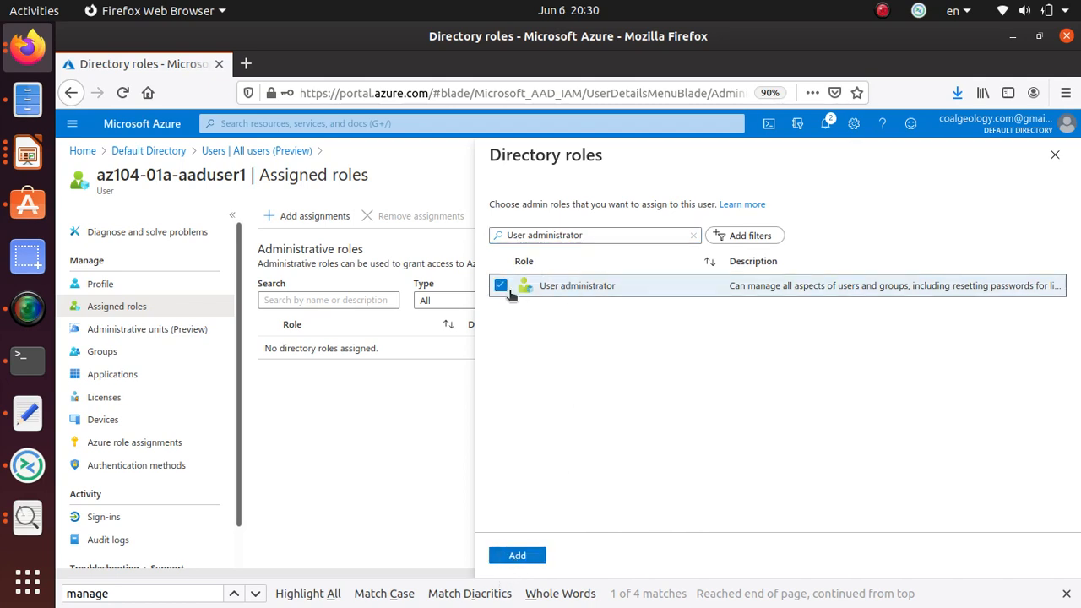
left_click(521, 557)
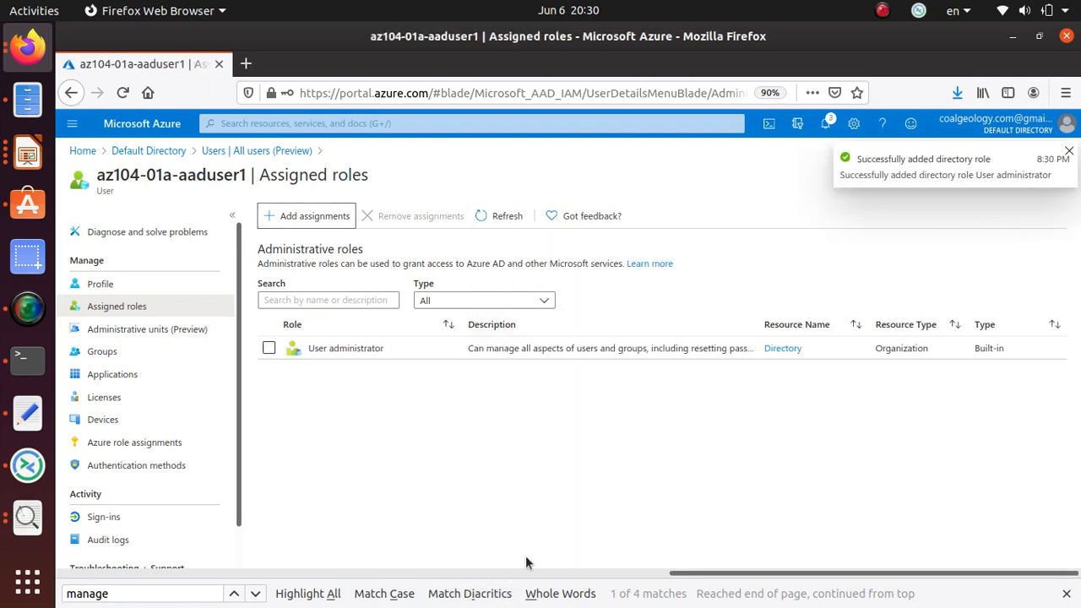
left_click_drag(869, 159, 991, 158)
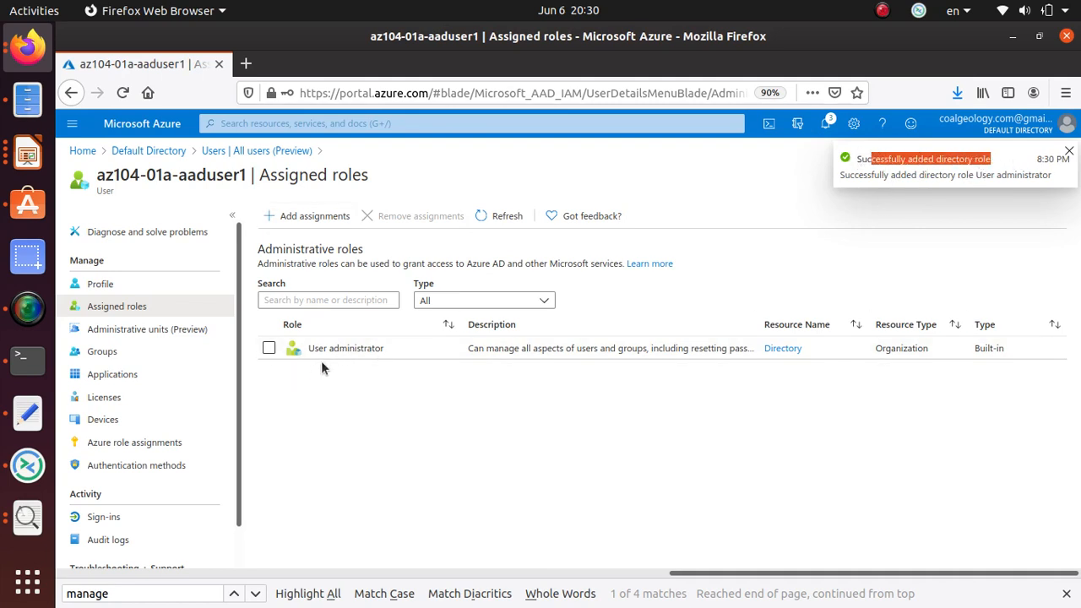
left_click(619, 458)
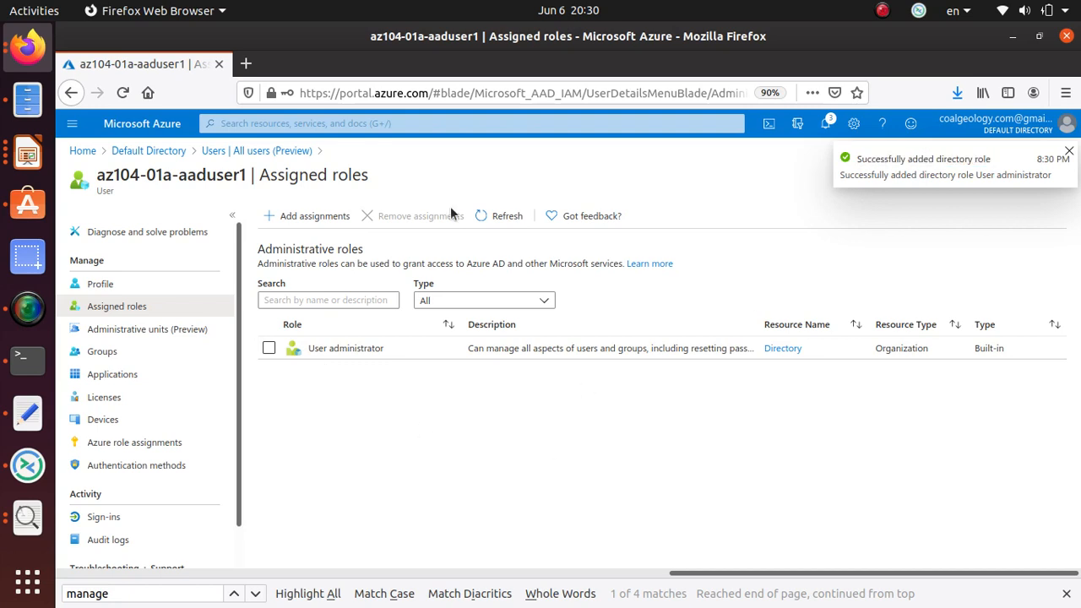
left_click(1069, 151)
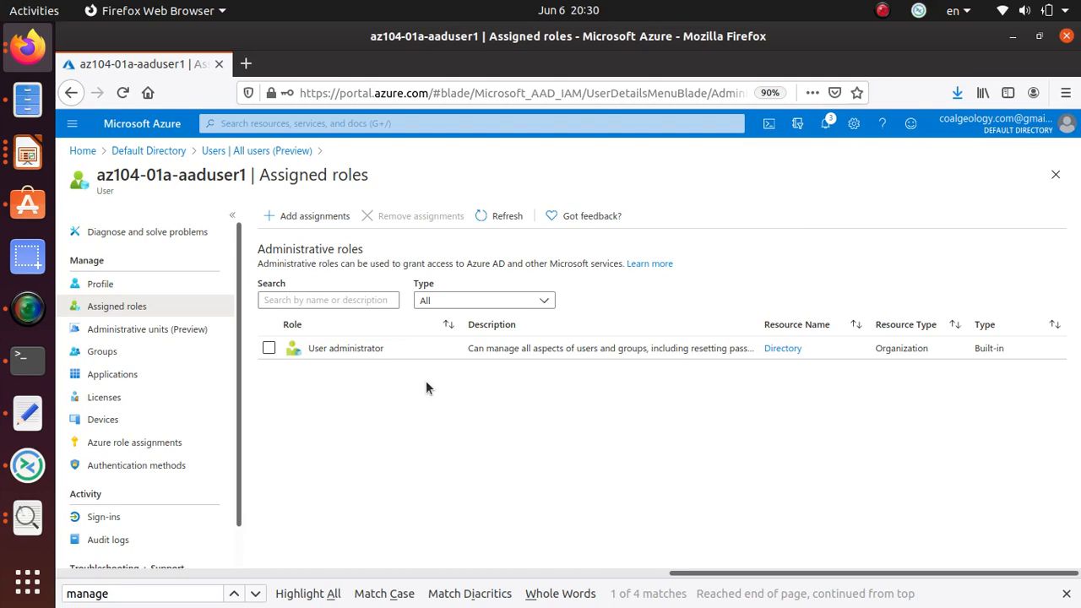
Scroll the lab instructions down to step 10.
key("alt+Tab")
scroll(425, 384, "down", 3)
scroll(425, 384, "down", 1)
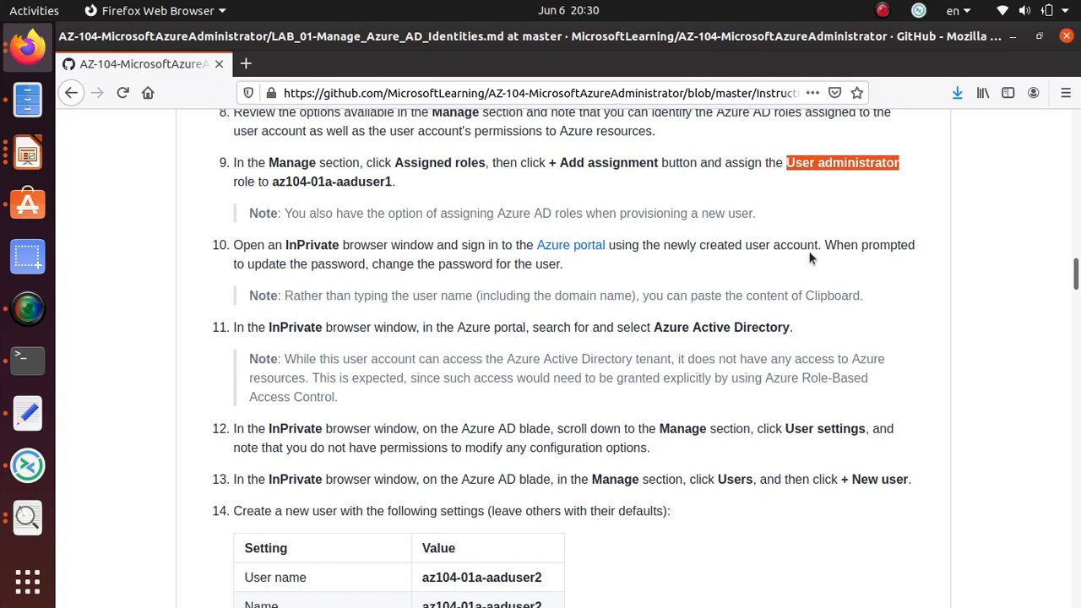
Open a Firefox private window and load the Azure portal by entering 'portal'.
left_click(1065, 93)
left_click(980, 201)
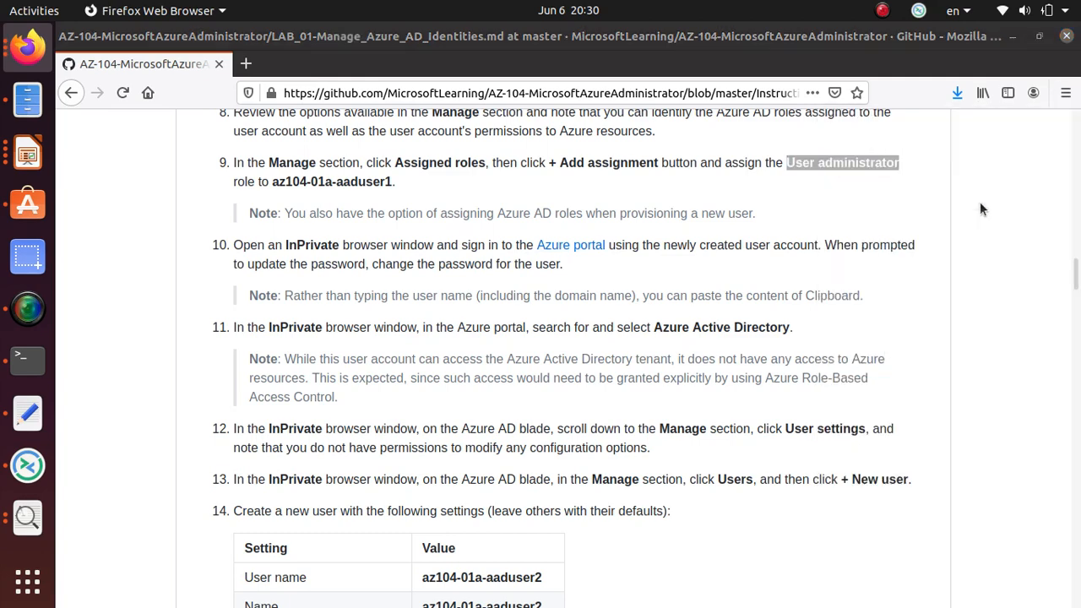
type("portal.azure.com/")
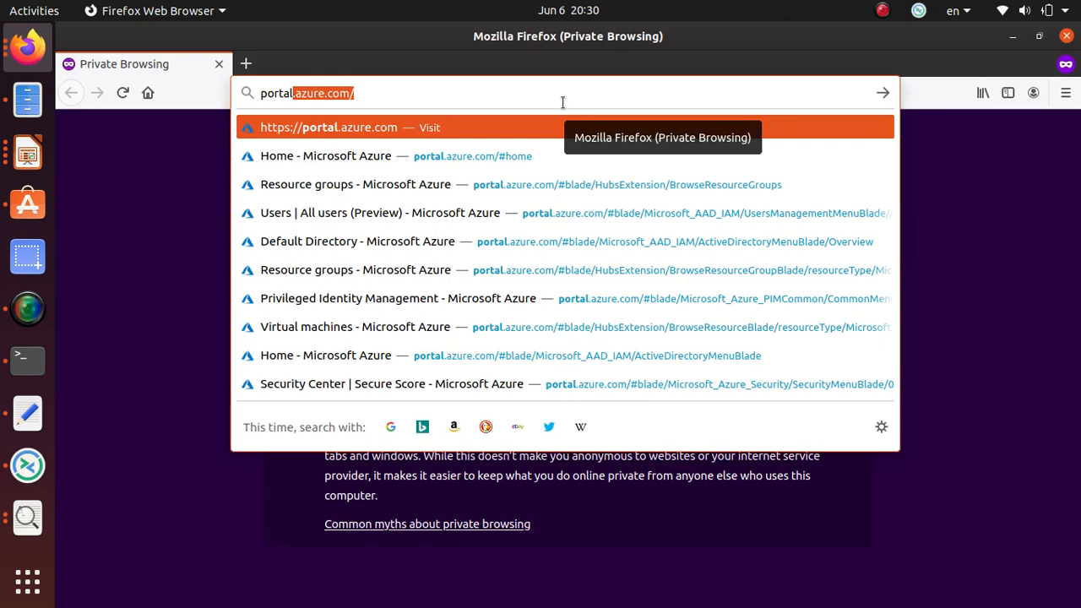
key("Return")
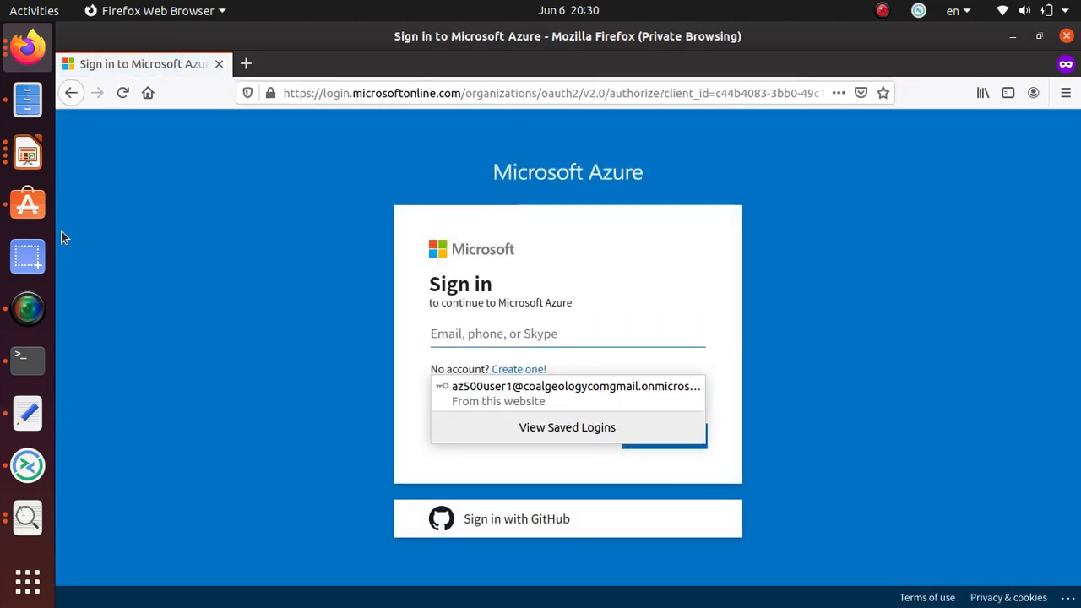
Paste the saved user principal name from the notes into the sign-in page and continue.
left_click(27, 414)
left_click_drag(482, 91, 92, 68)
key("ctrl+c")
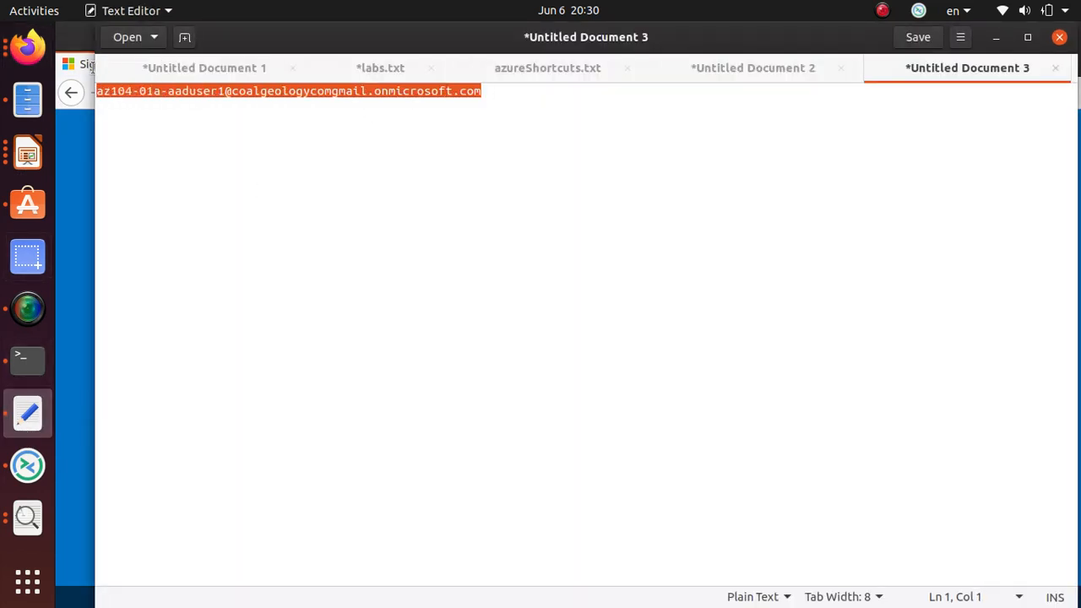
left_click(997, 39)
left_click(504, 333)
key("ctrl+v")
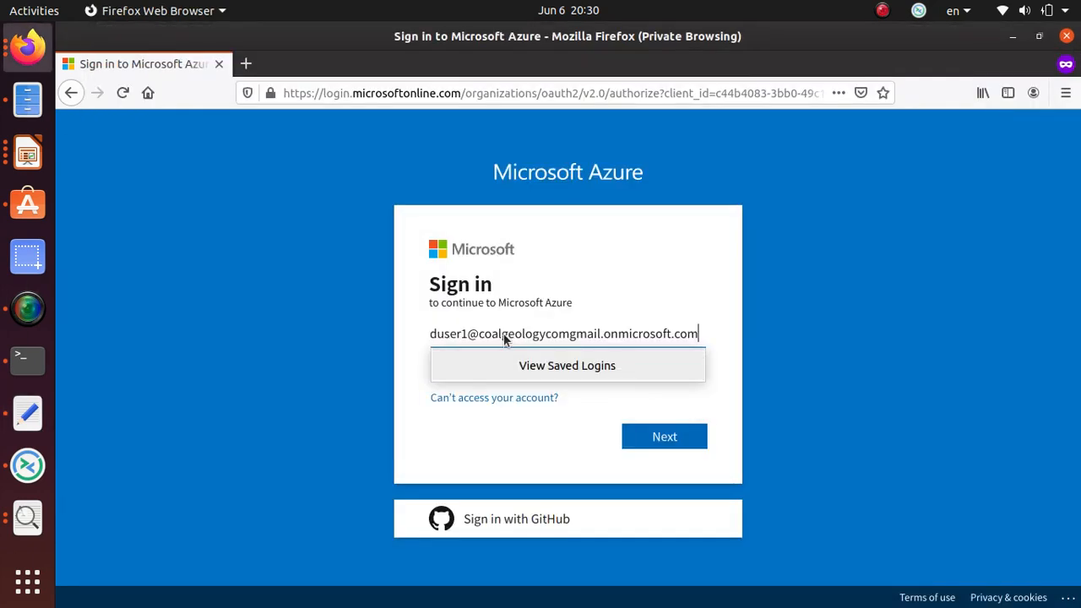
left_click(688, 437)
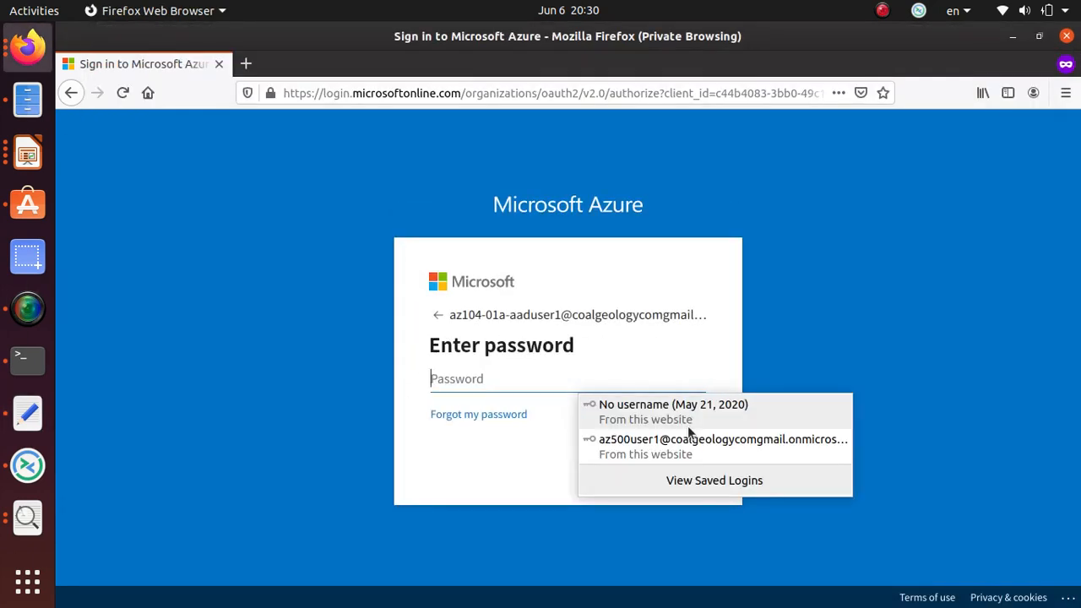
Copy the initial password from the lab instructions, paste it, and sign in.
key("alt+Tab")
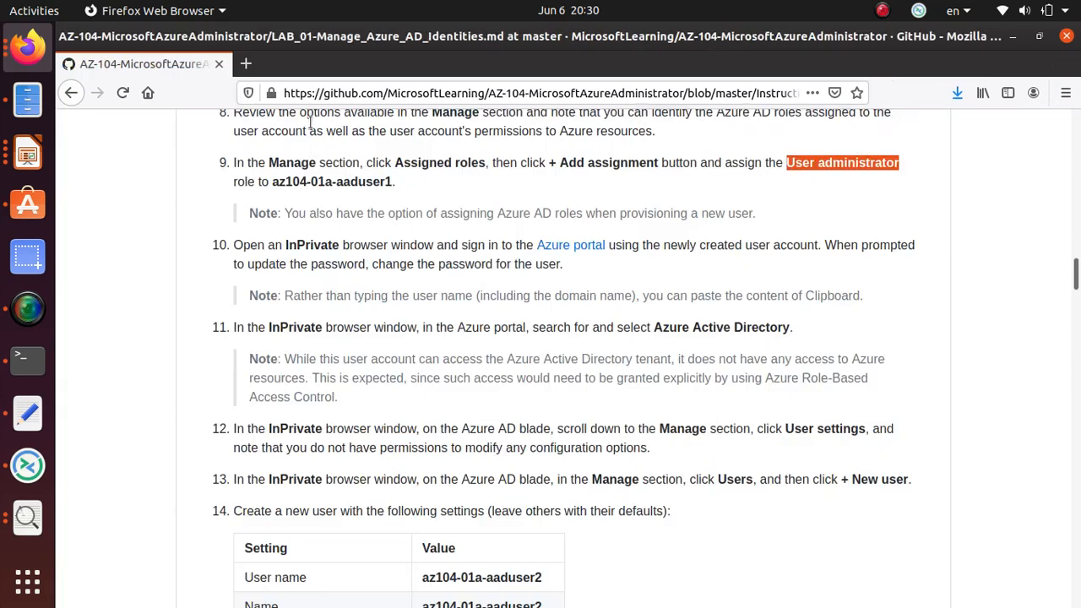
scroll(358, 298, "up", 5)
scroll(429, 284, "up", 3)
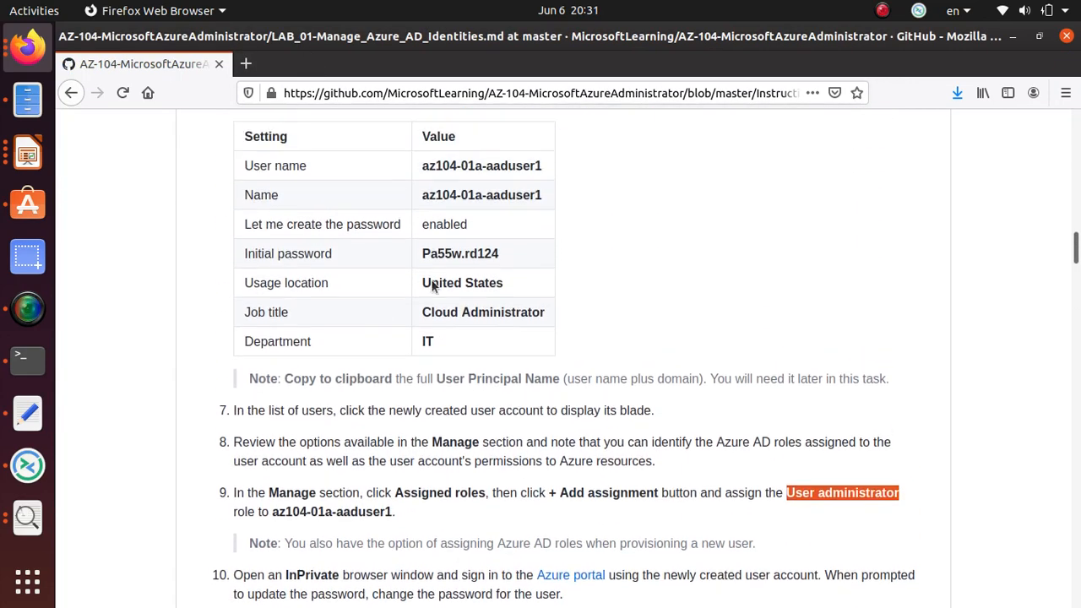
left_click(459, 284)
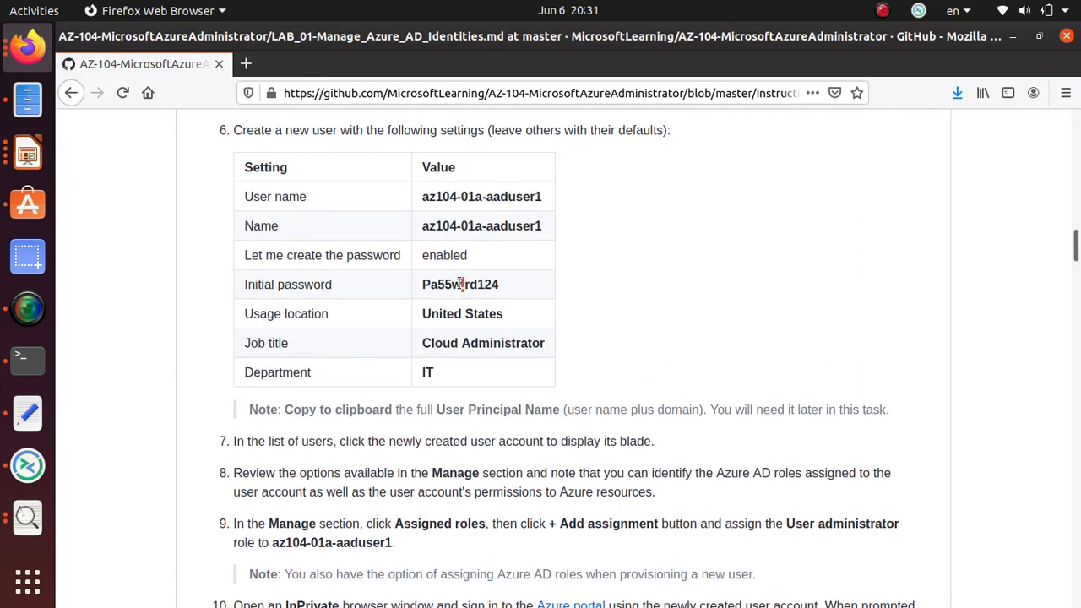
triple_click(461, 284)
right_click(480, 289)
left_click(488, 297)
key("alt+Tab")
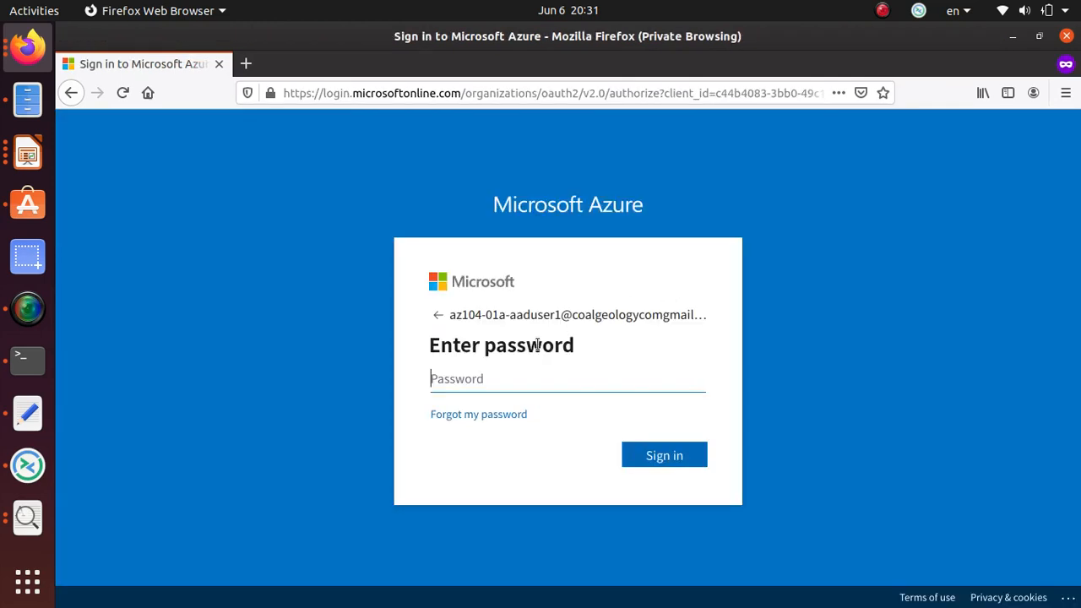
left_click(512, 377)
key("ctrl+v")
left_click(669, 464)
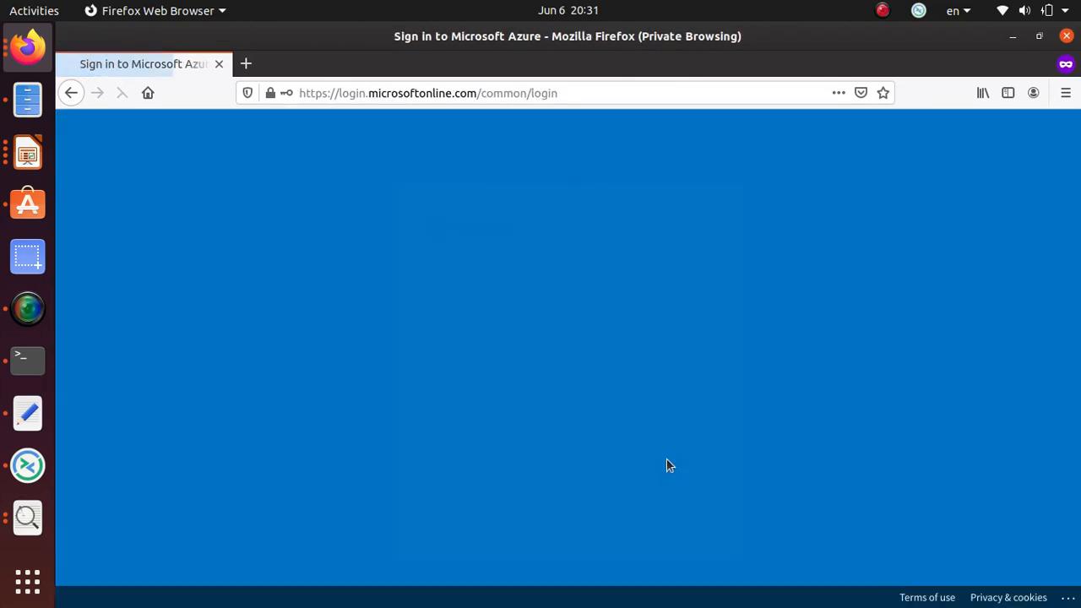
left_click(497, 384)
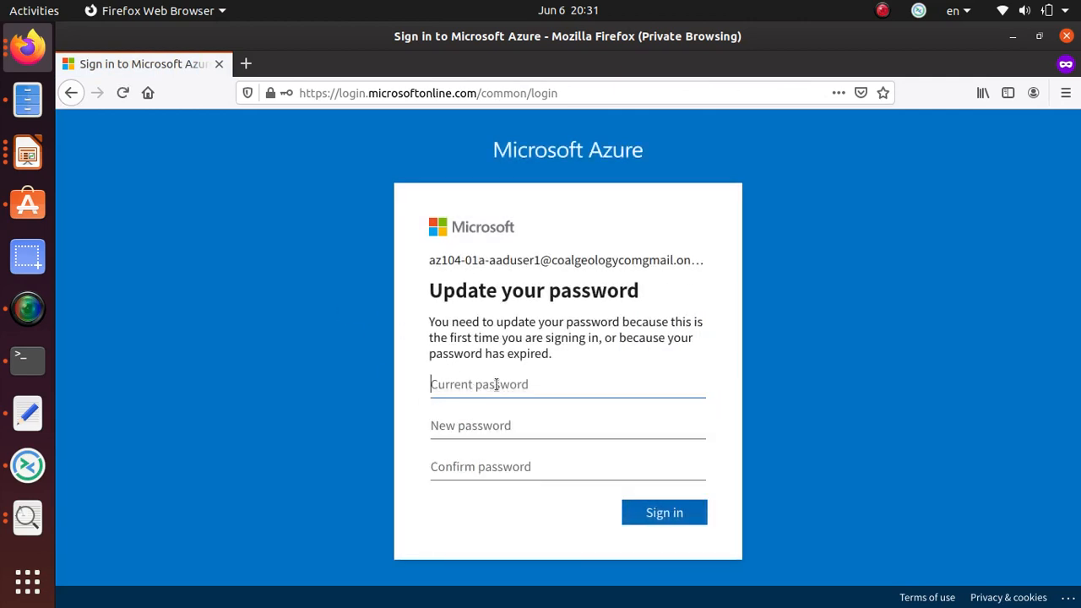
Enter the current password, set and confirm the new password, sign in, and accept the browser's update.
key("ctrl+v")
left_click(470, 433)
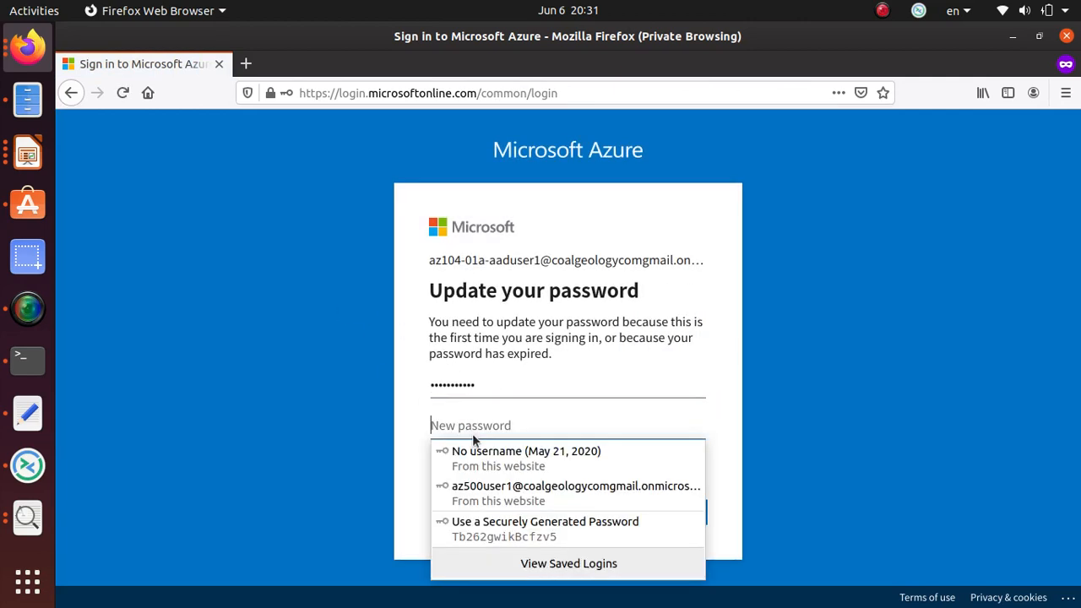
type("Pa5")
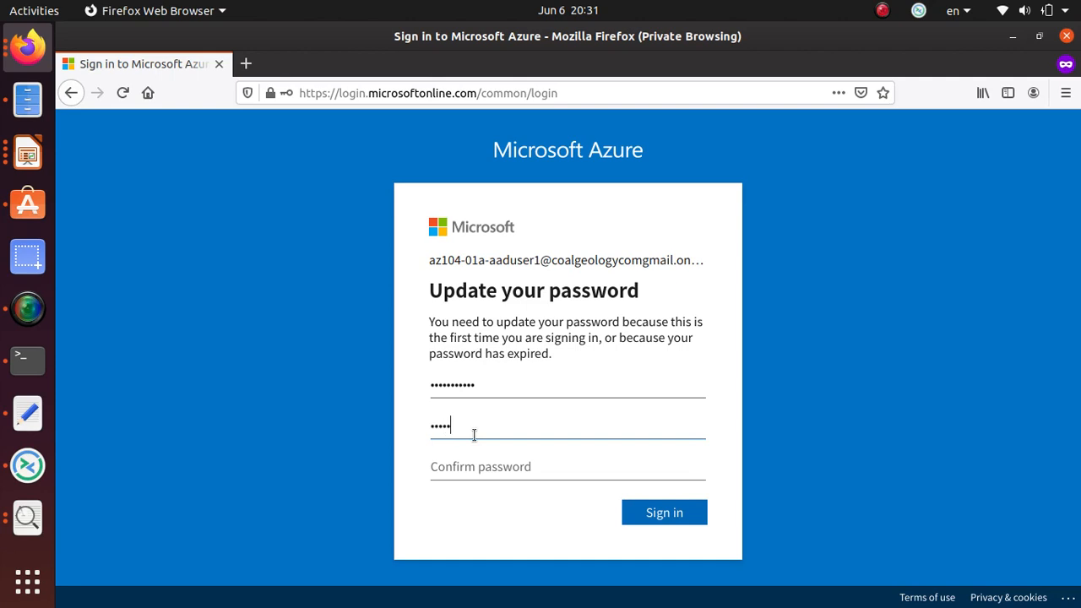
key("BackSpace")
key("BackSpace")
key("BackSpace")
key("BackSpace")
key("BackSpace")
key("BackSpace")
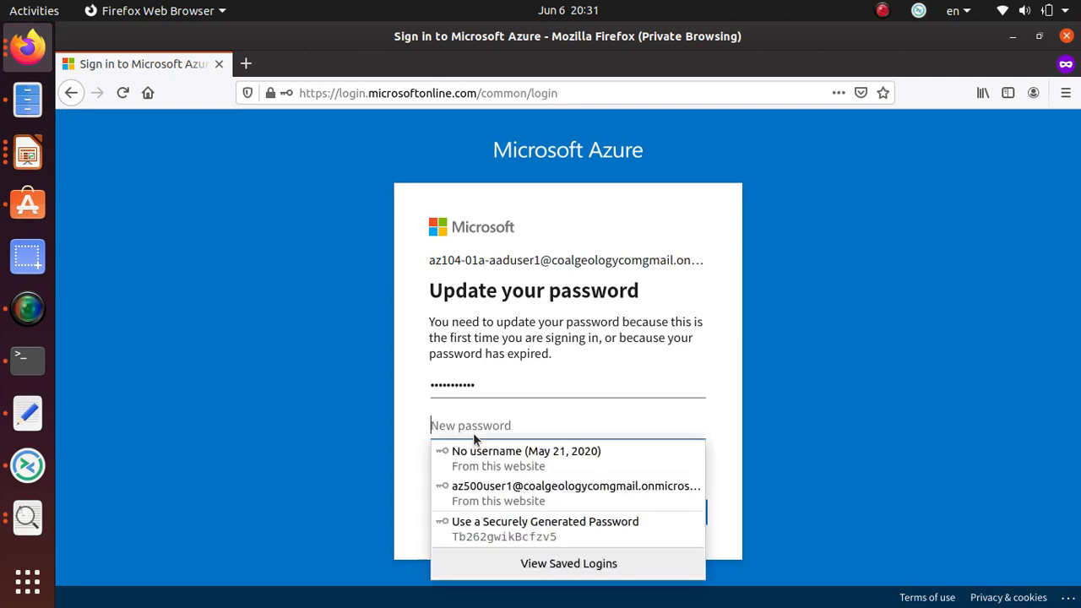
type("Pa5")
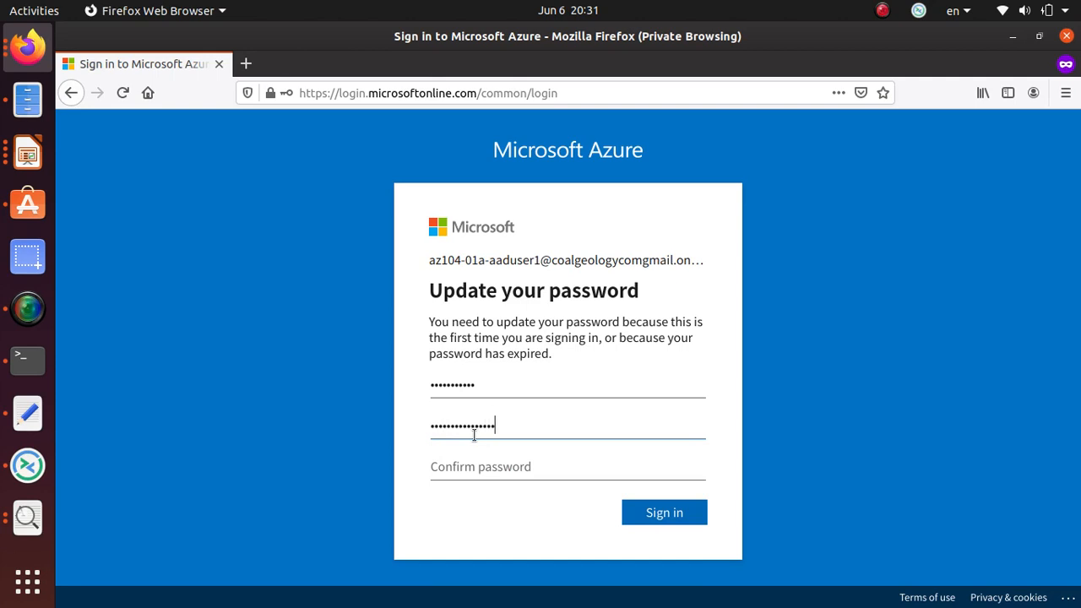
key("Tab")
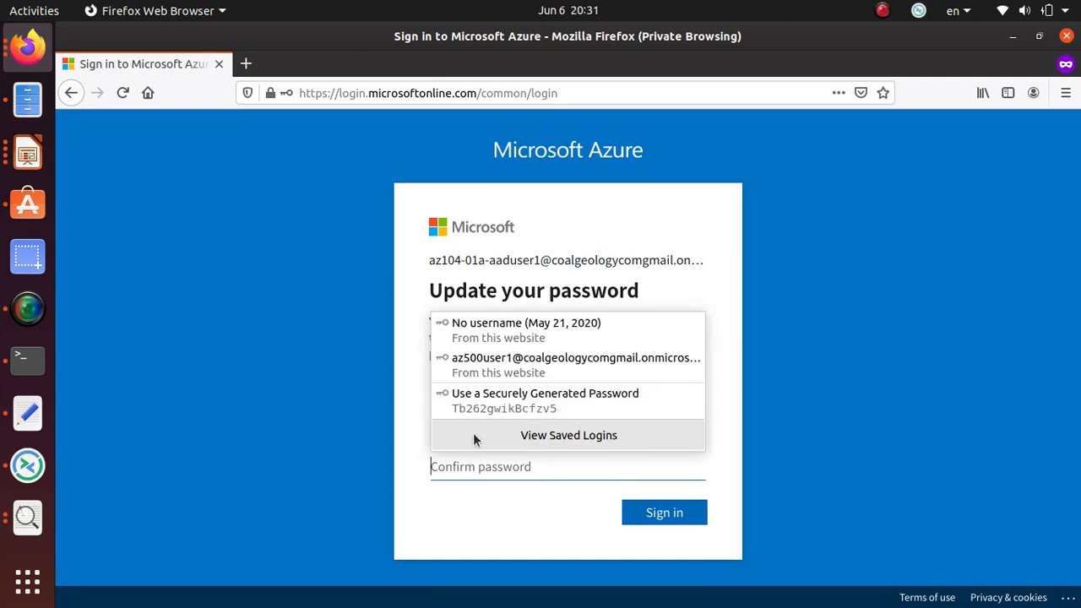
type("Pa55w.")
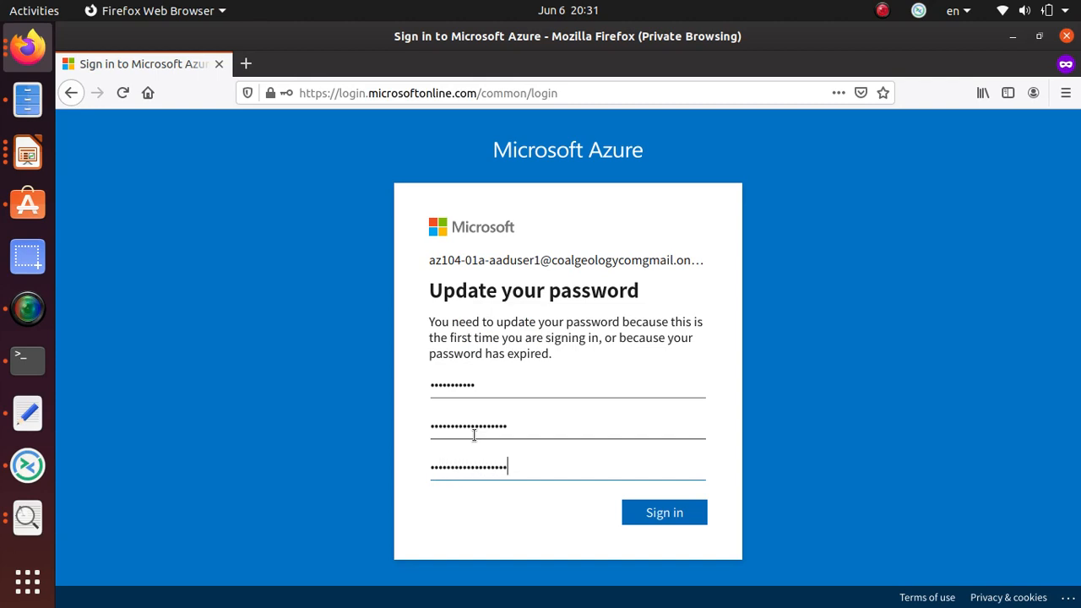
left_click(673, 513)
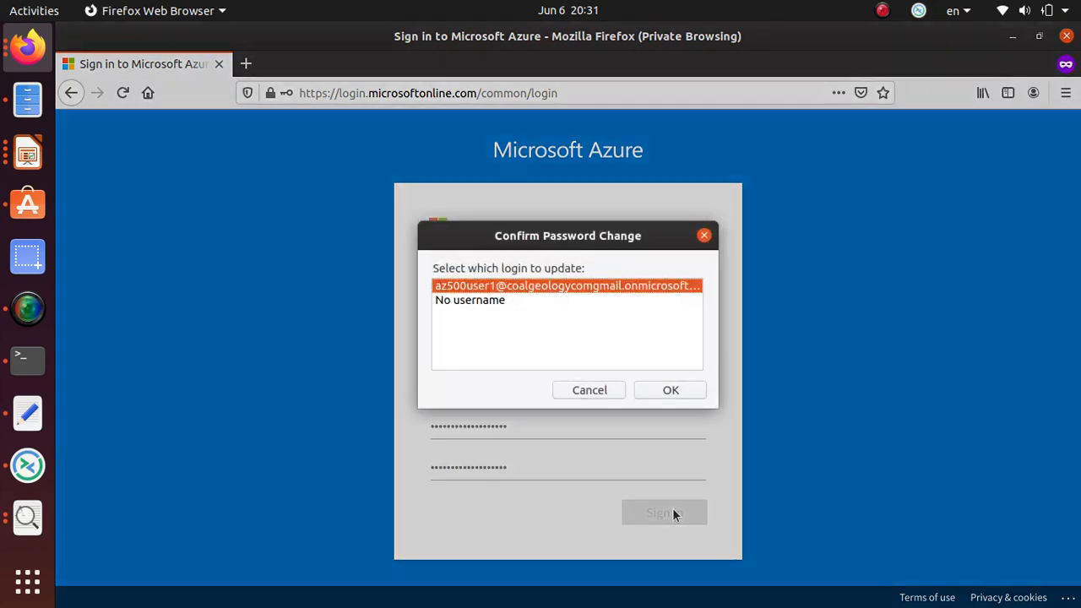
left_click(670, 391)
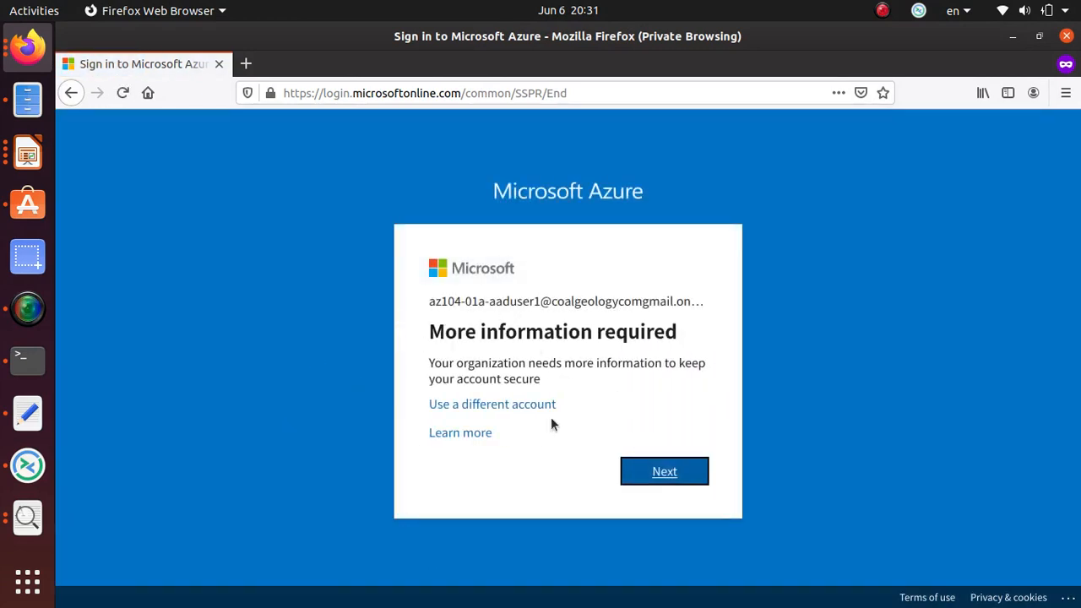
Register an authentication email address and request a verification code be sent to it.
left_click_drag(515, 380, 601, 375)
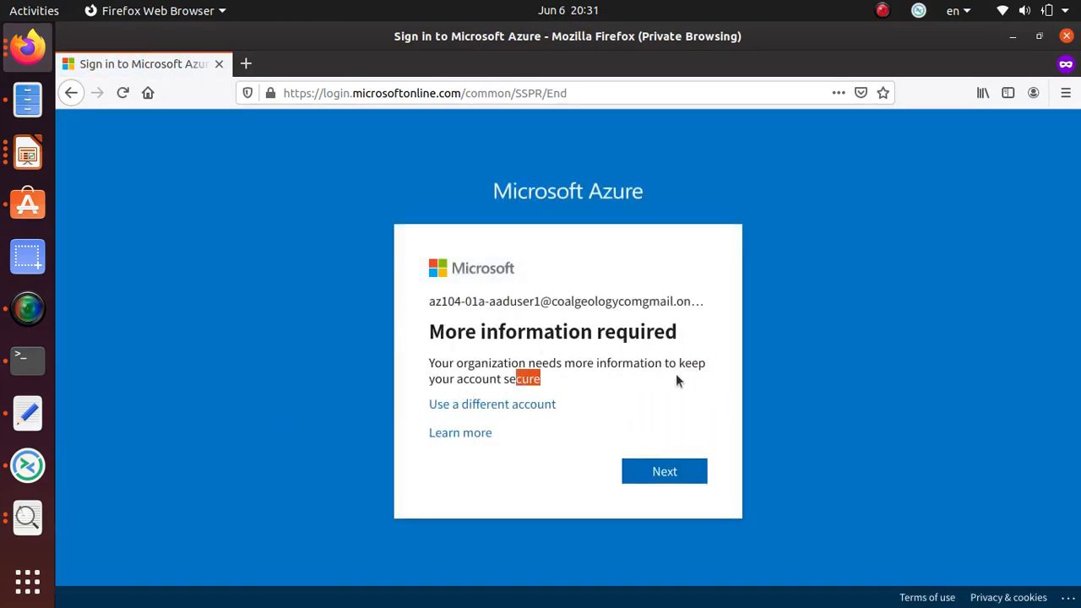
left_click(687, 478)
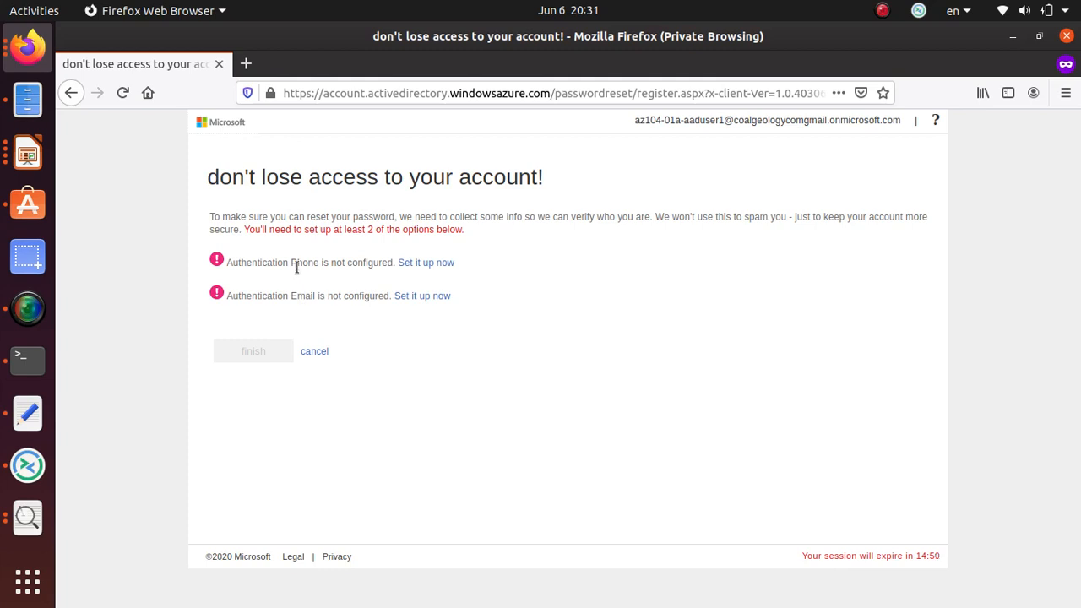
left_click(437, 297)
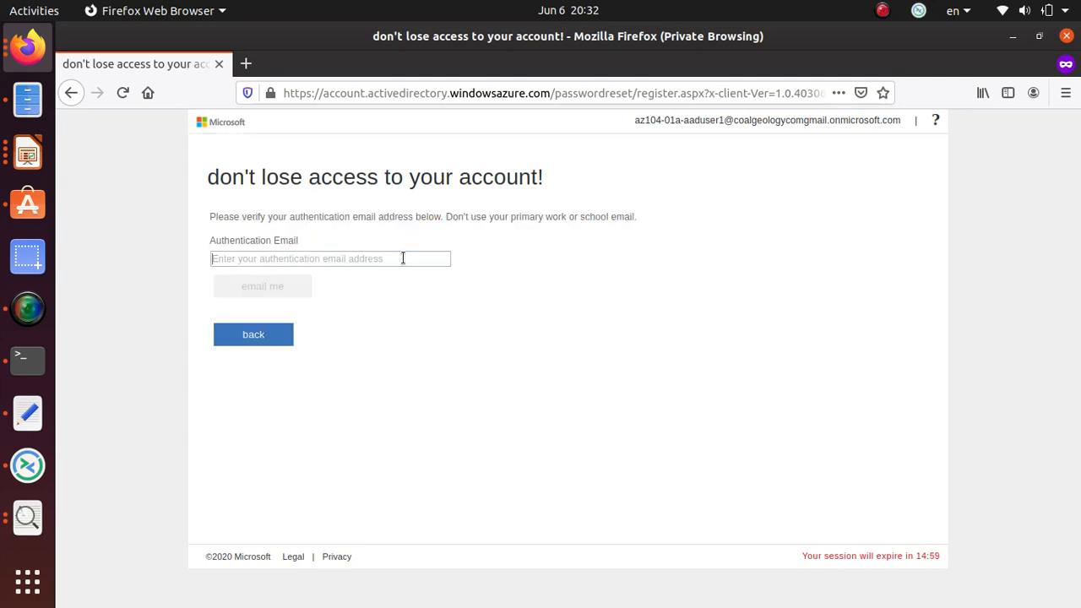
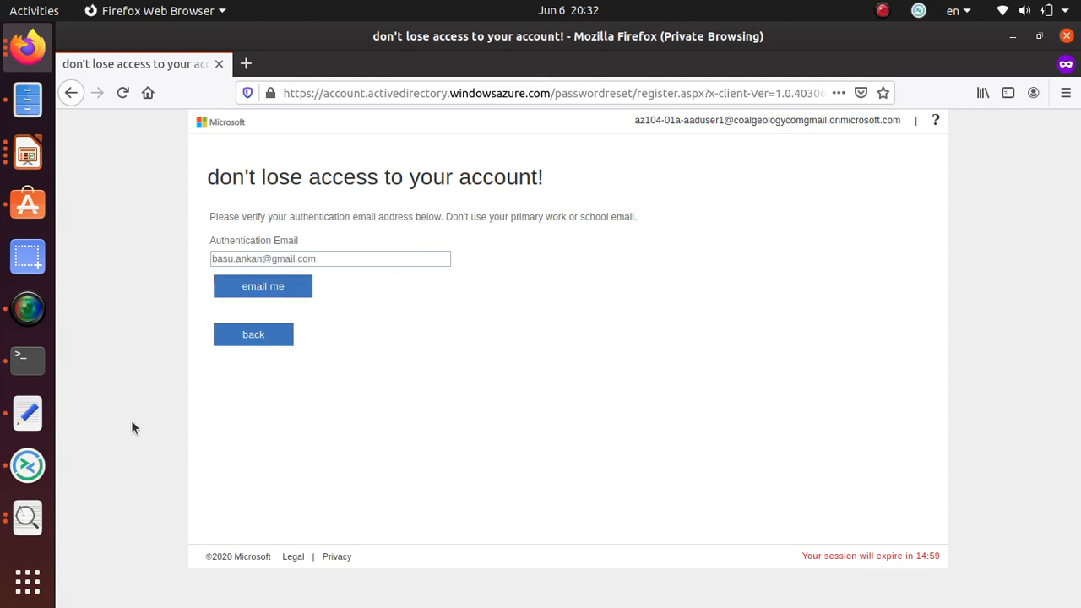
left_click(264, 284)
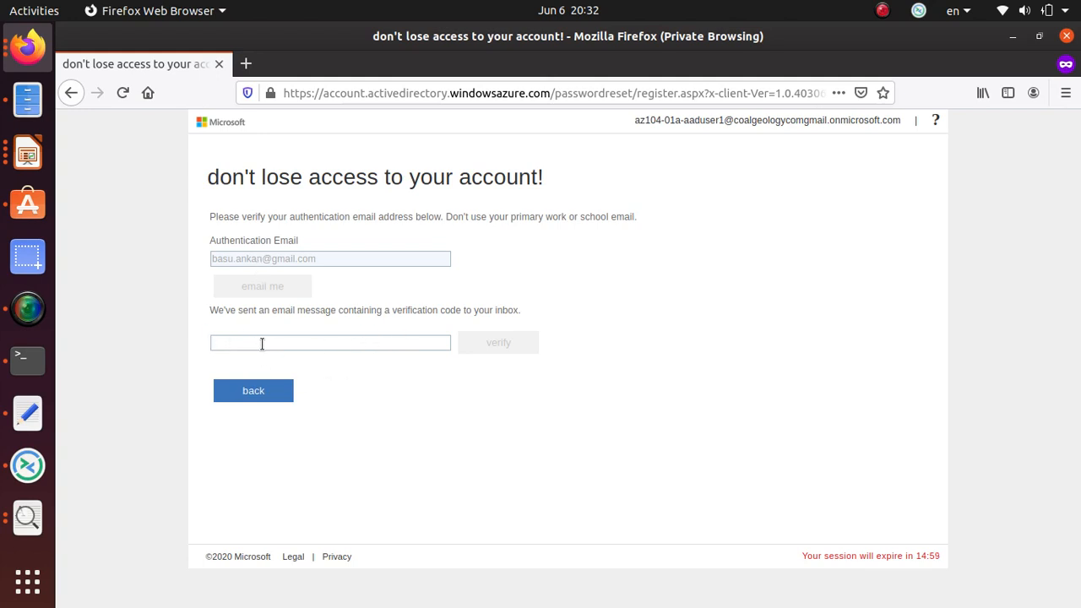
Open a new regular Firefox window from the browser menu.
left_click(25, 47)
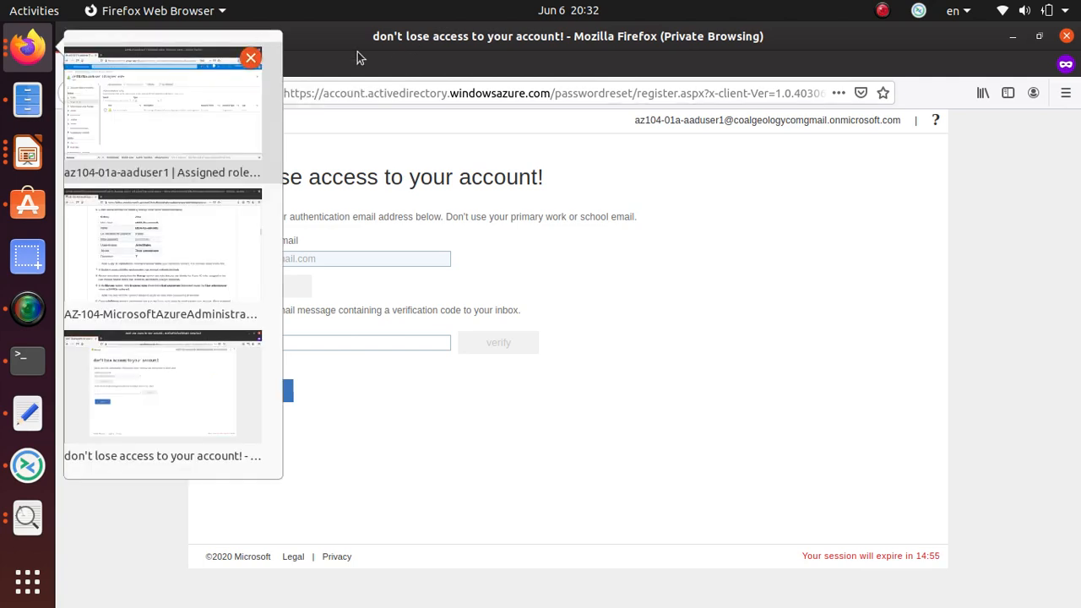
left_click(249, 63)
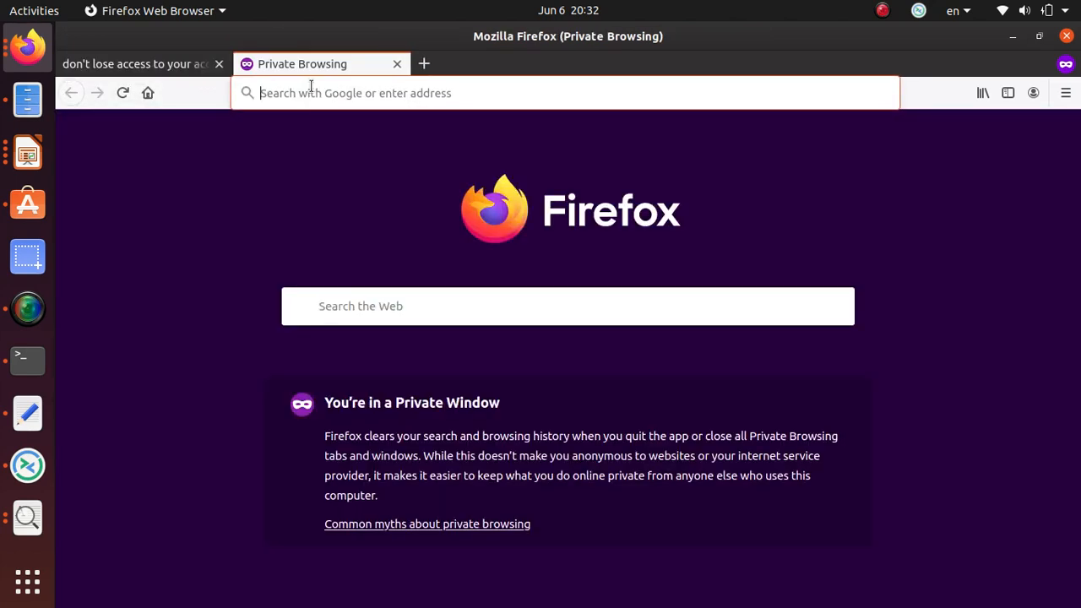
left_click(397, 64)
left_click(1066, 93)
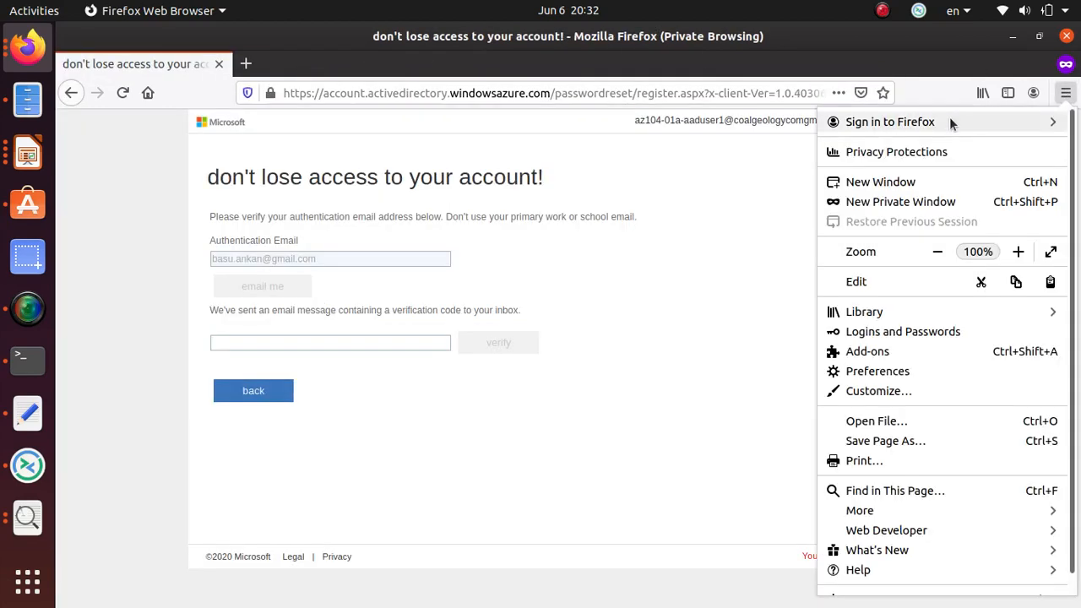
left_click(897, 183)
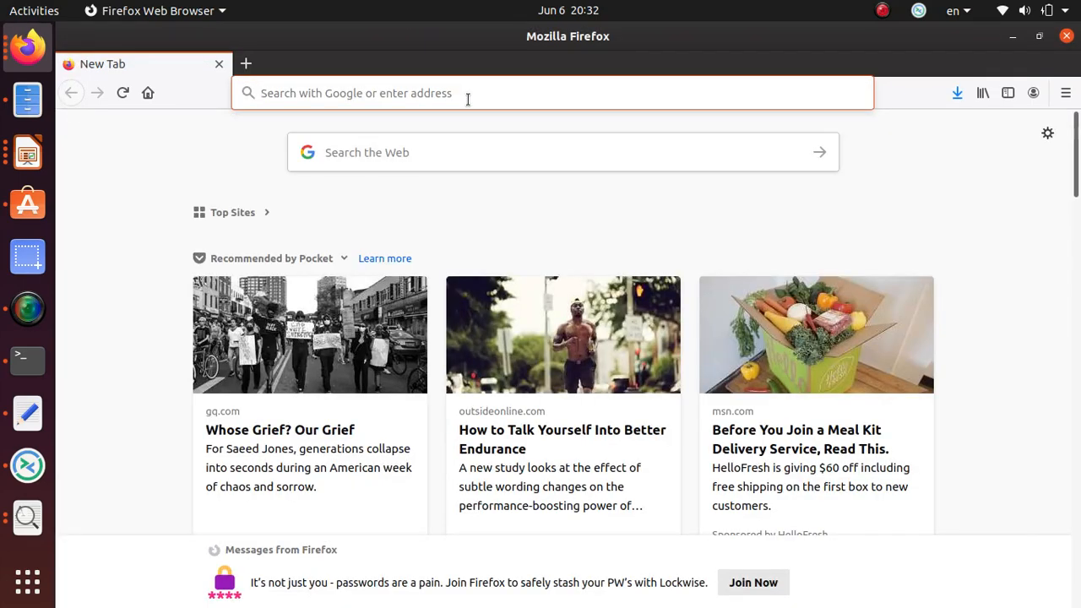
Copy the code from the Default Directory verification email in Gmail, then close the Gmail tab.
type("gmail.com")
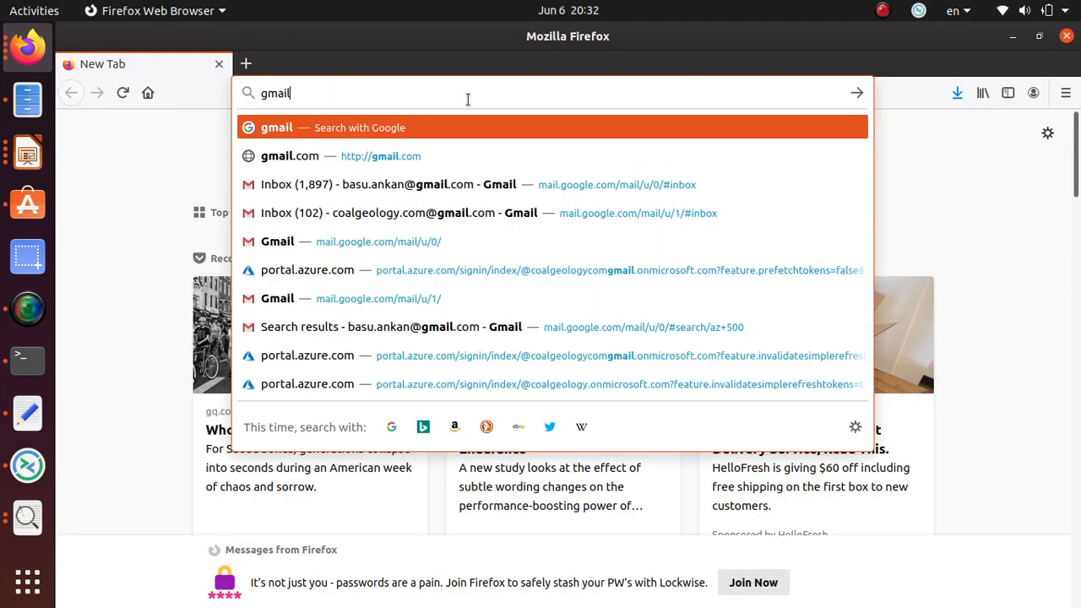
key("Return")
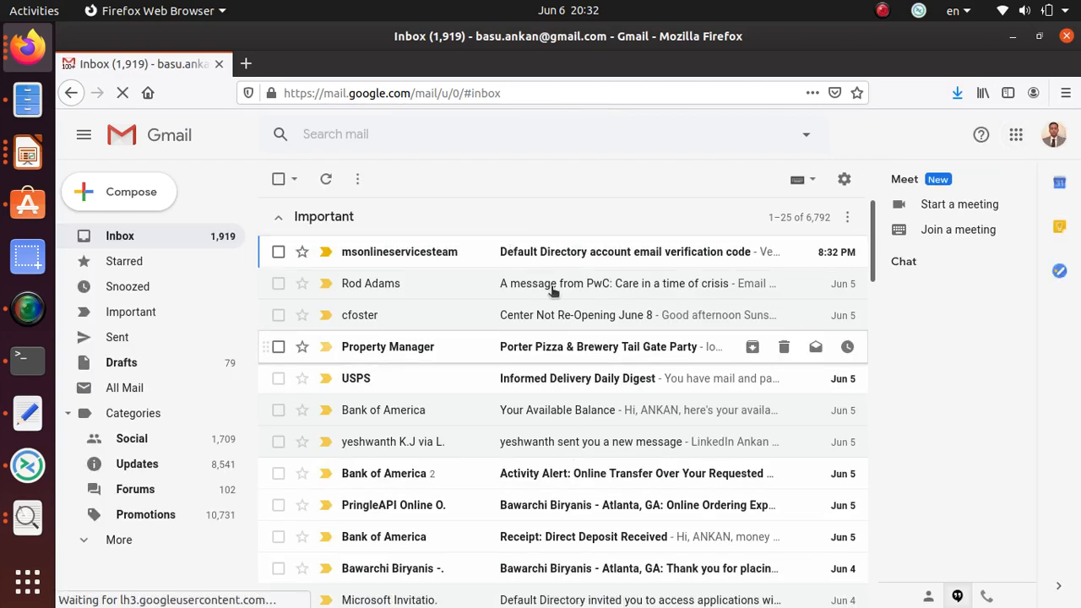
left_click(309, 265)
left_click_drag(483, 419, 439, 422)
right_click(437, 422)
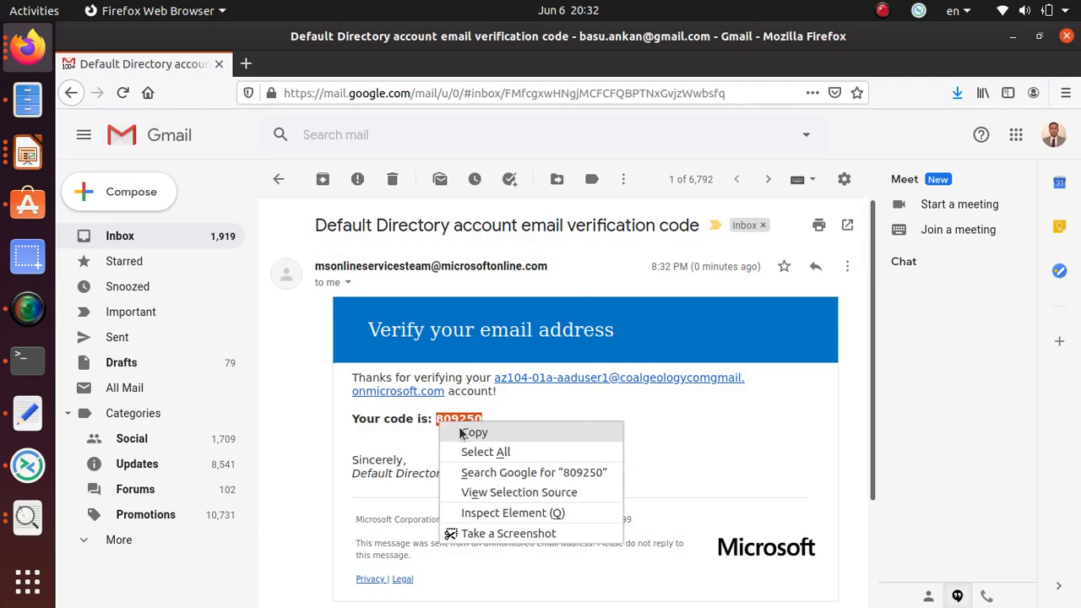
left_click(460, 434)
left_click(218, 65)
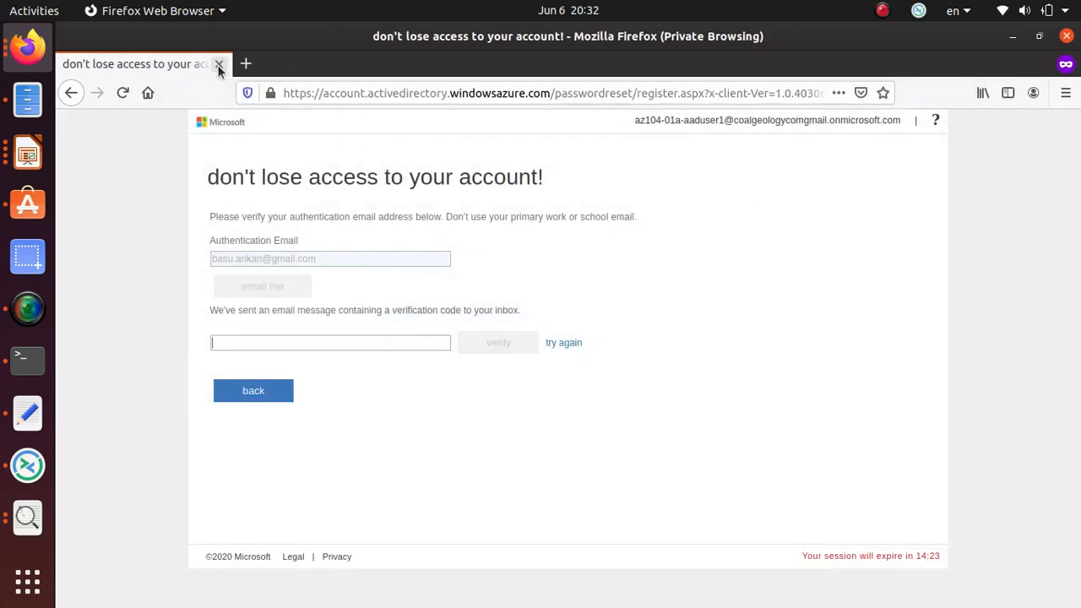
Paste the copied code to verify the authentication email.
left_click(228, 341)
key("ctrl+v")
left_click(482, 340)
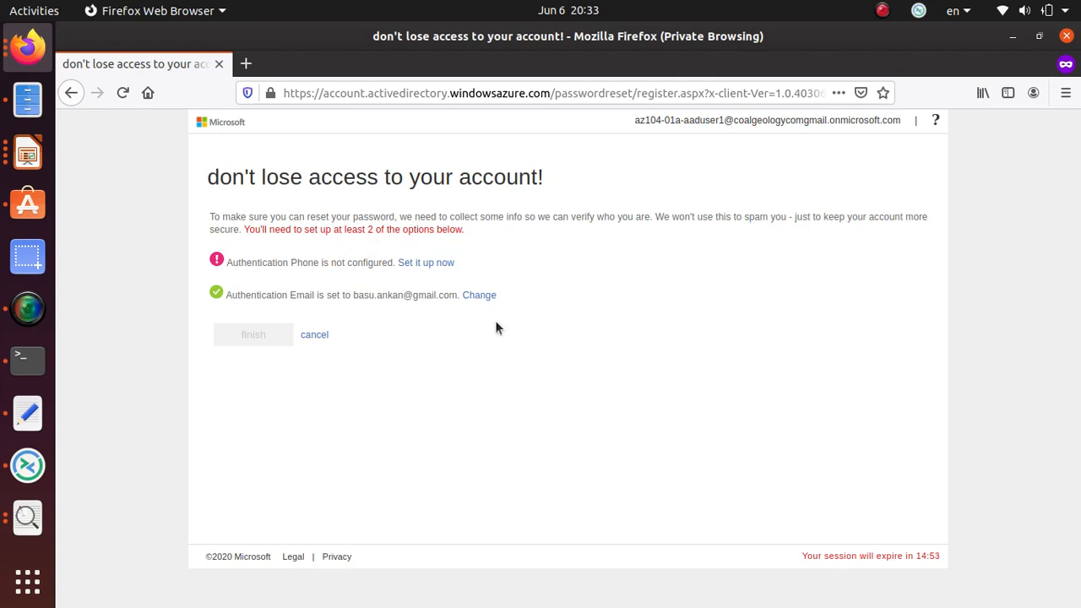
Start phone setup with United States (+1) as the country, then return to Firefox.
left_click(443, 264)
left_click(350, 260)
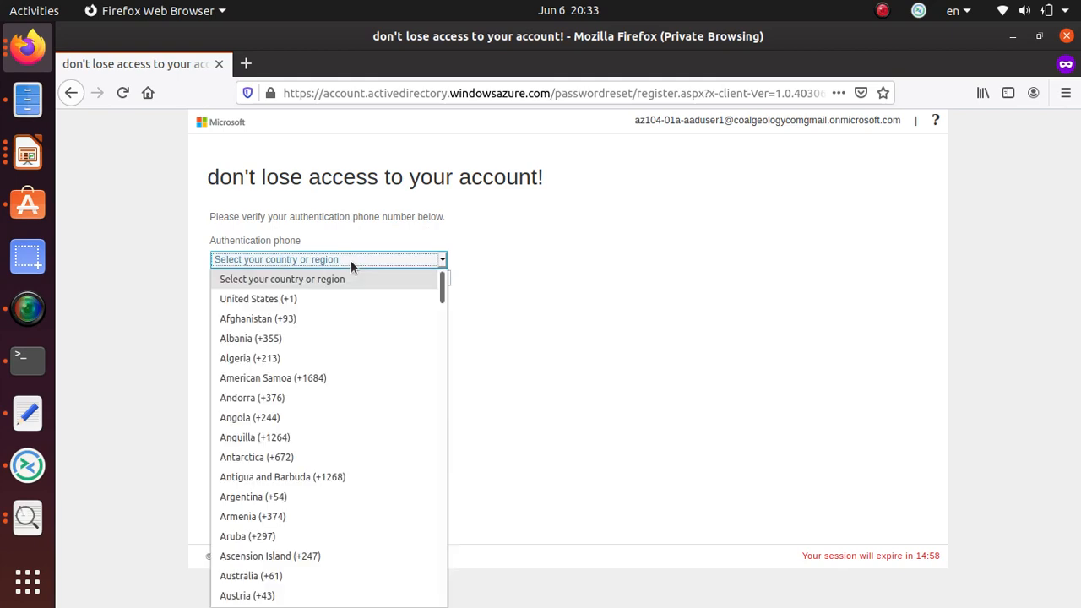
left_click(333, 299)
left_click(346, 279)
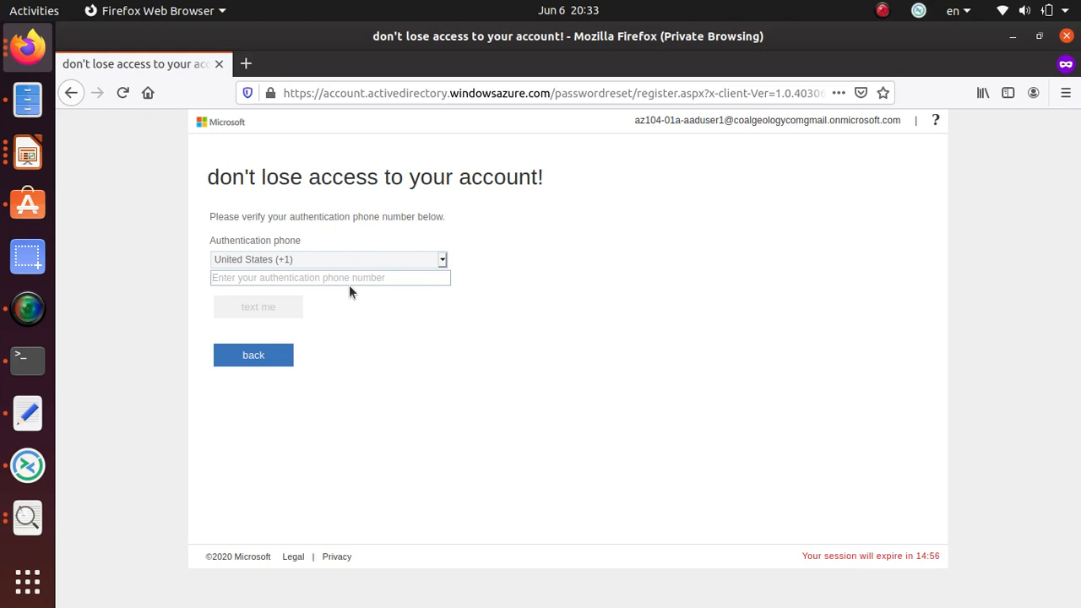
left_click(30, 310)
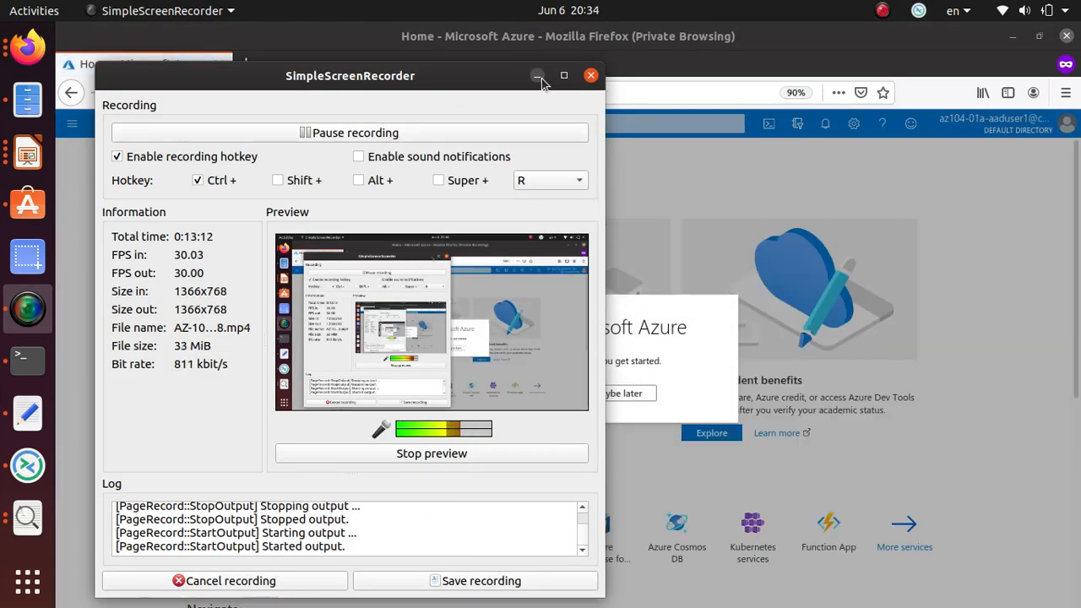
left_click(536, 76)
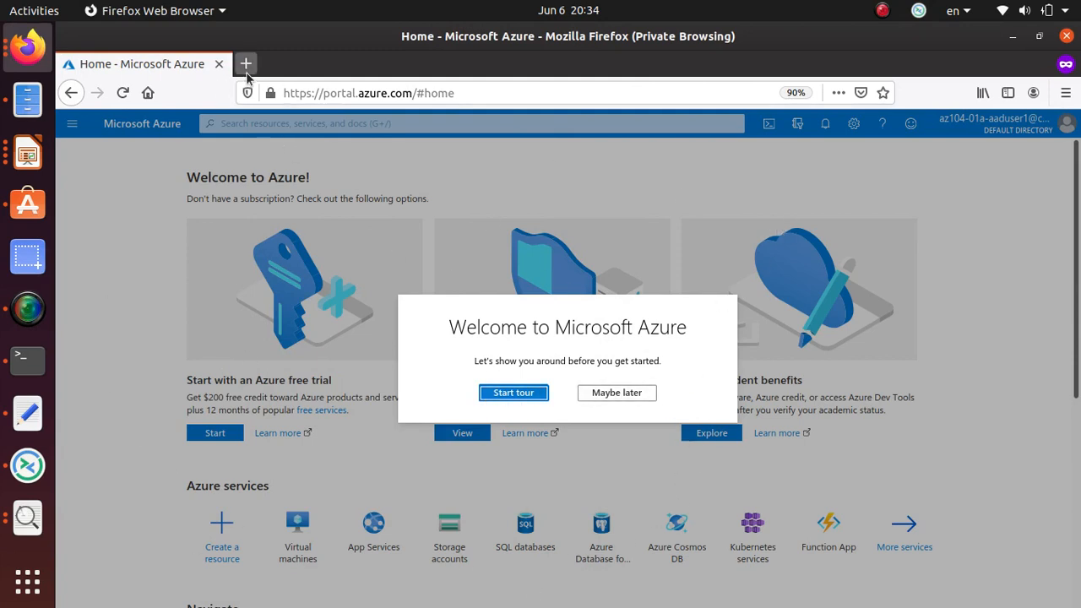
key("alt+Tab")
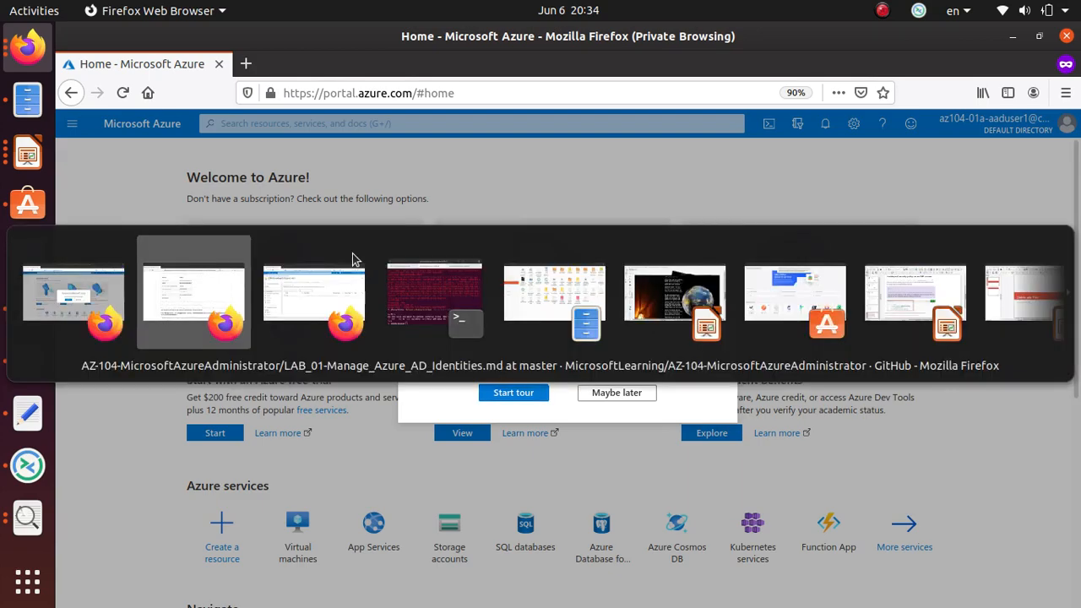
scroll(417, 384, "down", 5)
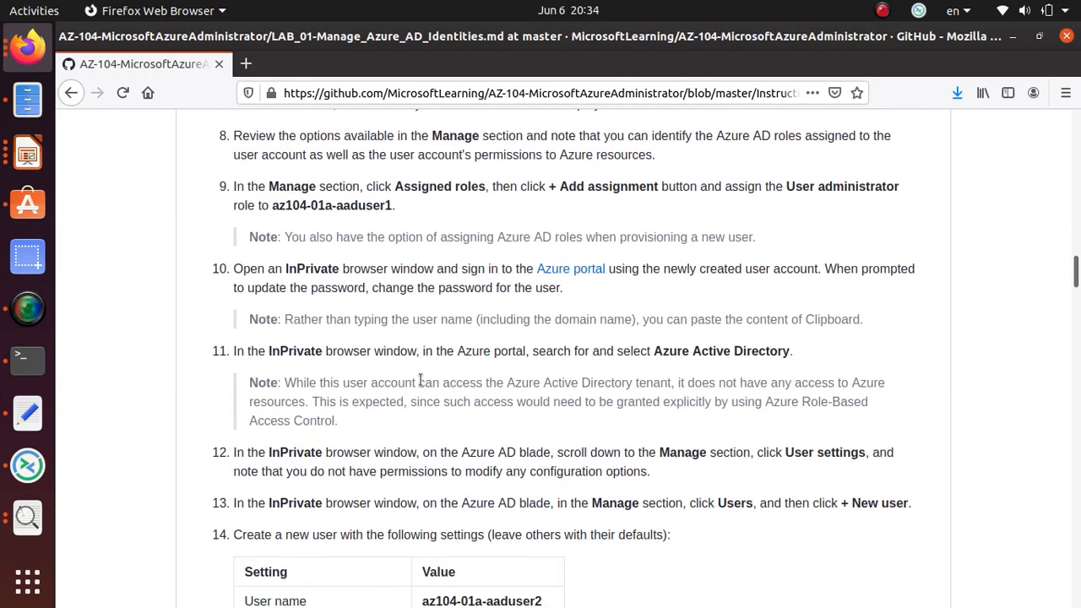
scroll(420, 380, "down", 12)
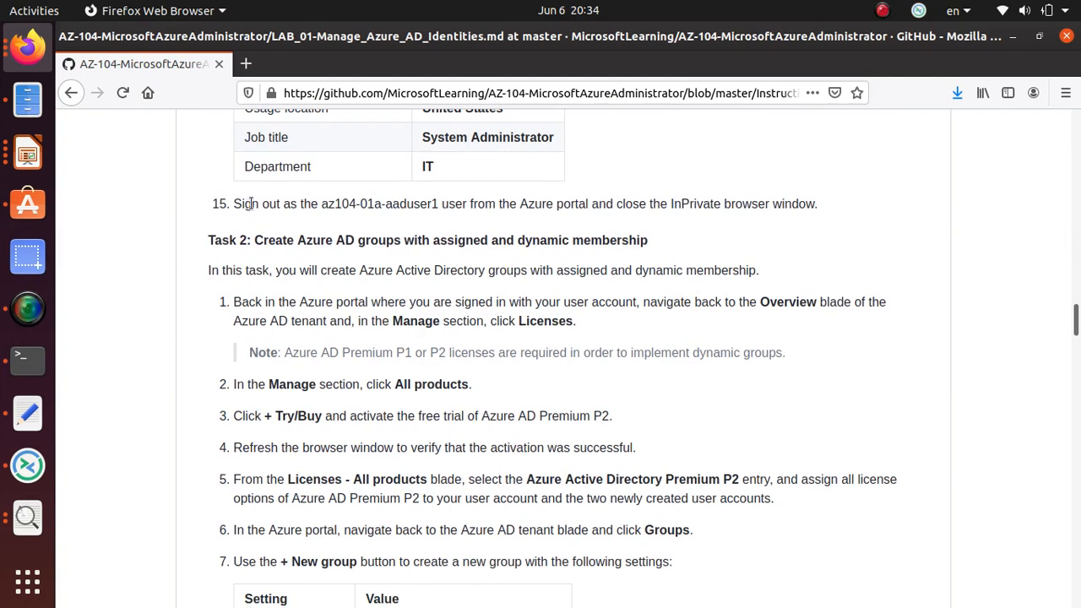
left_click_drag(217, 205, 438, 218)
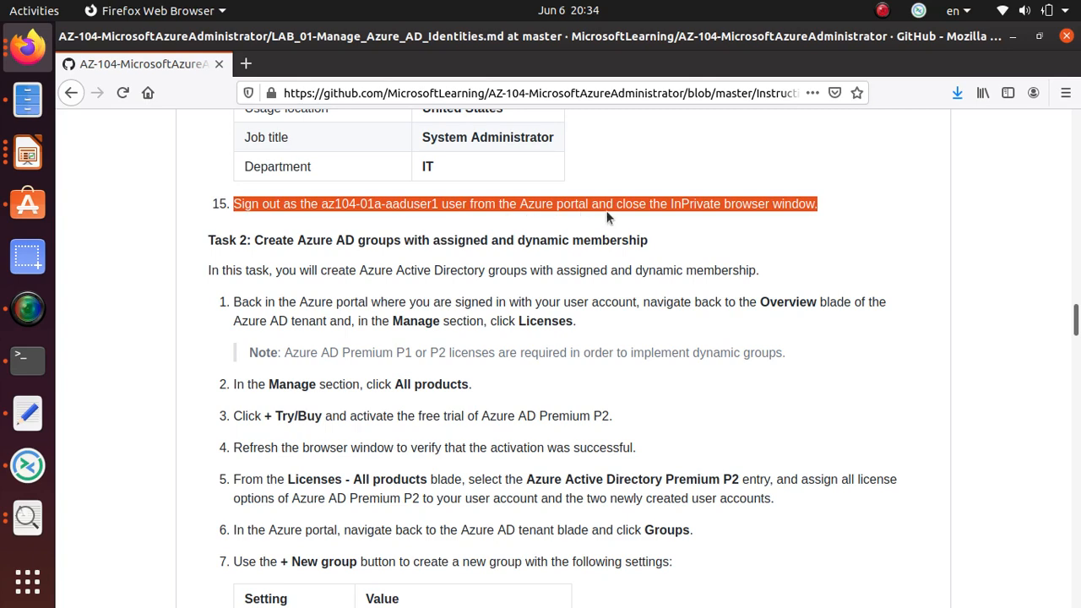
scroll(782, 217, "up", 3)
scroll(783, 217, "up", 3)
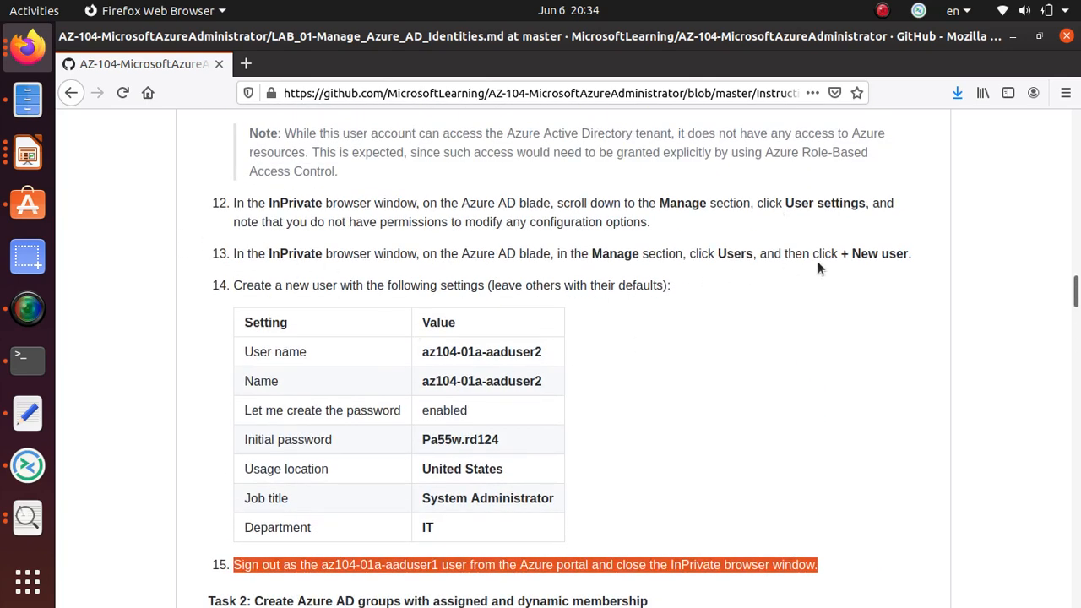
scroll(591, 414, "down", 3)
scroll(236, 435, "up", 5)
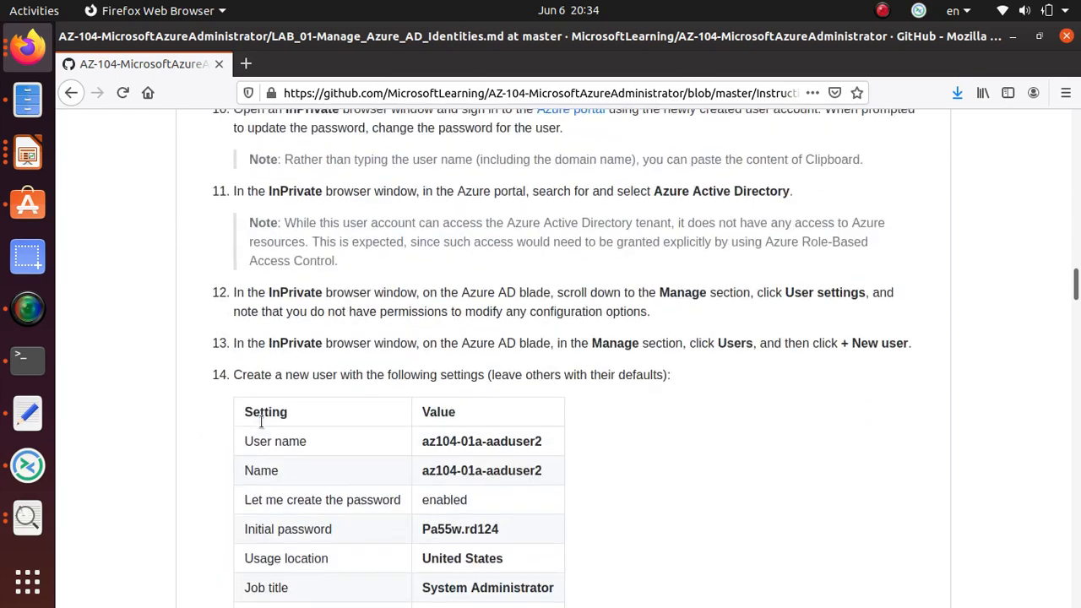
scroll(262, 422, "up", 20)
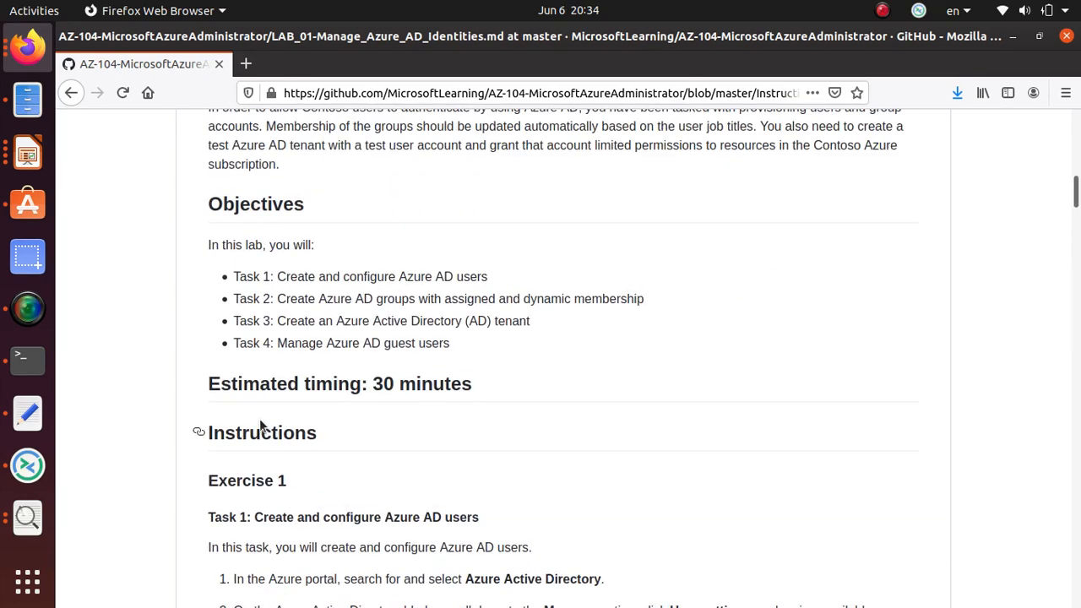
scroll(259, 426, "down", 3)
left_click_drag(247, 381, 461, 380)
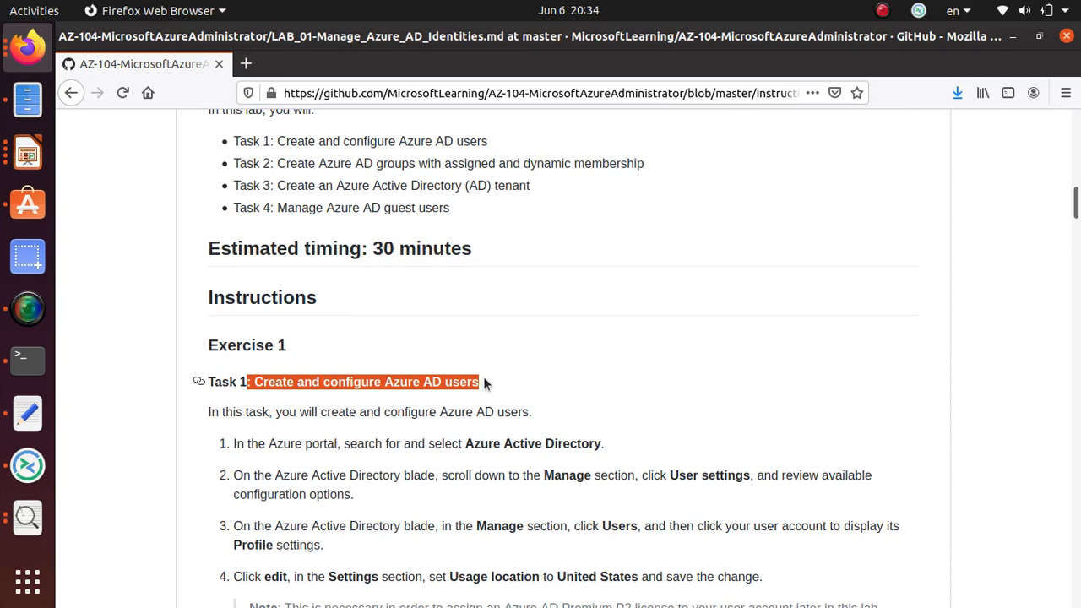
scroll(470, 418, "down", 3)
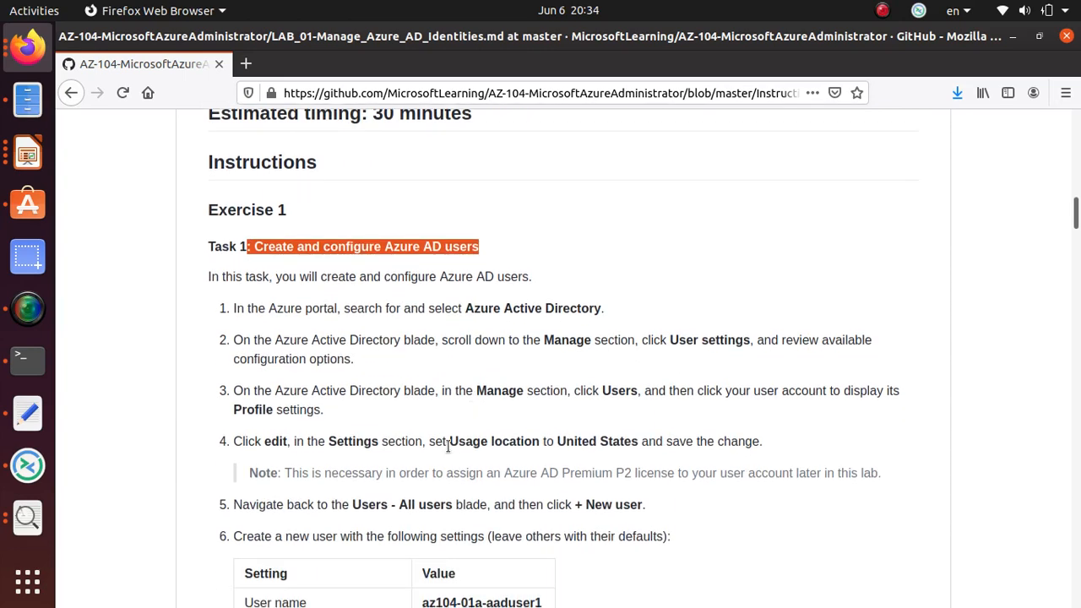
left_click_drag(450, 442, 640, 445)
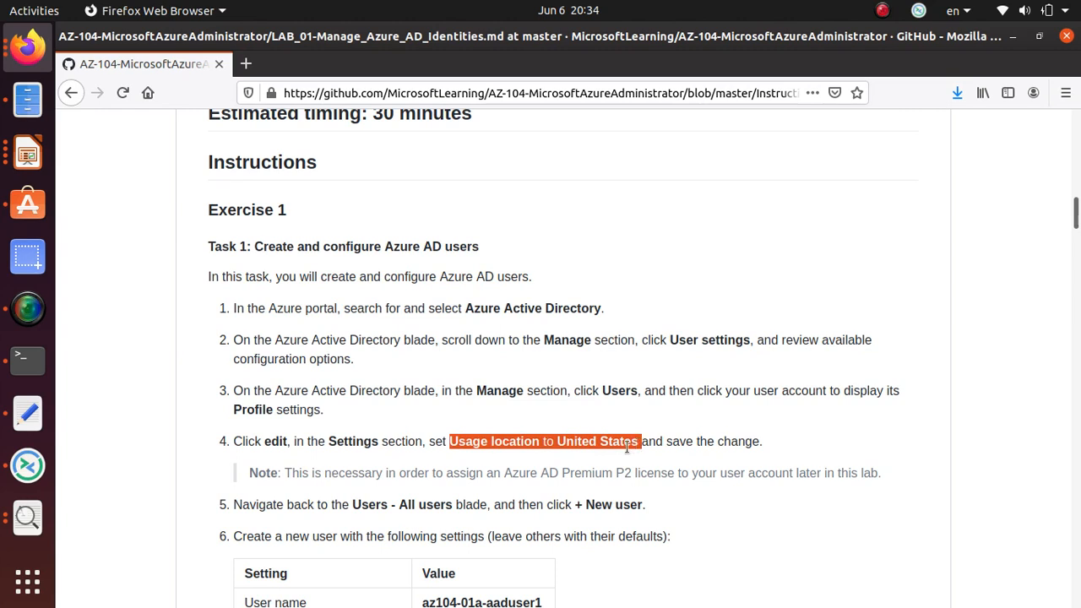
scroll(624, 449, "down", 3)
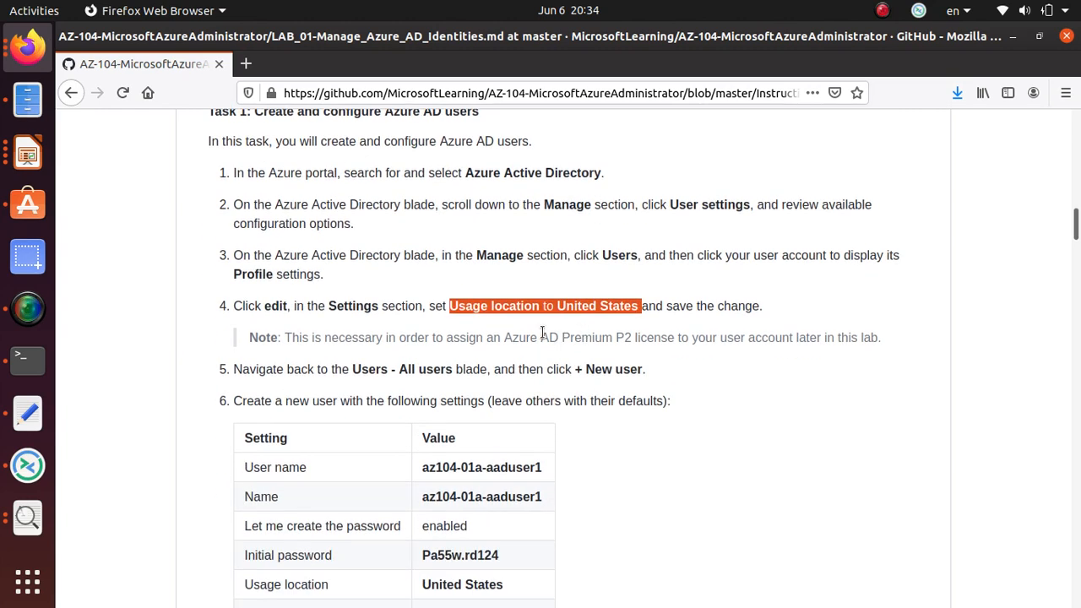
left_click_drag(541, 337, 677, 338)
scroll(650, 383, "down", 8)
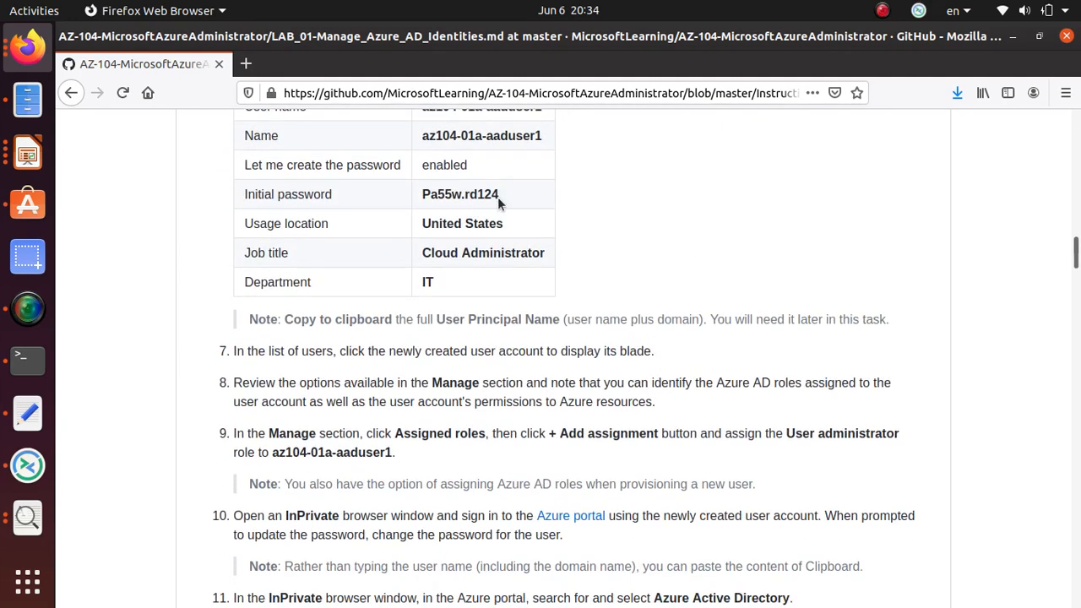
left_click_drag(500, 195, 417, 199)
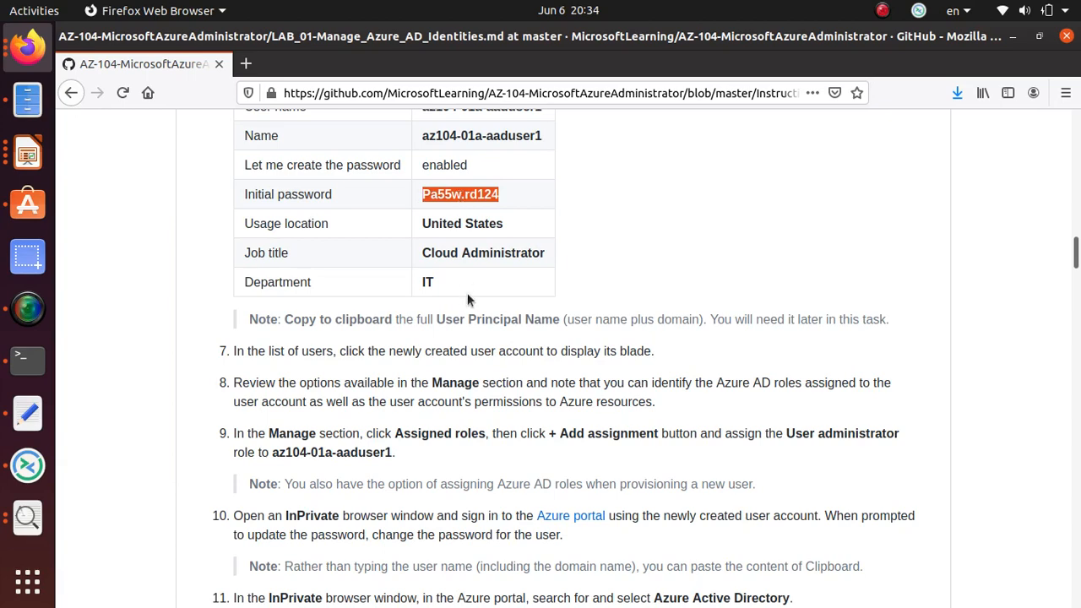
scroll(463, 313, "down", 5)
scroll(460, 319, "down", 4)
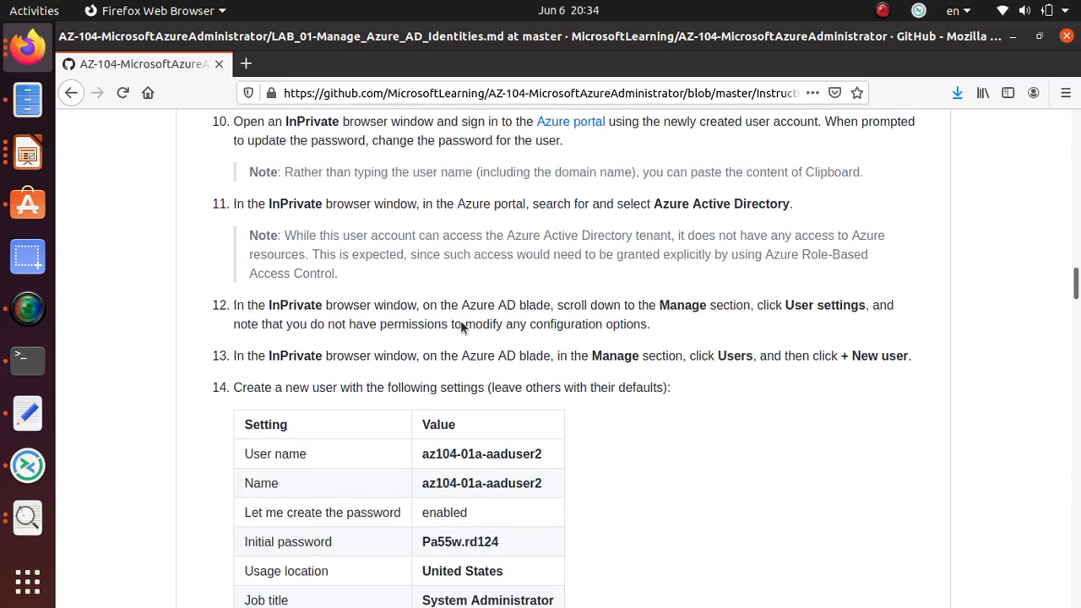
scroll(460, 320, "down", 5)
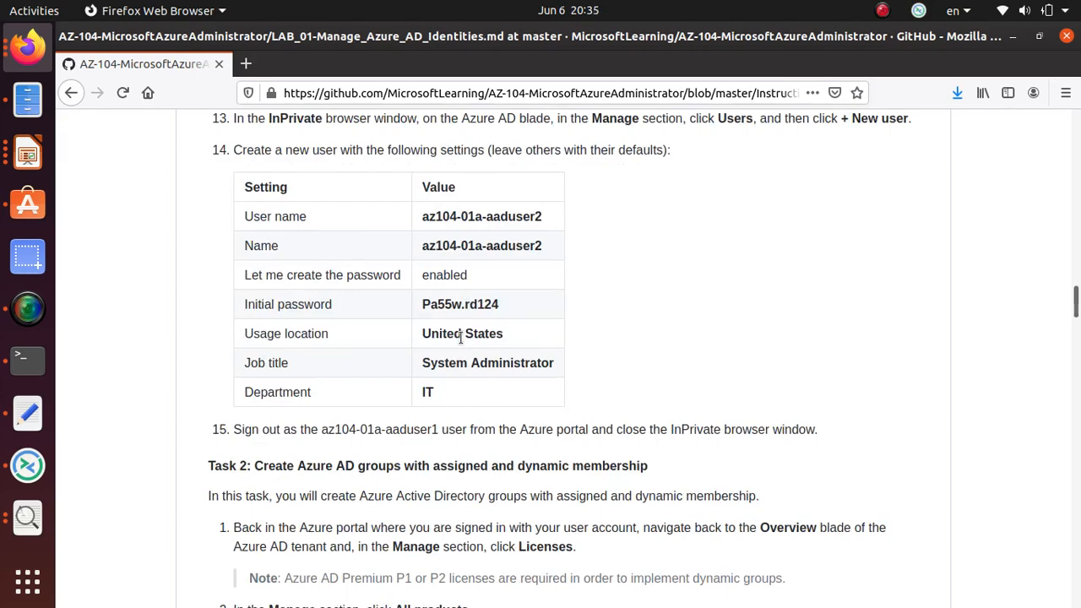
scroll(460, 338, "up", 6)
scroll(460, 338, "down", 1)
scroll(460, 338, "up", 5)
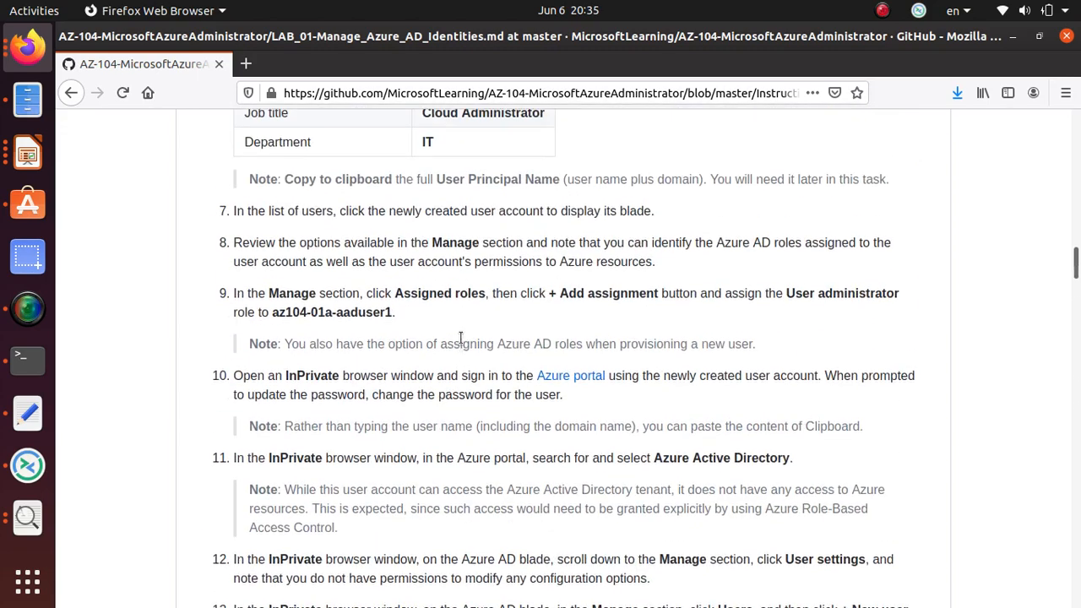
scroll(461, 338, "down", 3)
scroll(458, 335, "up", 6)
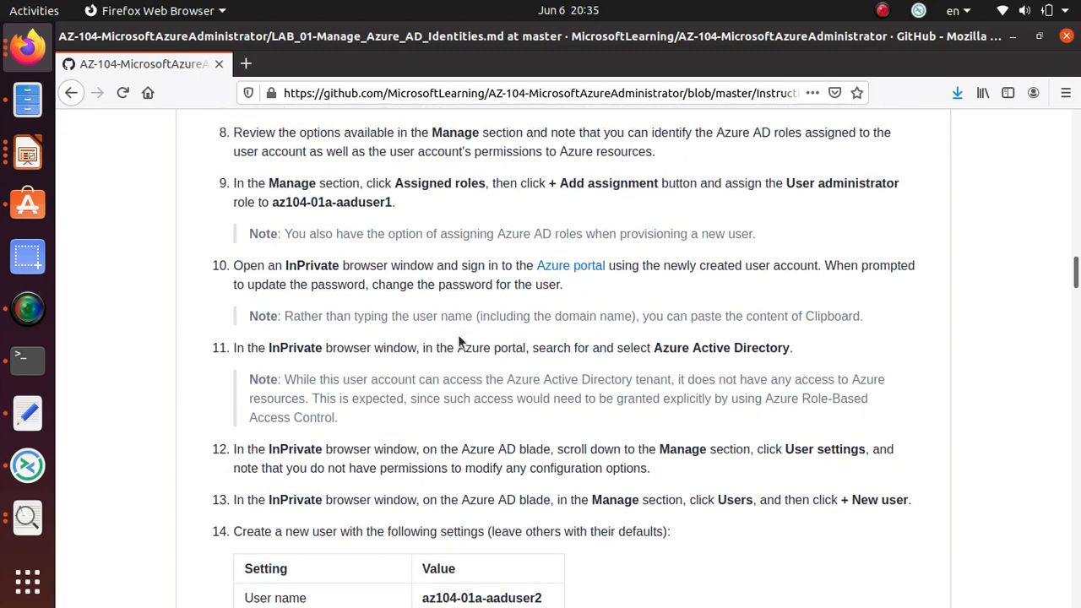
scroll(458, 340, "down", 4)
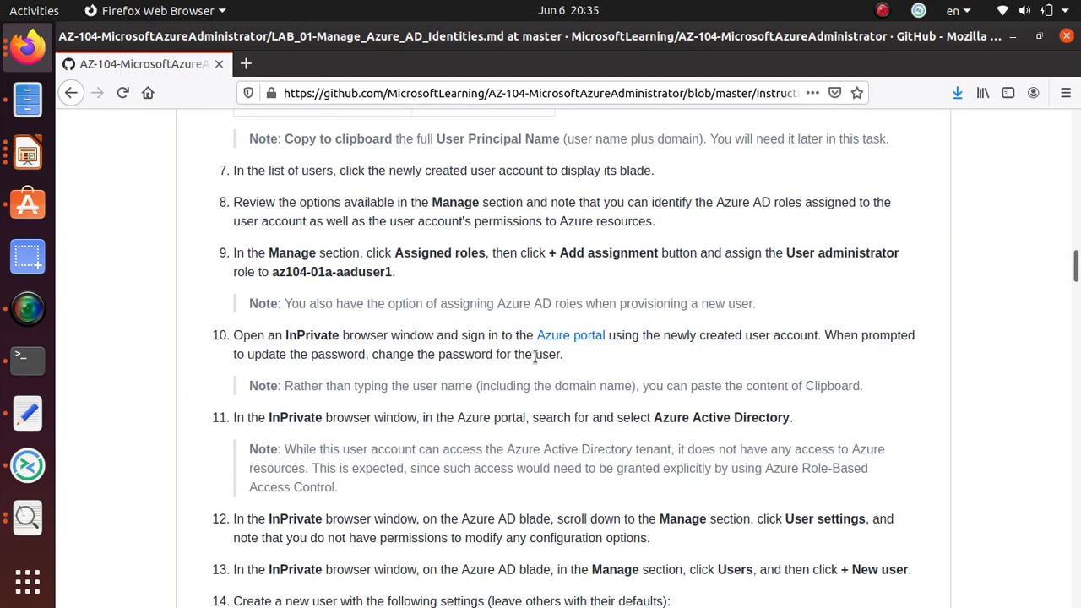
scroll(536, 355, "down", 3)
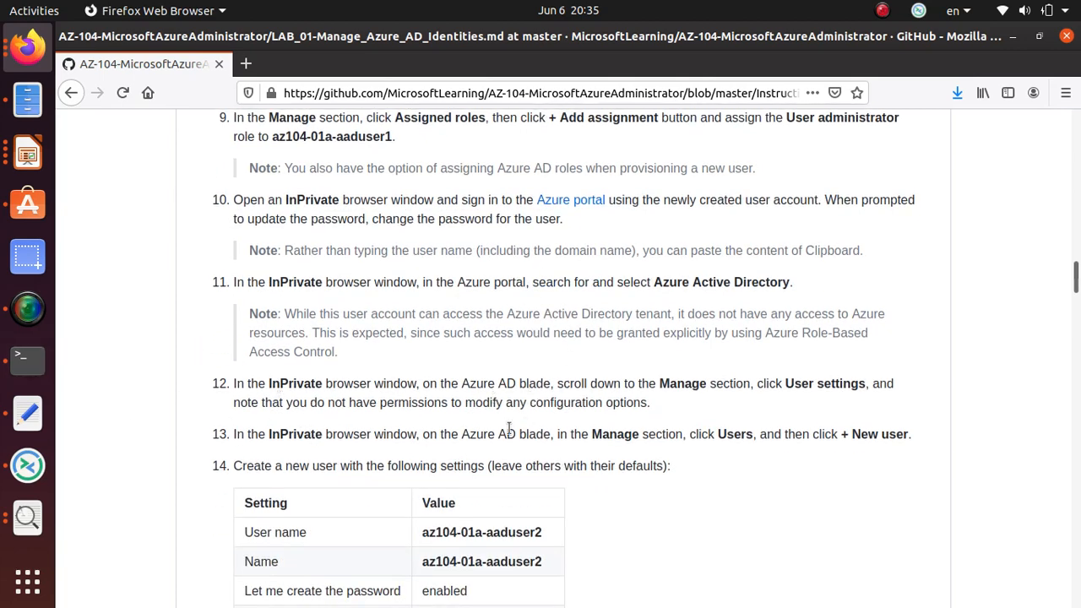
scroll(510, 428, "down", 1)
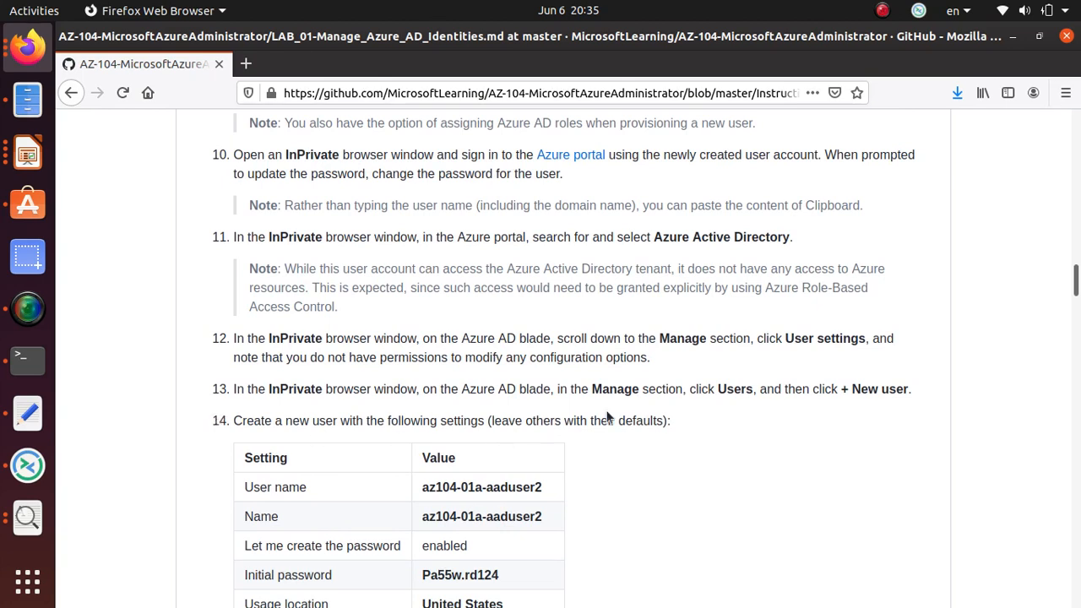
triple_click(499, 486)
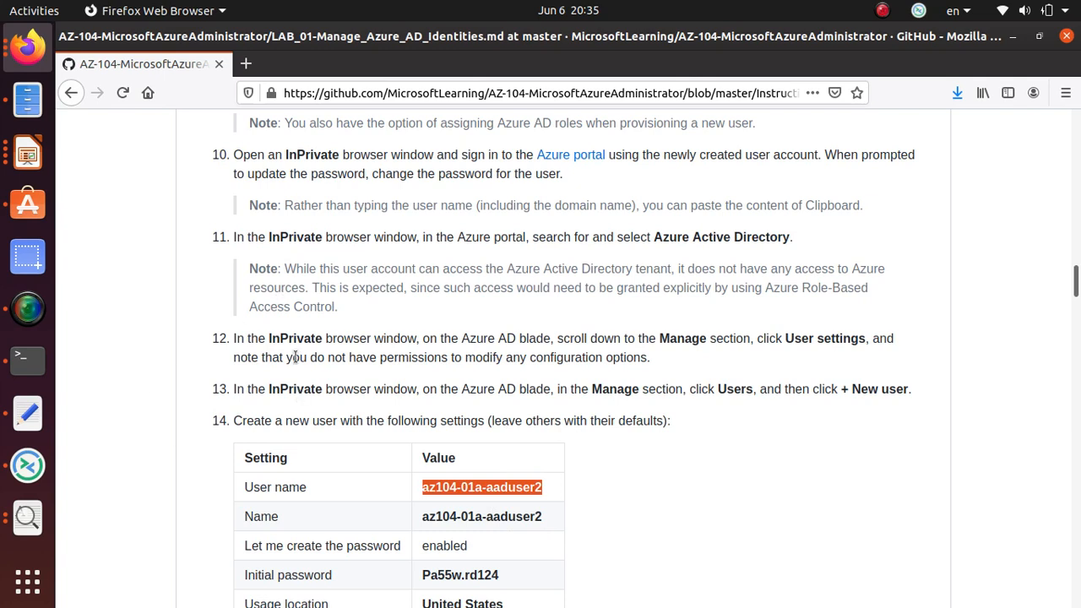
left_click_drag(285, 269, 339, 307)
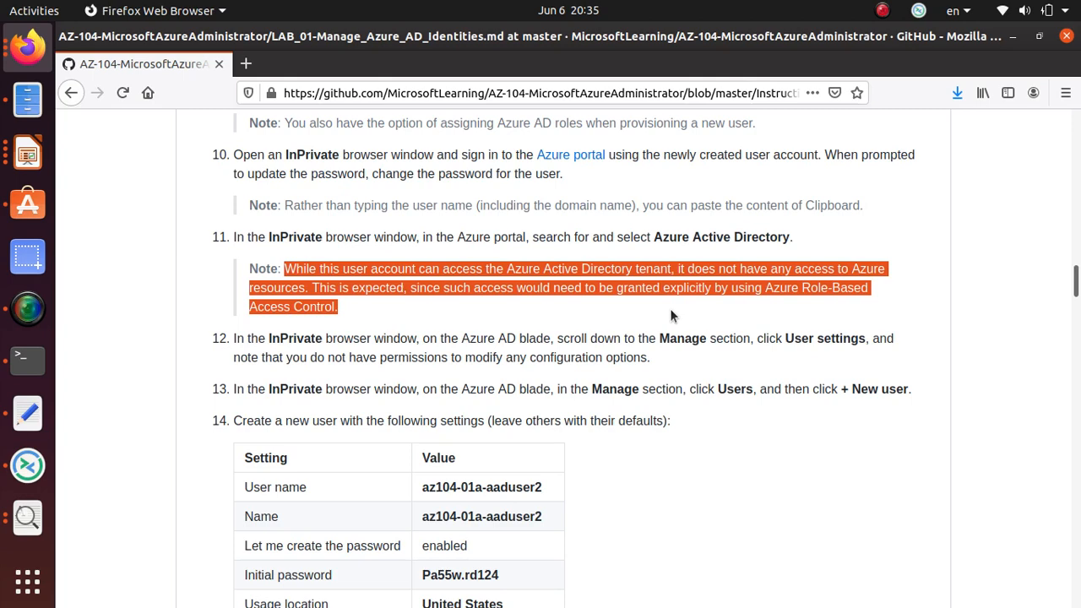
Switch to the private Azure portal window and dismiss the welcome tour.
key("alt+Tab")
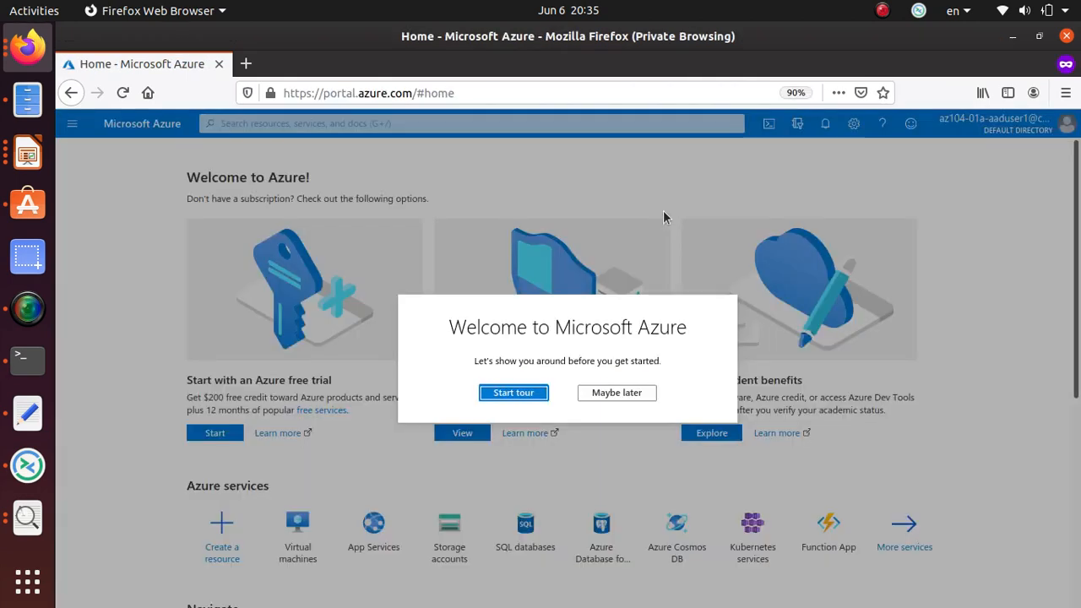
left_click(501, 397)
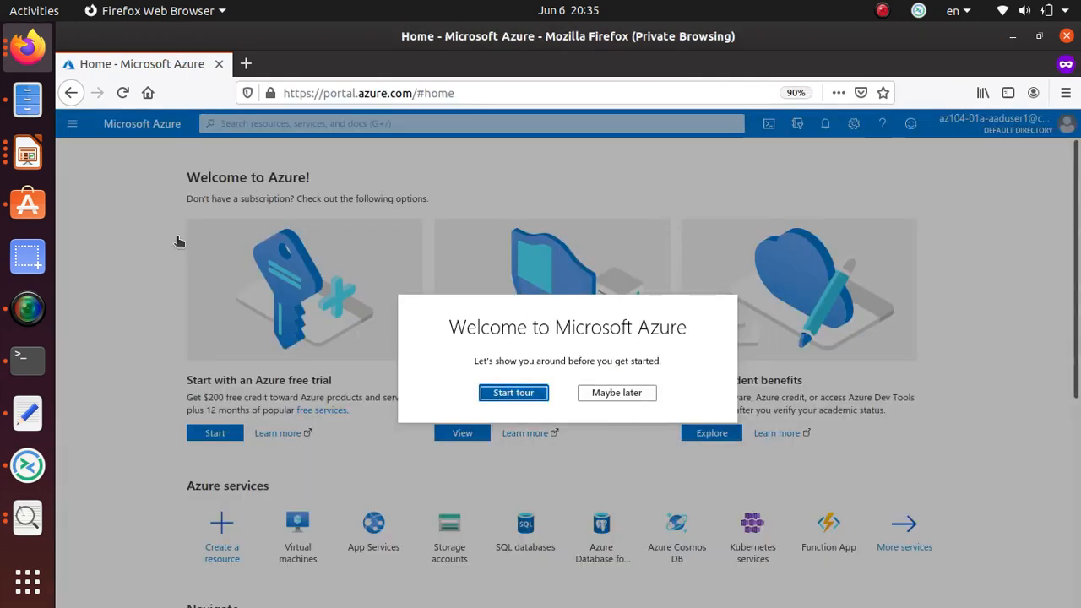
left_click(423, 142)
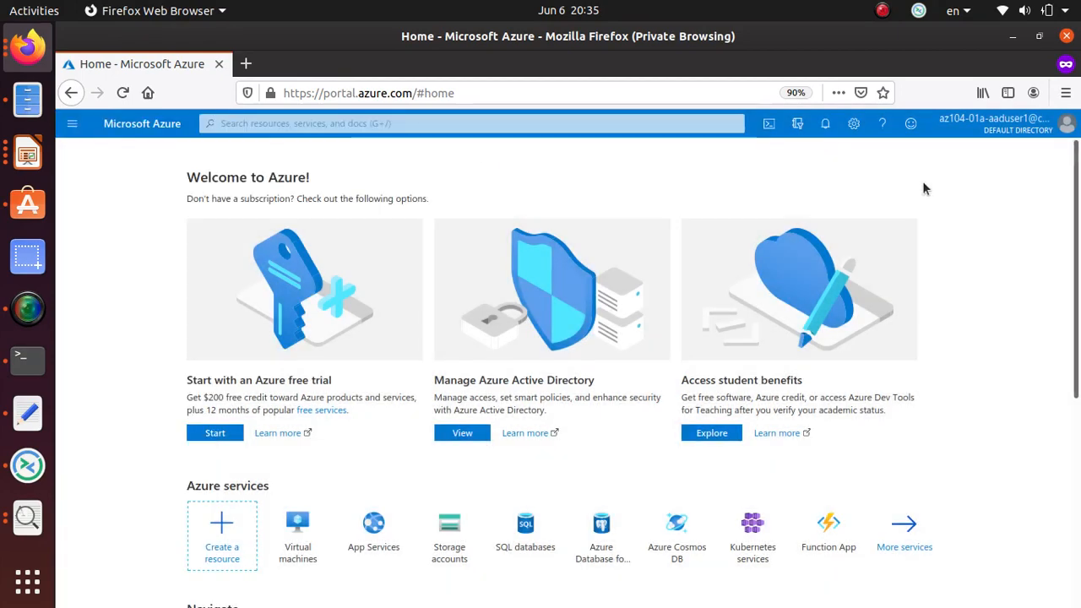
left_click(1001, 124)
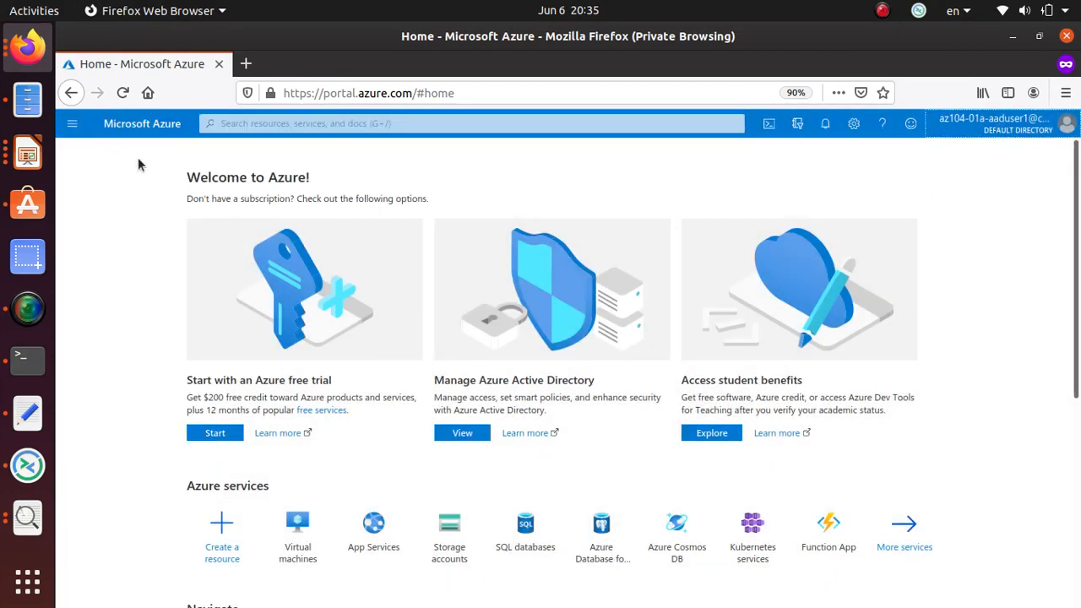
Search 'subs' and open the Subscriptions page.
left_click(278, 125)
type("subs")
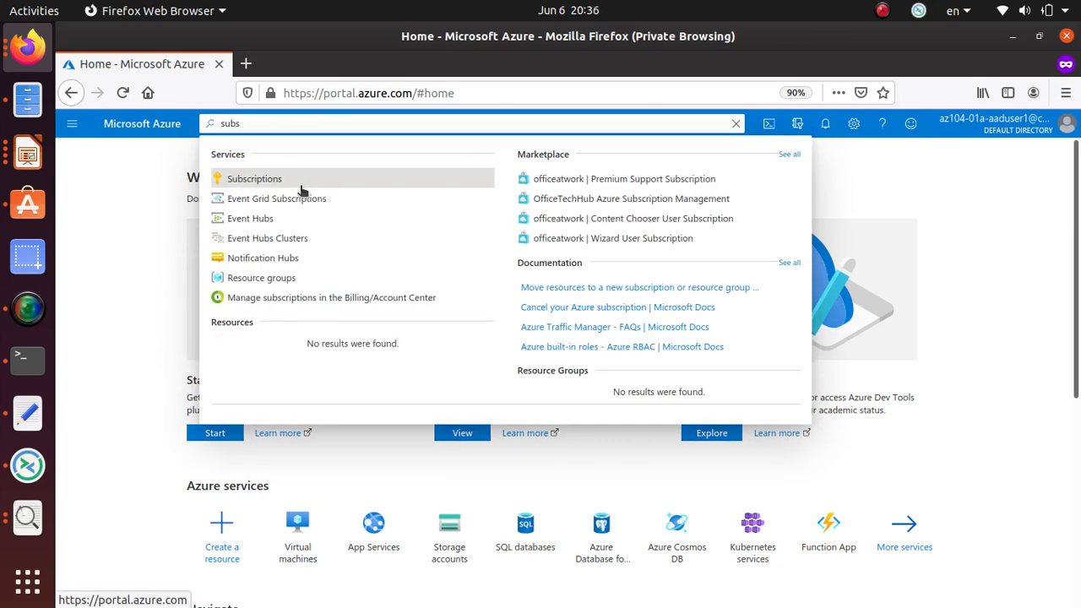
left_click(300, 185)
left_click(309, 178)
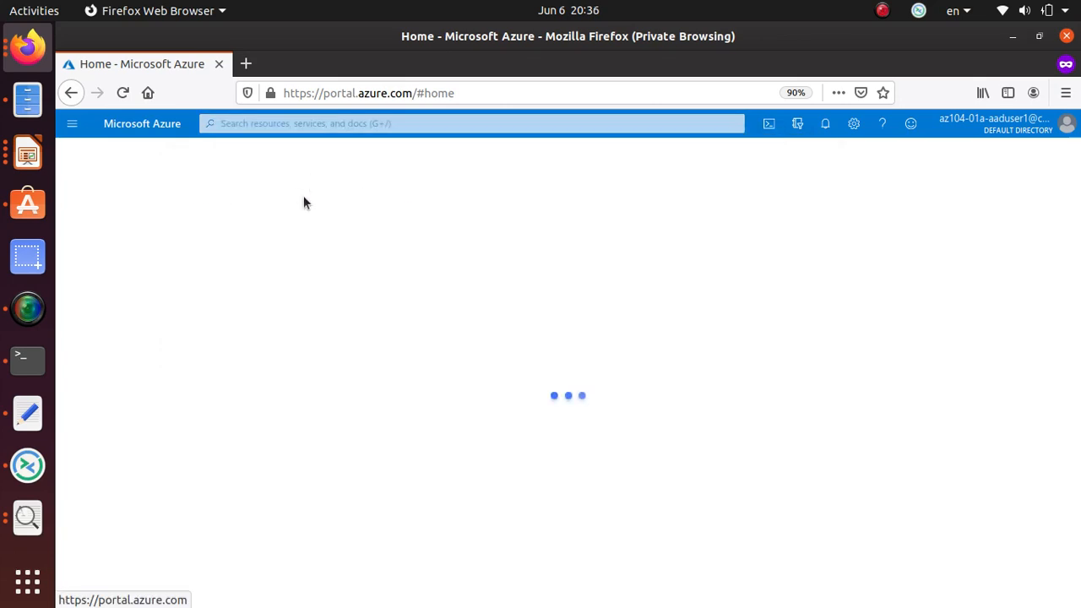
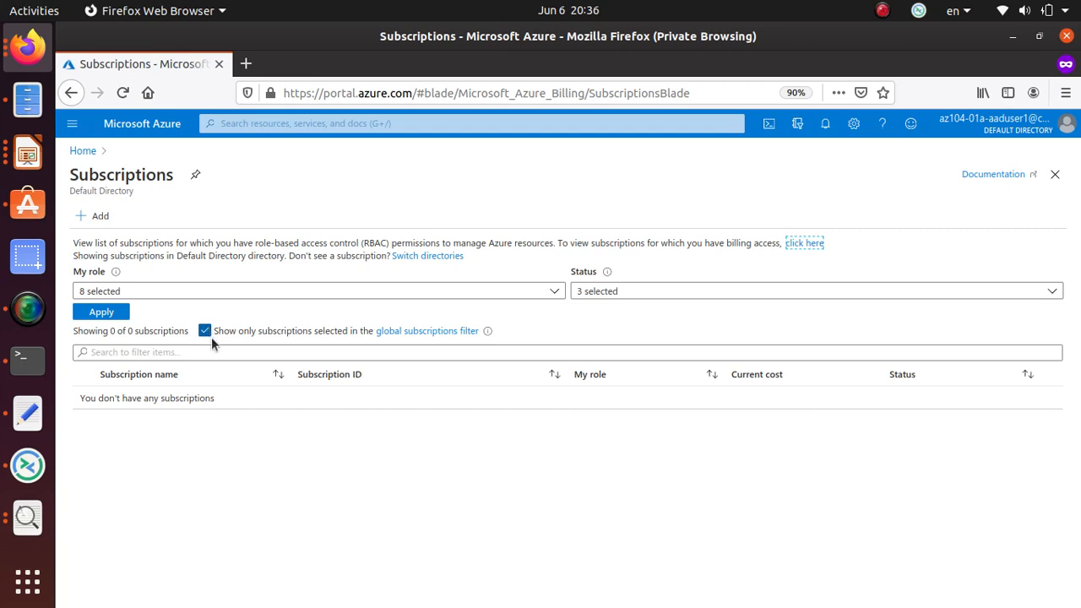
Highlight the step 12 note in the lab instructions, then return to the Azure home page.
key("alt+Tab")
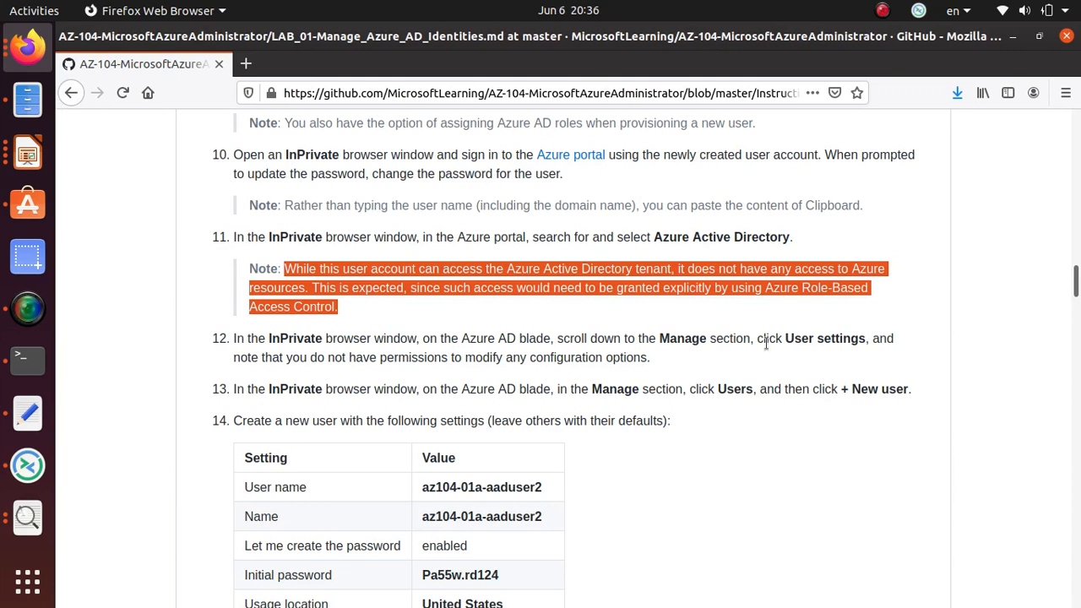
left_click_drag(377, 357, 650, 365)
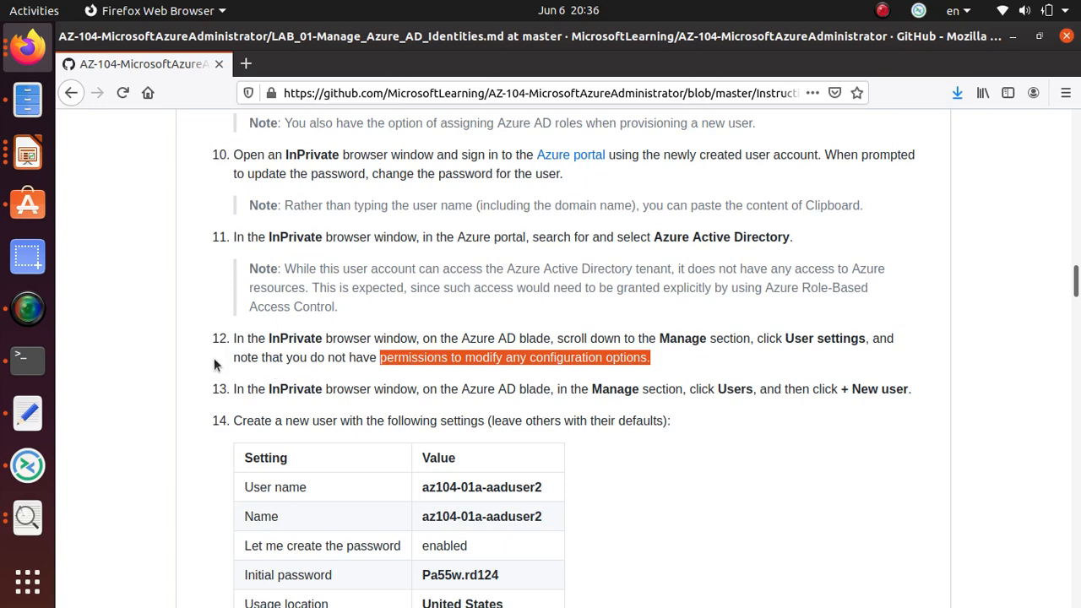
key("alt+Tab")
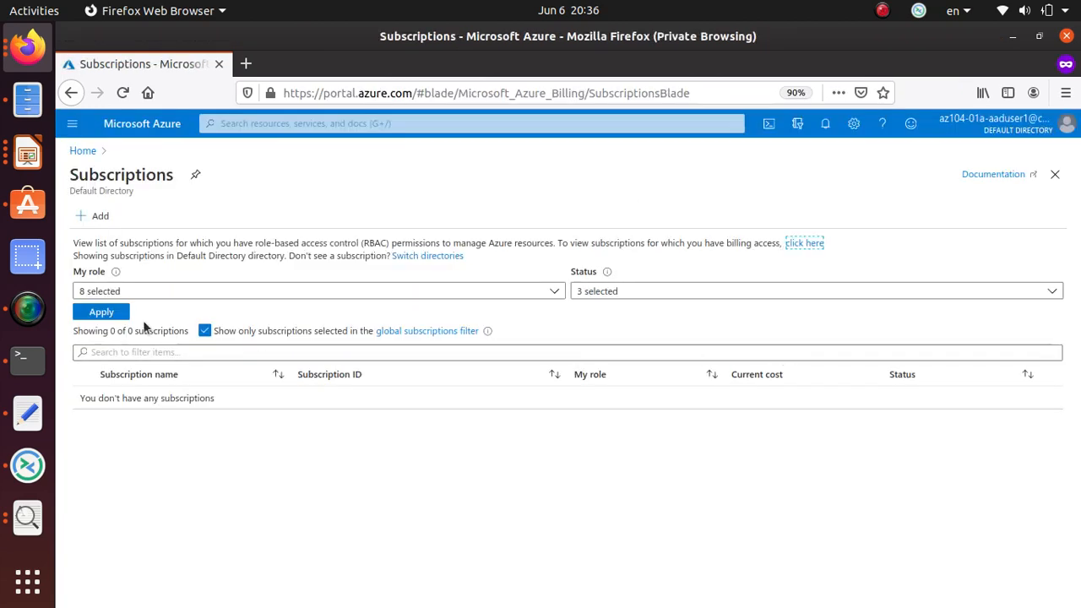
left_click(82, 151)
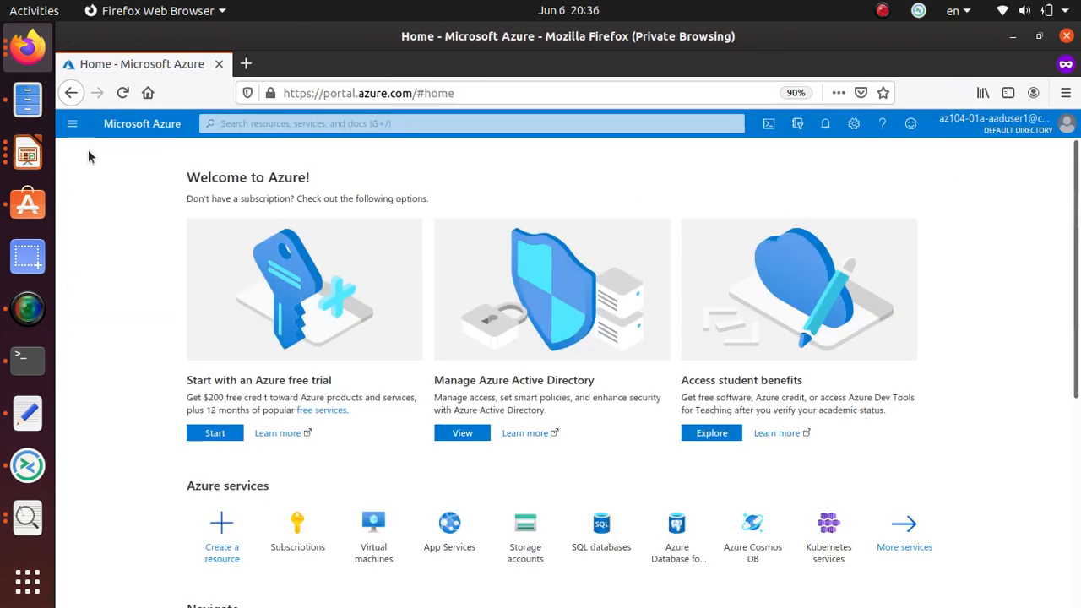
Search 'active', open Azure Active Directory, and show its Users list.
left_click(318, 123)
type("a")
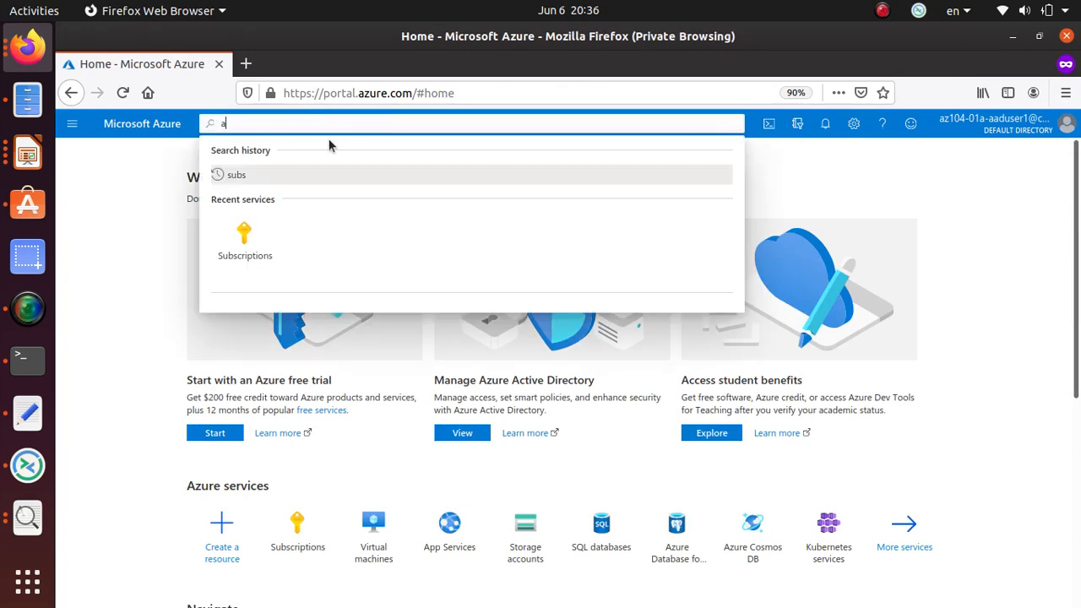
type("ctive")
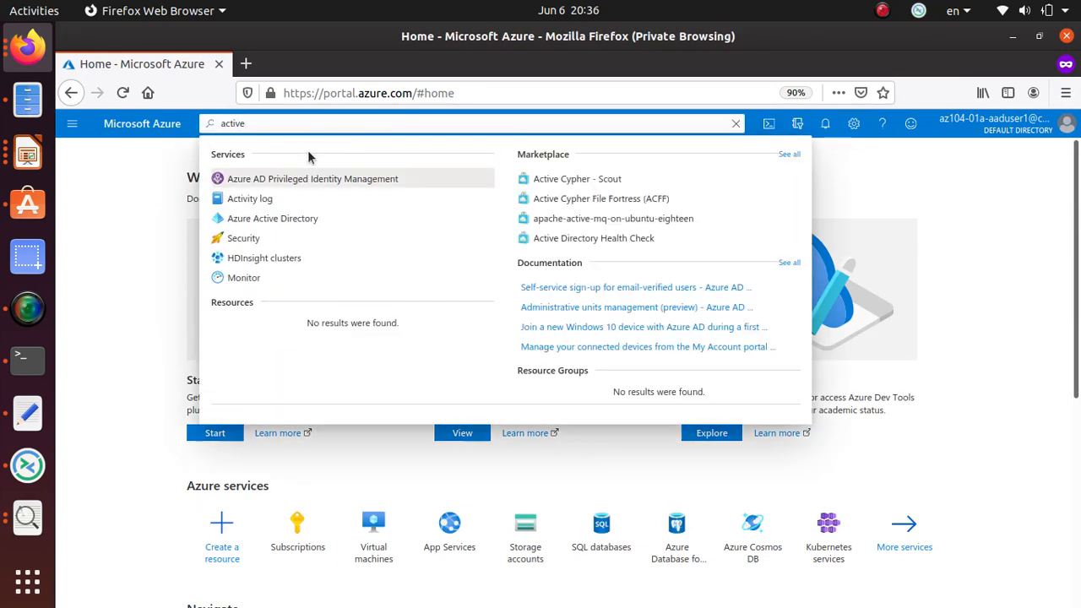
left_click(282, 216)
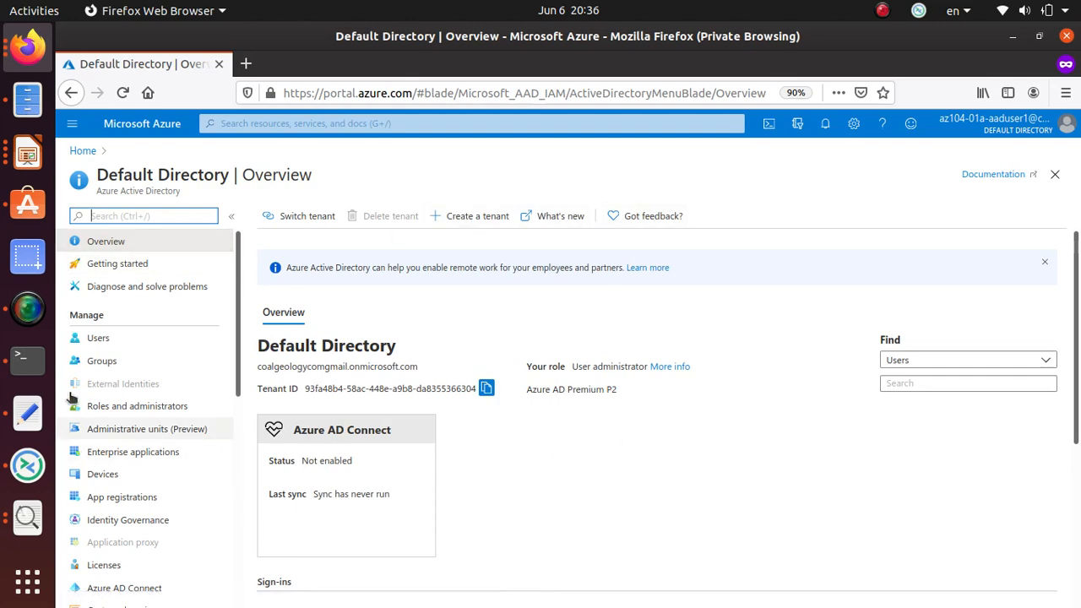
left_click(115, 342)
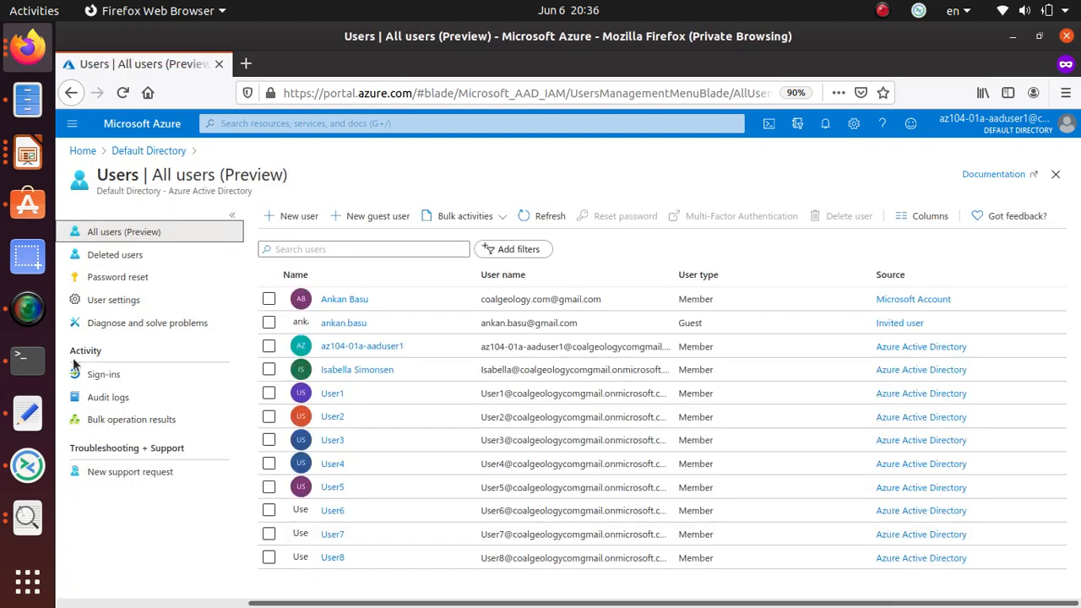
Open az104-01a-aaduser1's profile and view its assigned roles.
left_click(368, 347)
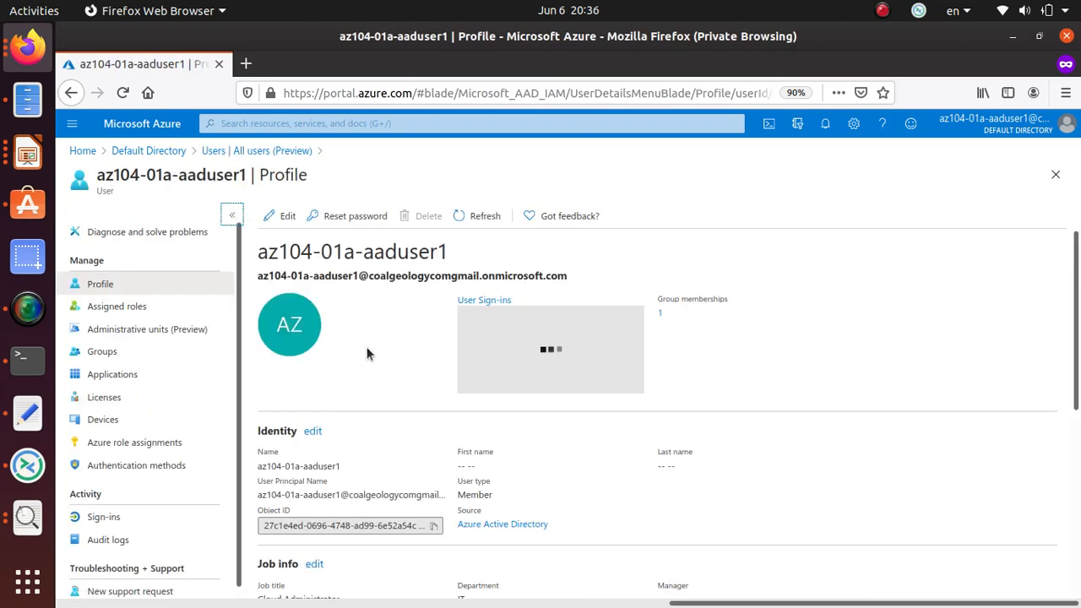
scroll(367, 353, "down", 7)
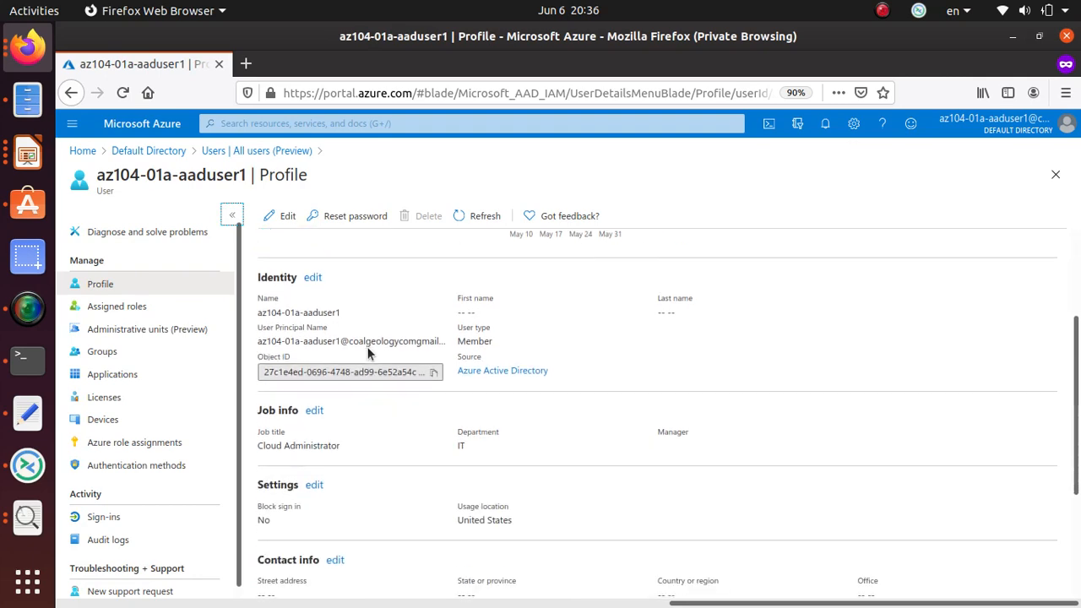
scroll(368, 353, "up", 7)
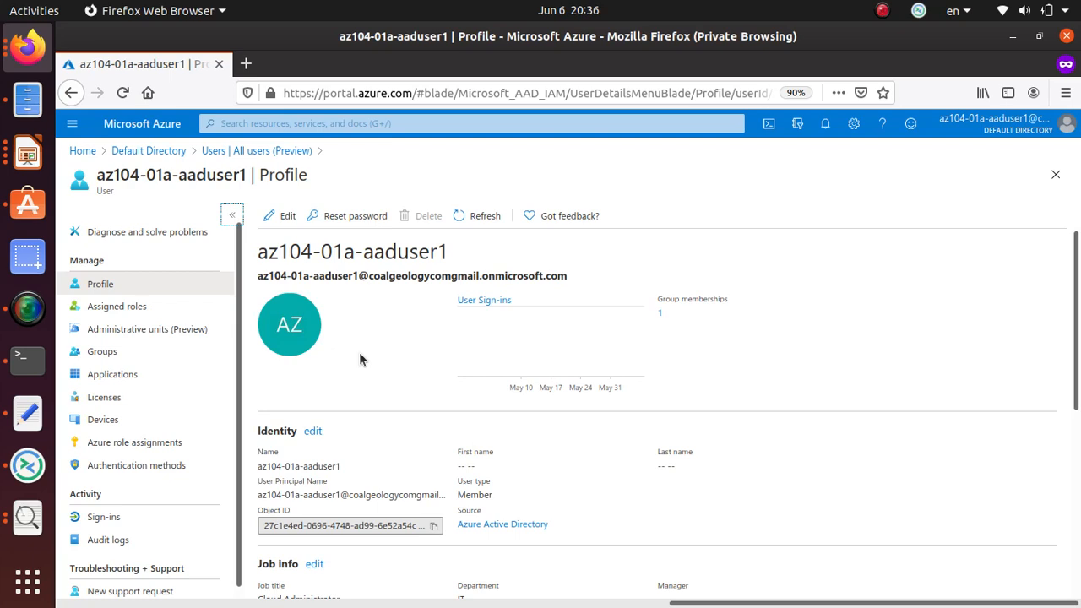
left_click(114, 309)
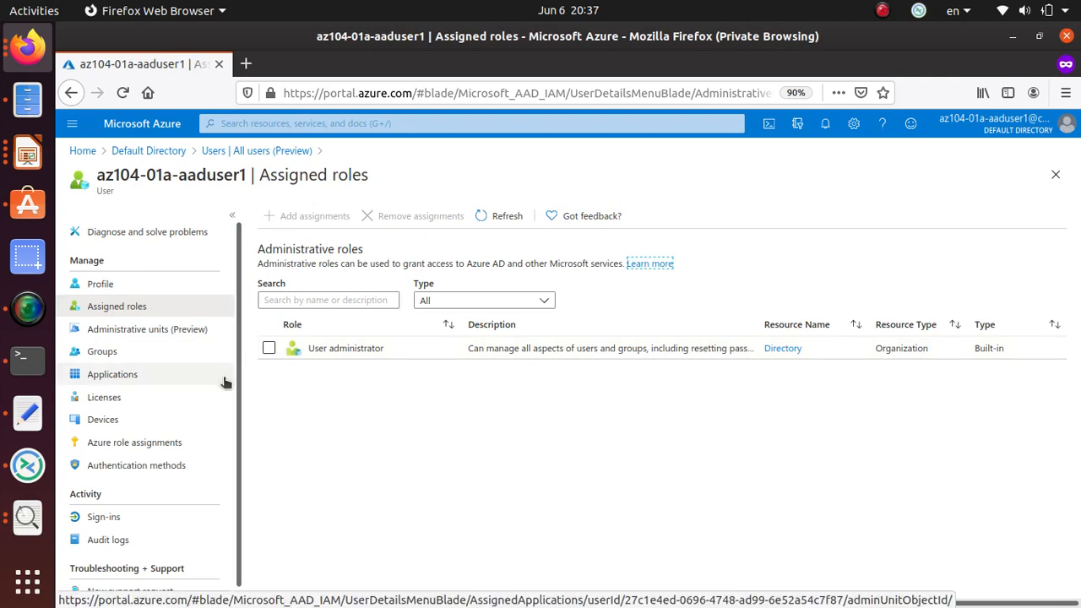
Check the lab notes, then open the user's Licenses and the license assignment page.
key("alt+Tab")
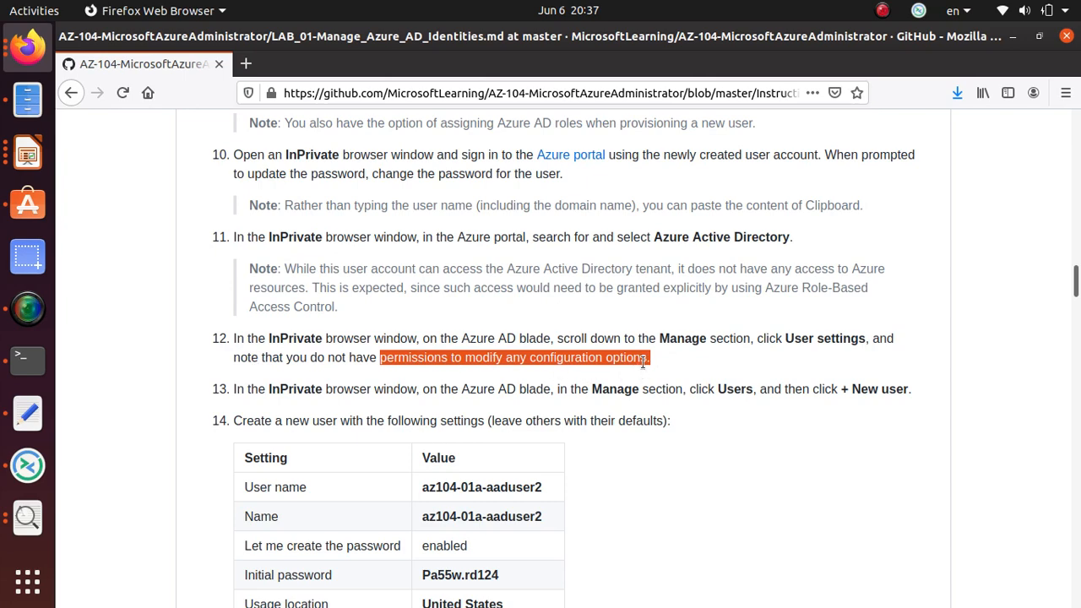
key("alt+Tab")
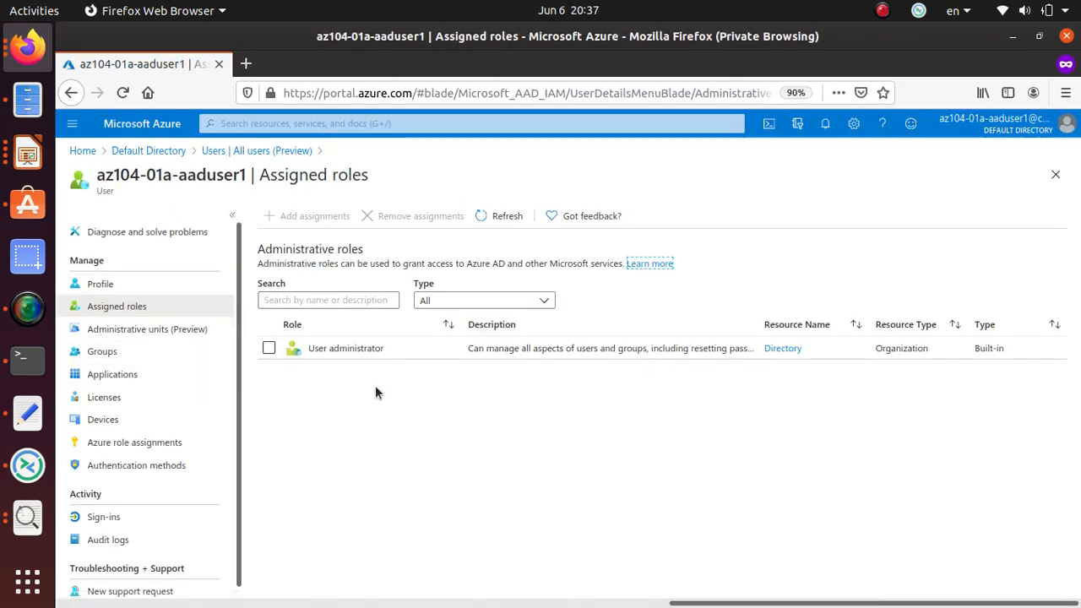
left_click(114, 397)
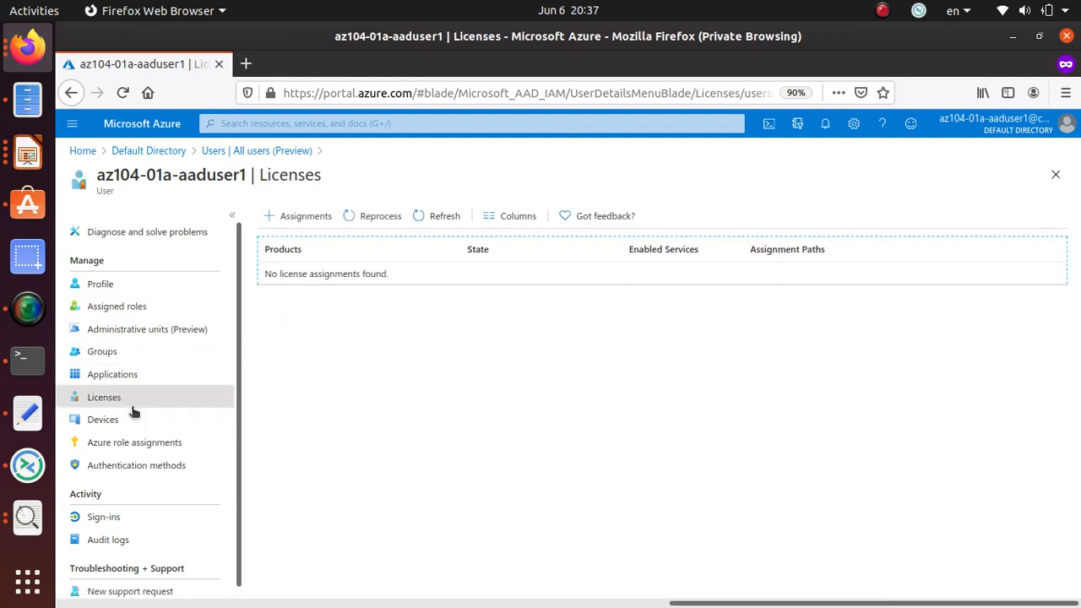
left_click(309, 218)
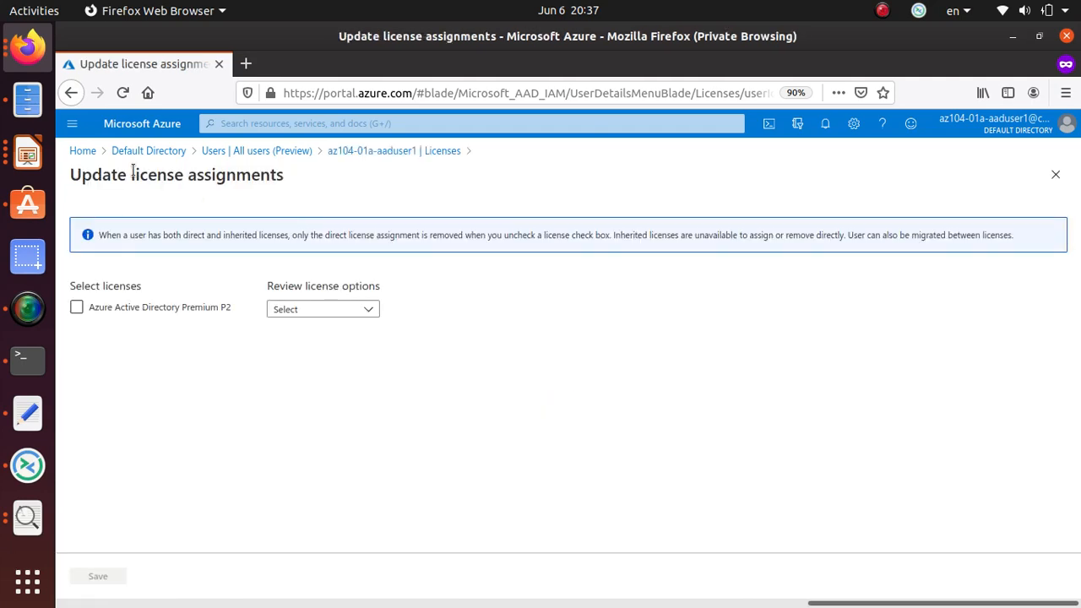
Return to the Assigned roles page and copy the user name az104-01a-aaduser2 from the lab.
left_click(71, 93)
key("alt+Tab")
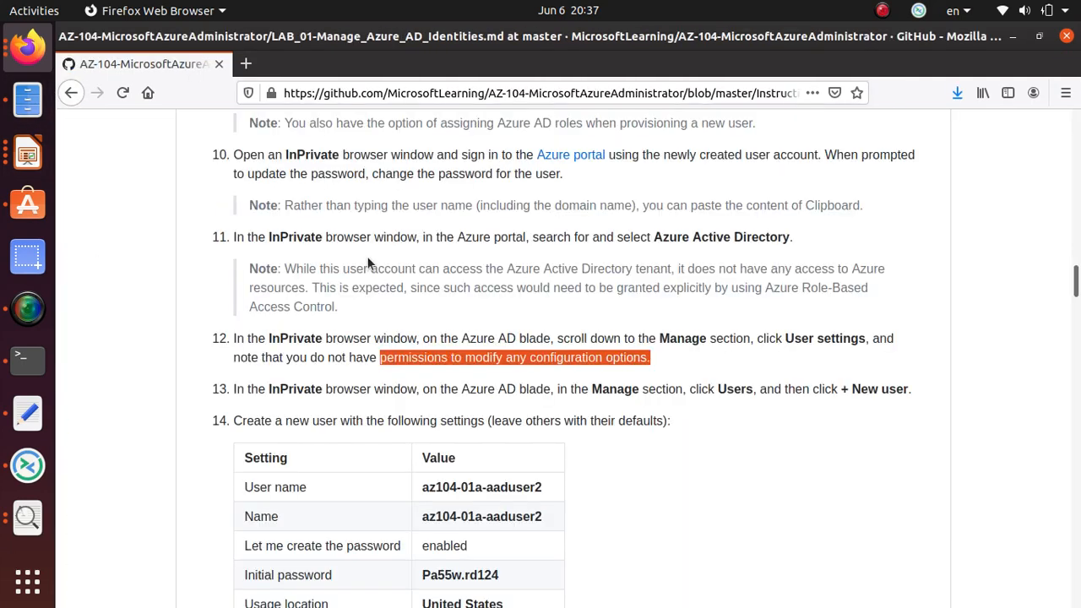
scroll(437, 368, "down", 3)
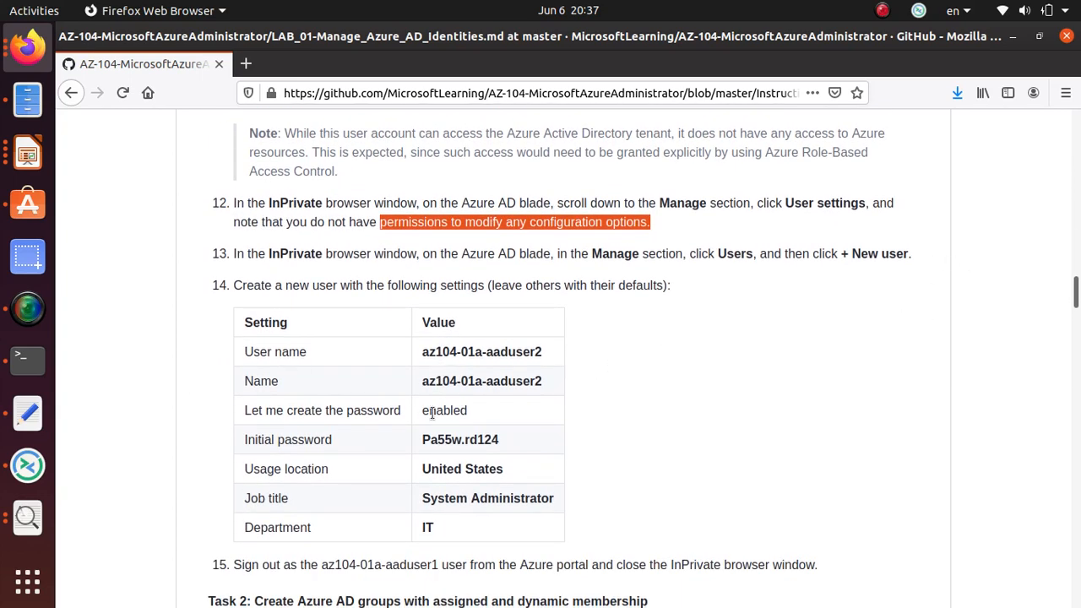
triple_click(492, 351)
right_click(492, 351)
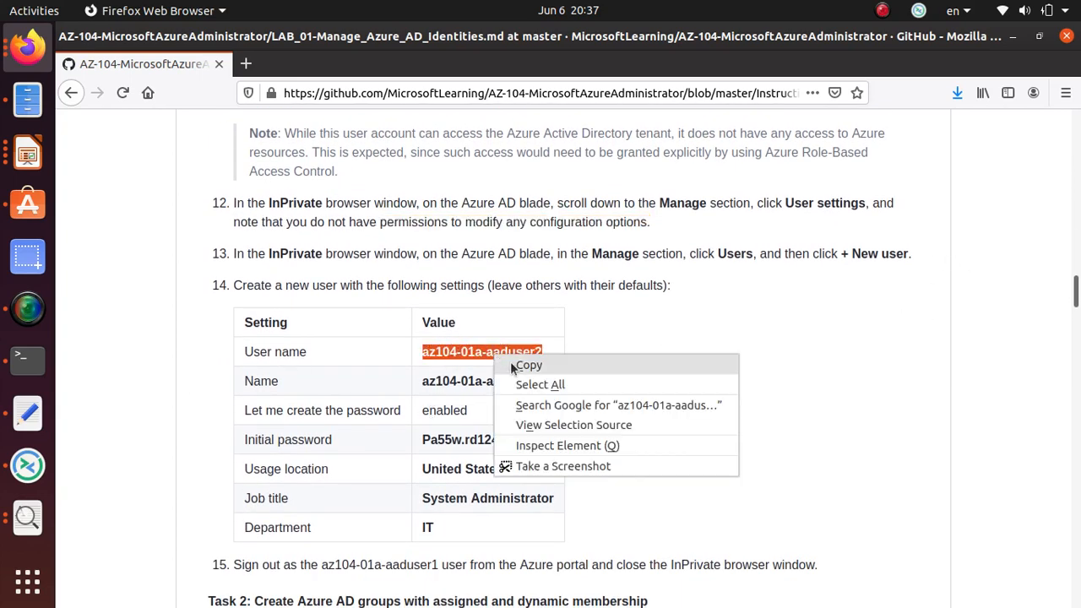
left_click(499, 366)
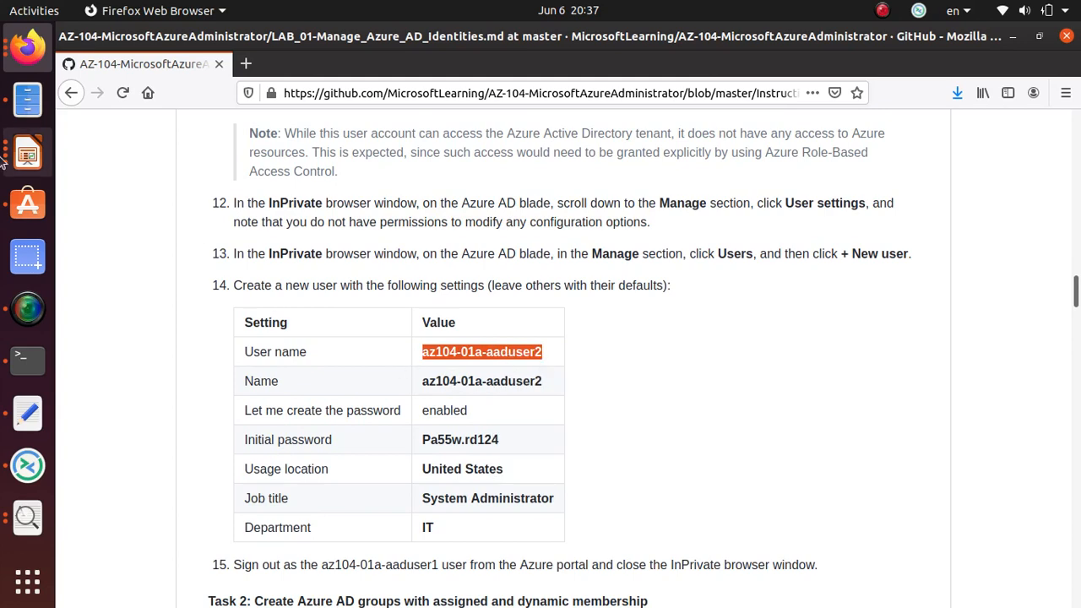
left_click(28, 152)
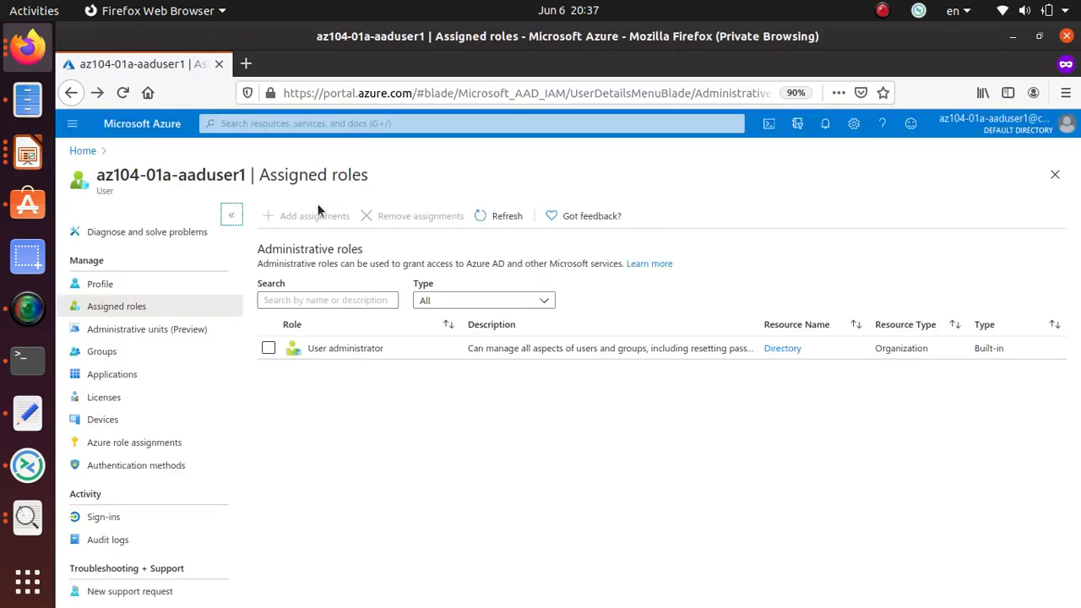
Close the private window and return to the administrator's Azure session.
left_click(82, 152)
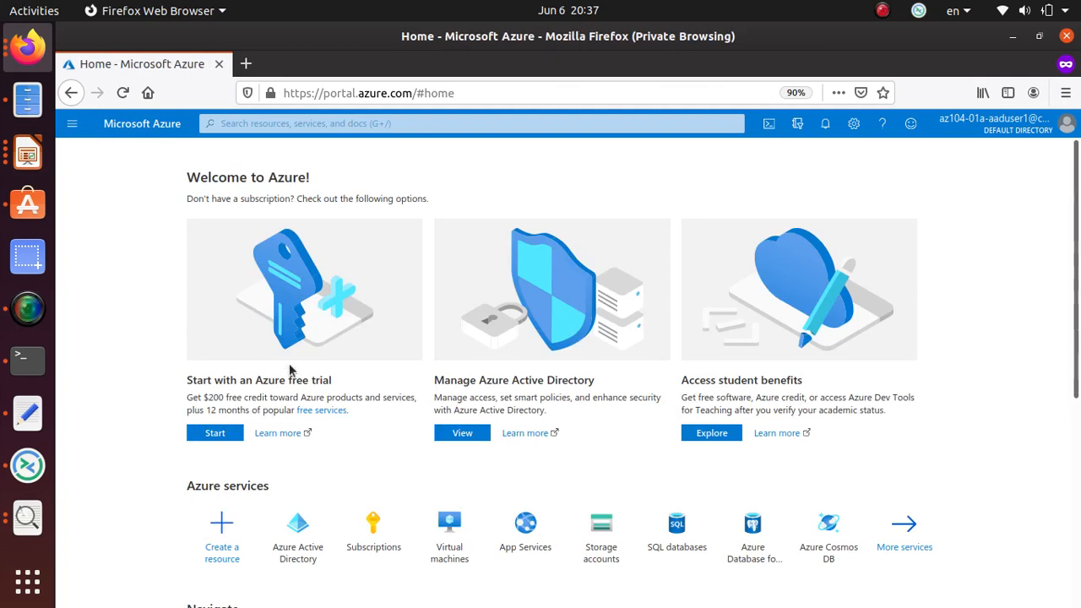
left_click(218, 64)
key("alt+Tab")
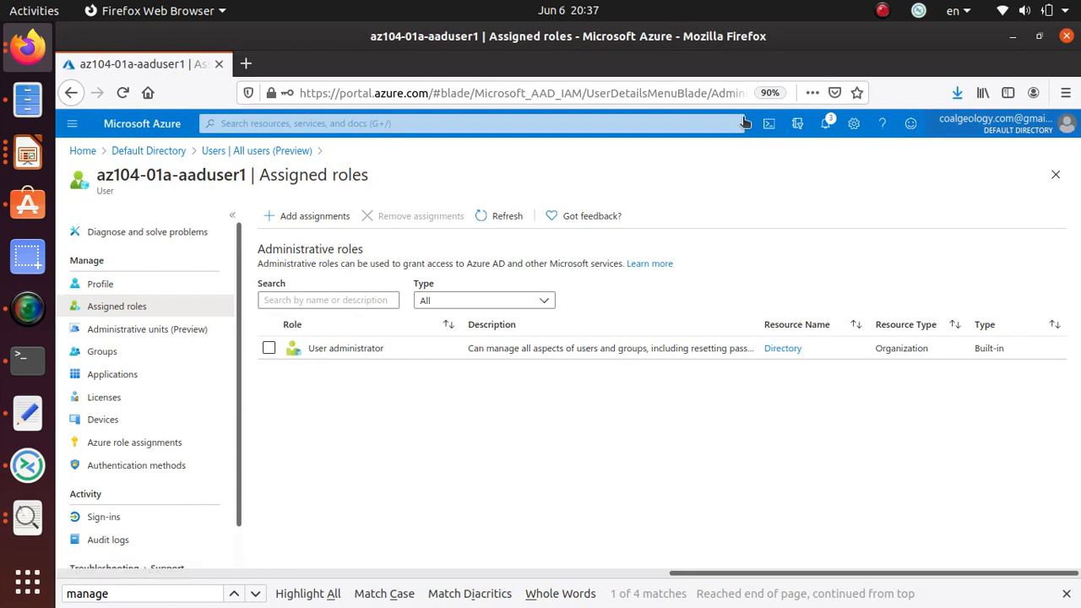
left_click(155, 152)
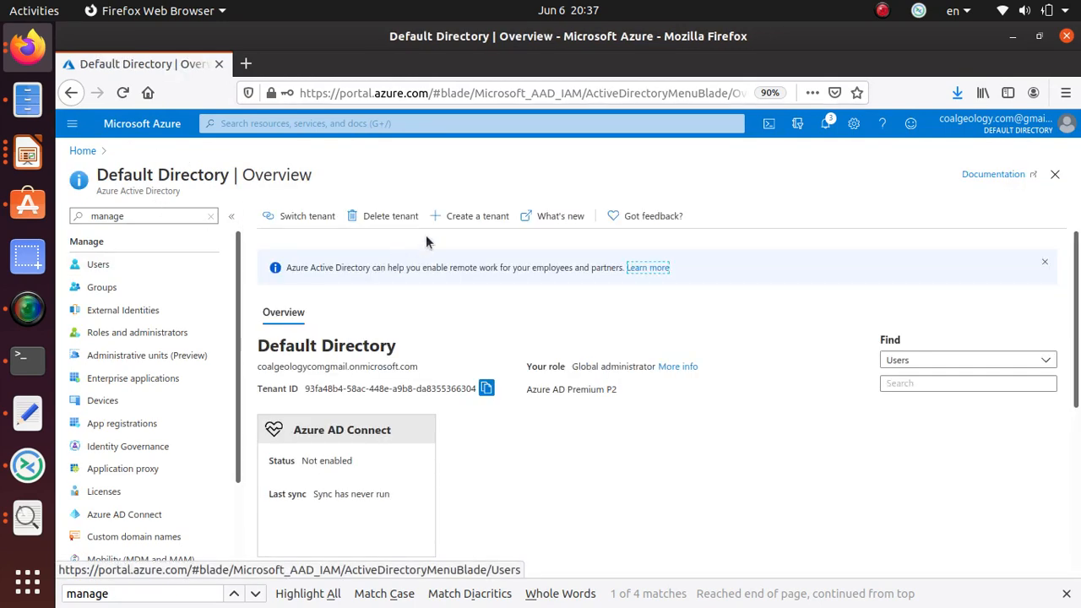
left_click(482, 219)
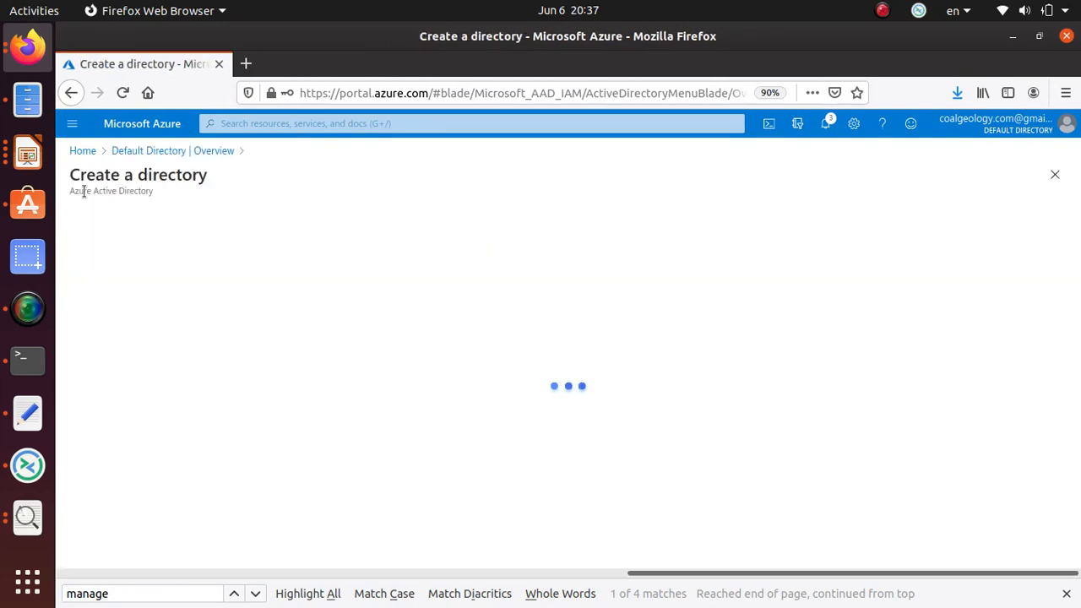
left_click(70, 93)
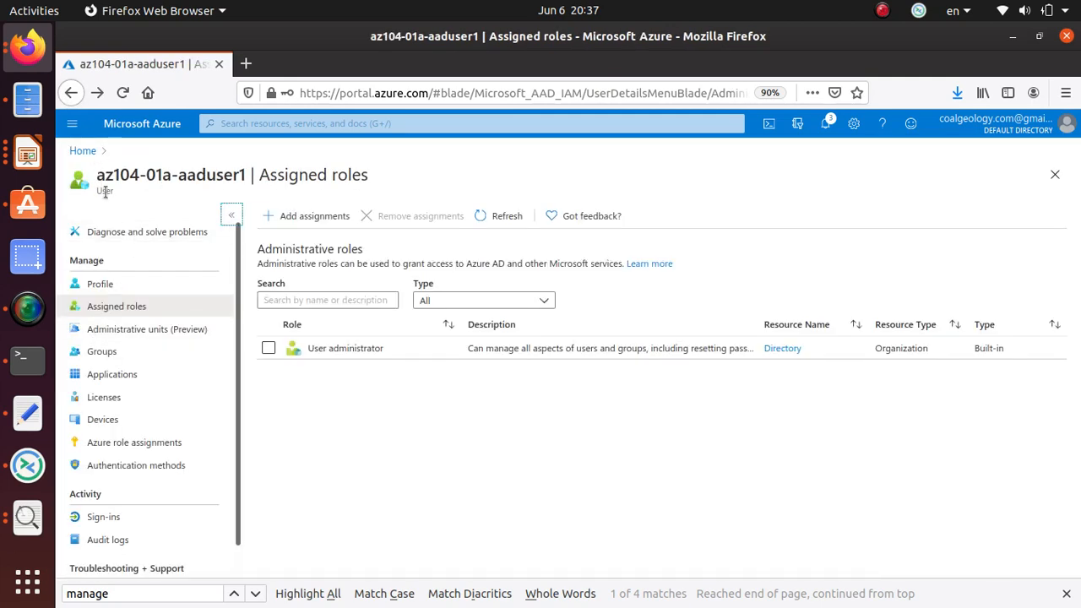
Go Home > Azure Active Directory > Users and start a new user.
left_click(84, 151)
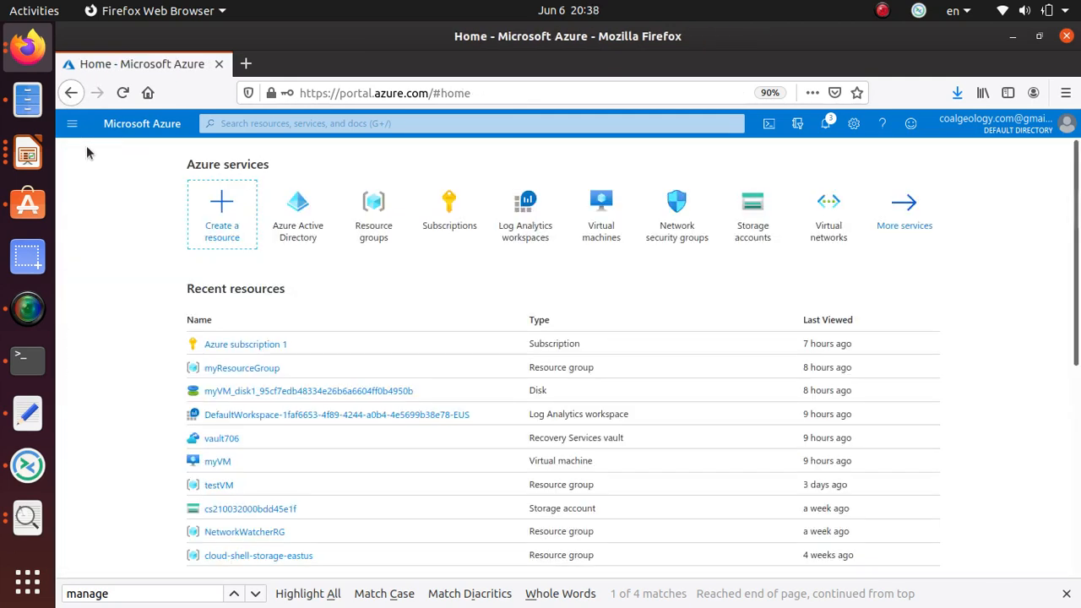
left_click(321, 227)
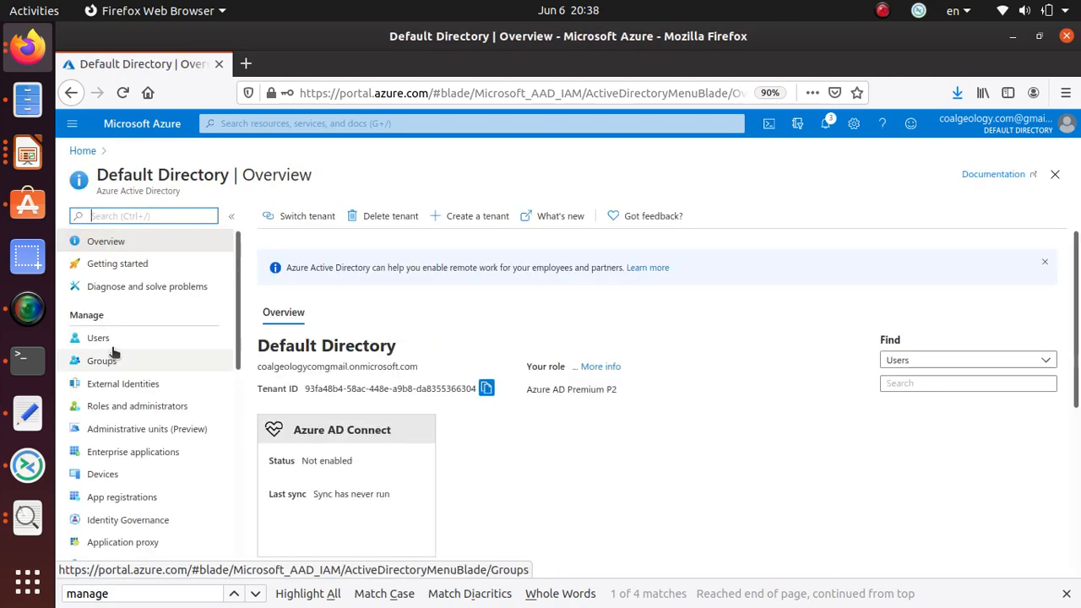
left_click(111, 339)
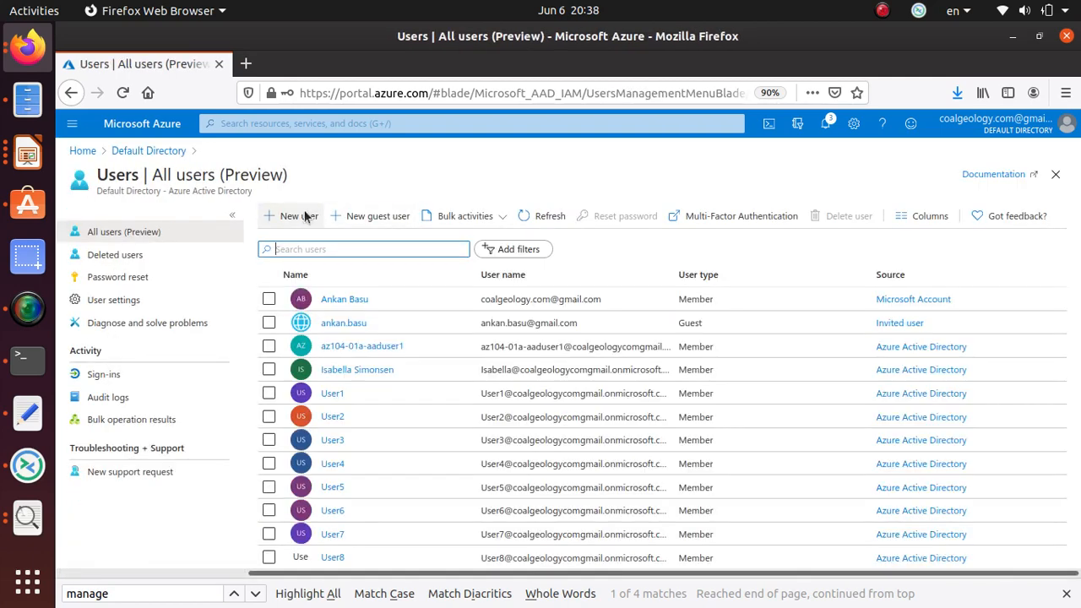
left_click(305, 216)
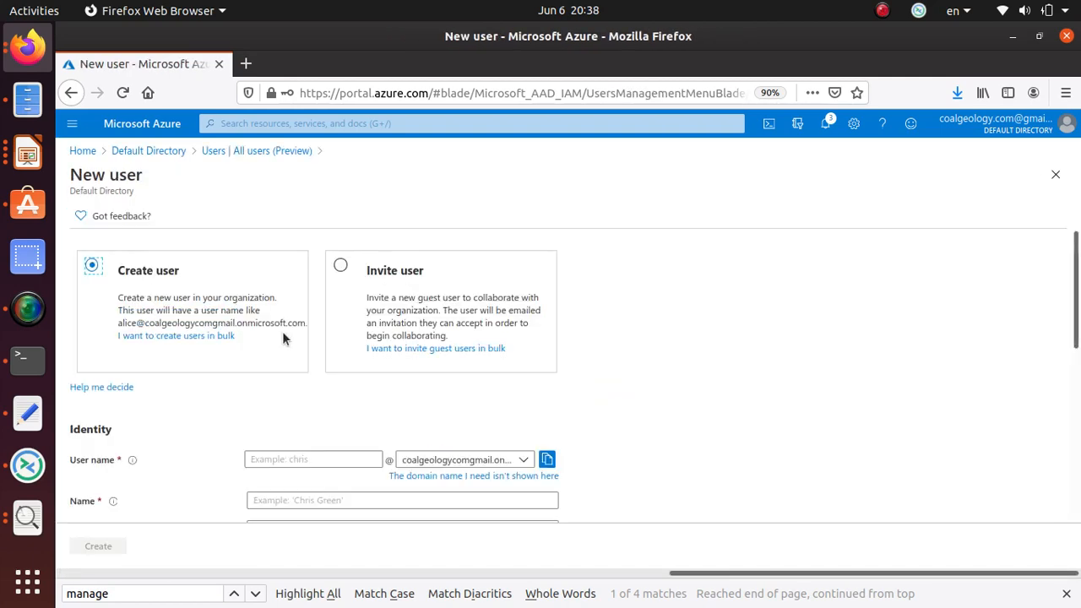
Paste az104-01a-aaduser2 as user name and display name, and choose to create the password.
left_click(289, 459)
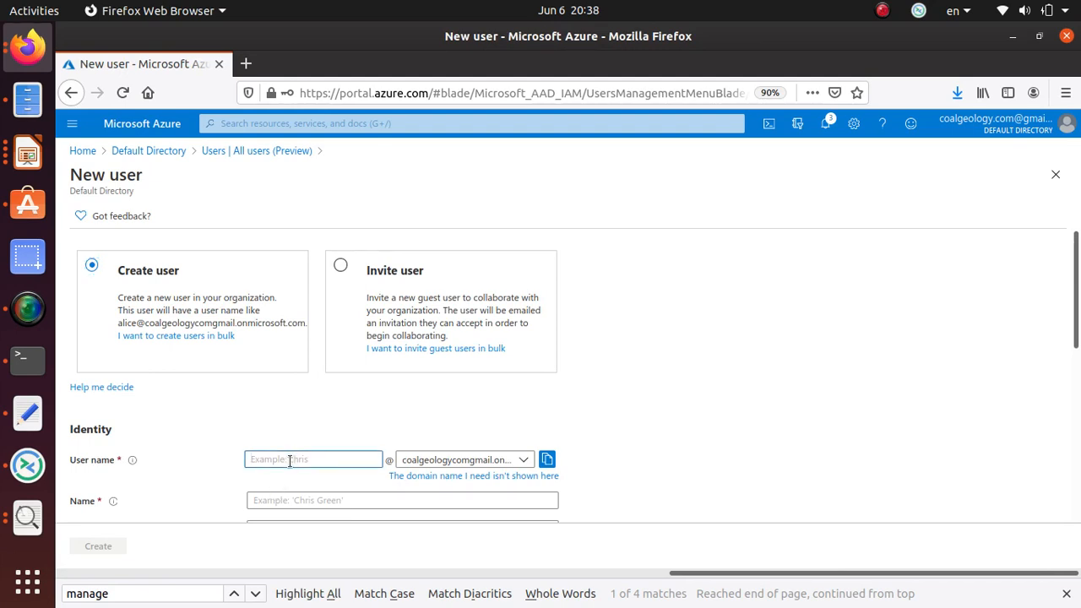
type("az104-01a-aaduser2")
scroll(291, 456, "down", 3)
left_click(286, 387)
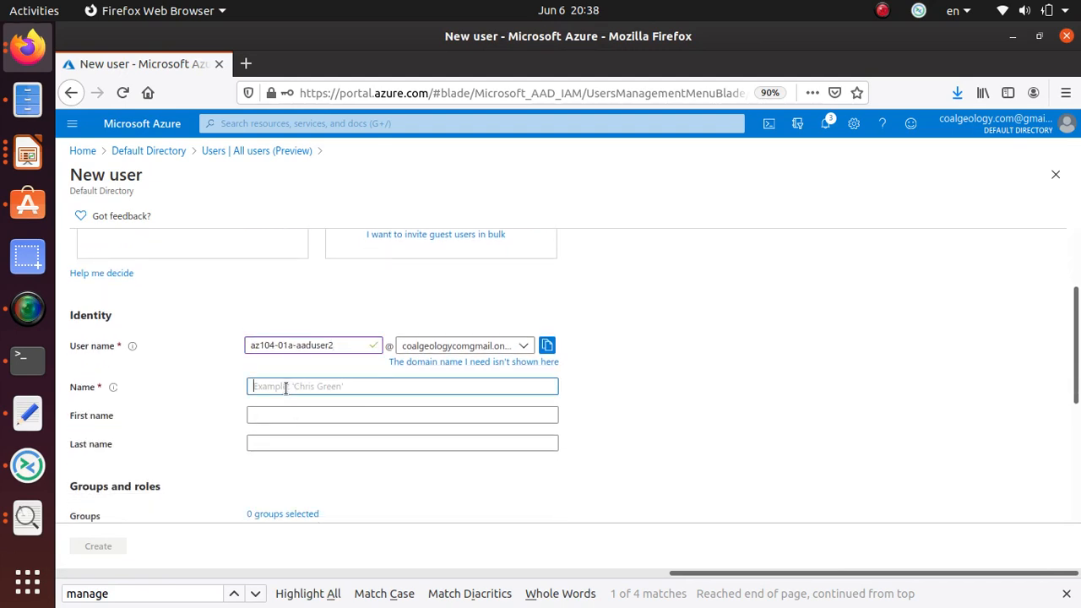
key("ctrl+v")
scroll(284, 391, "down", 5)
left_click(288, 352)
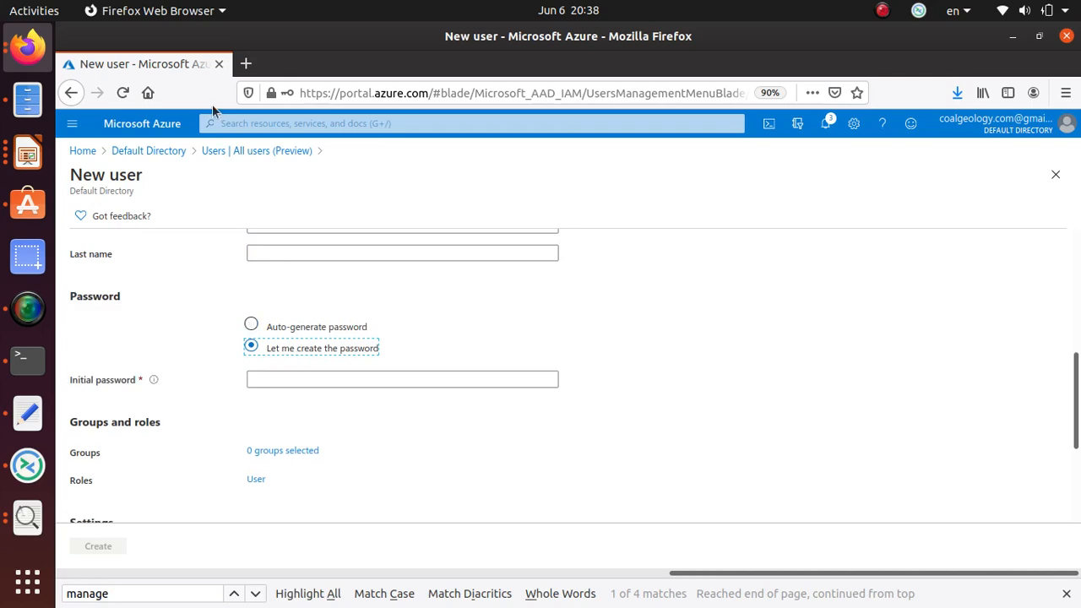
Enter the lab's initial password and set usage location to United States.
key("alt+Tab")
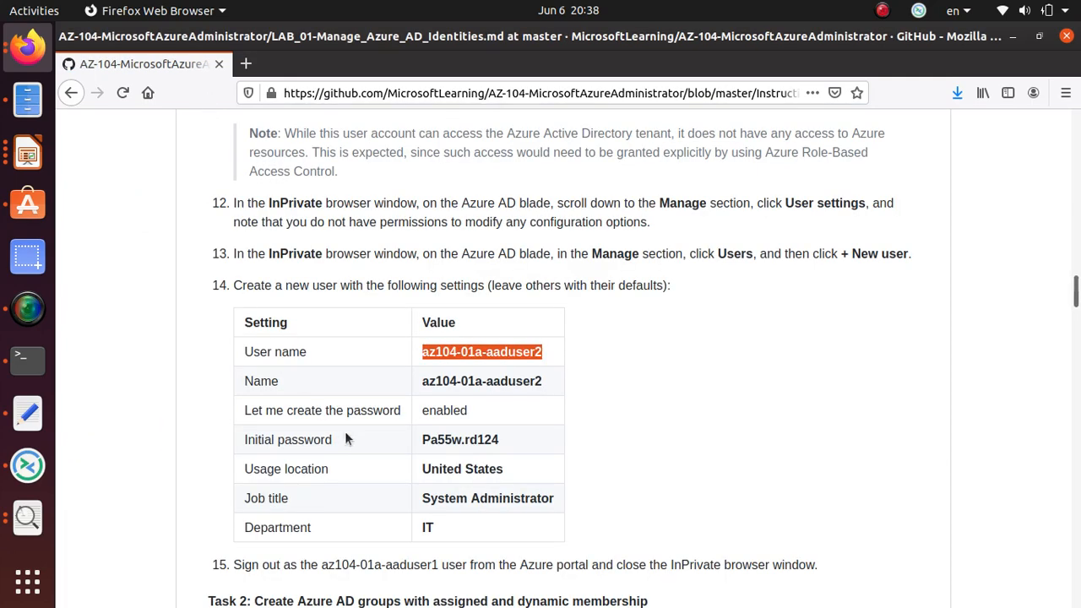
triple_click(456, 440)
right_click(457, 437)
left_click(487, 449)
key("alt+Tab")
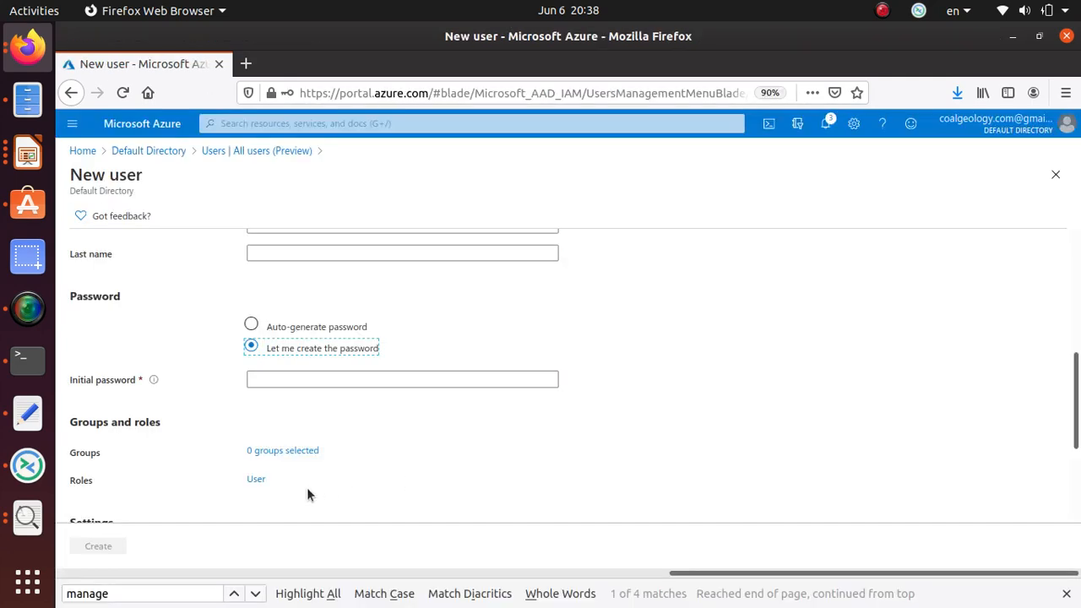
left_click(268, 379)
key("ctrl+v")
scroll(327, 410, "down", 3)
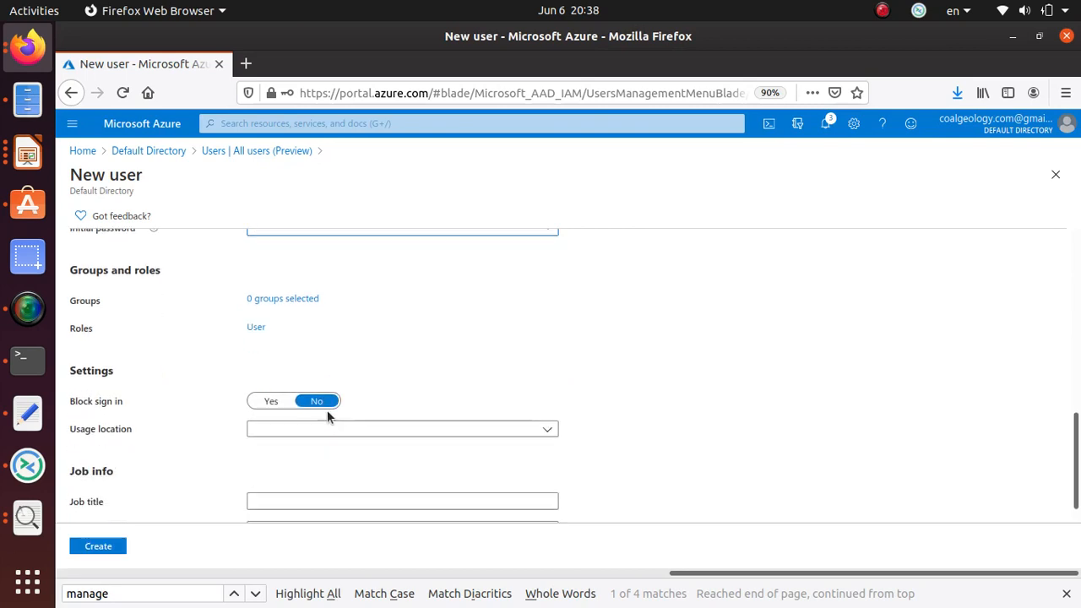
left_click(315, 432)
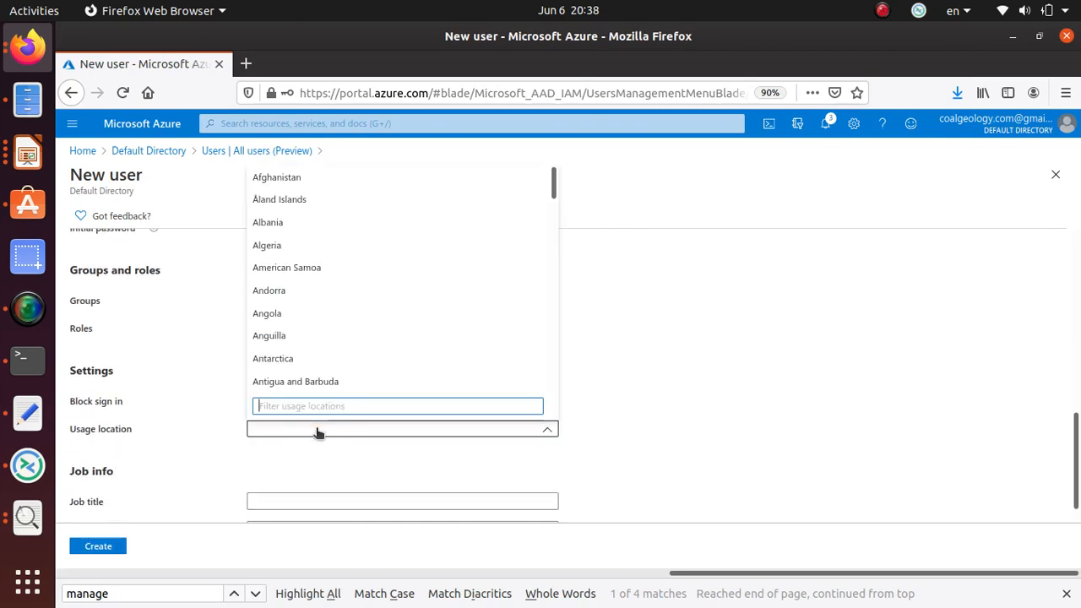
type("united")
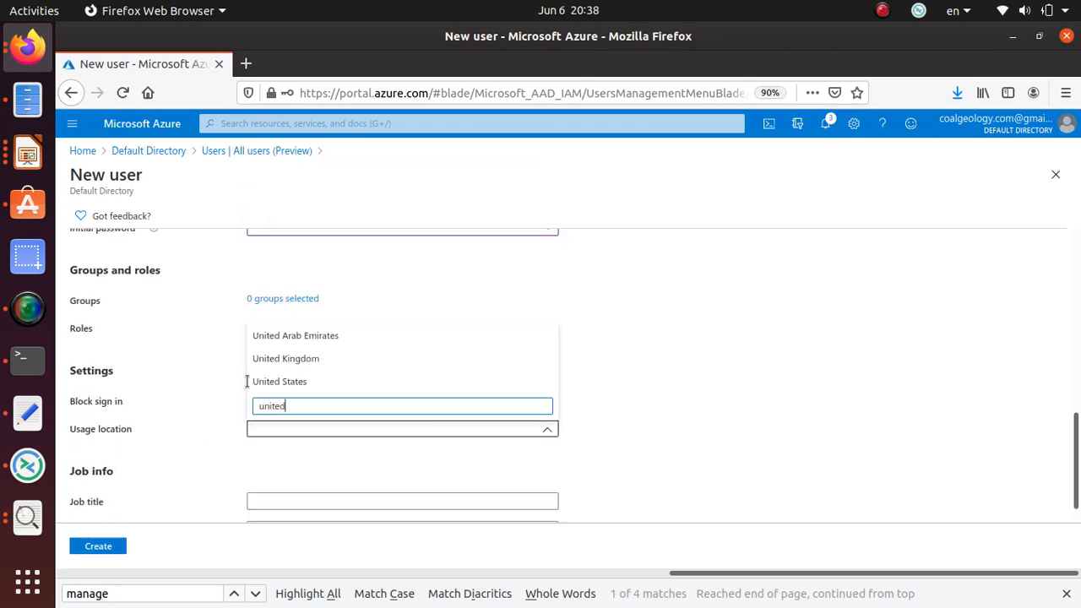
left_click(329, 384)
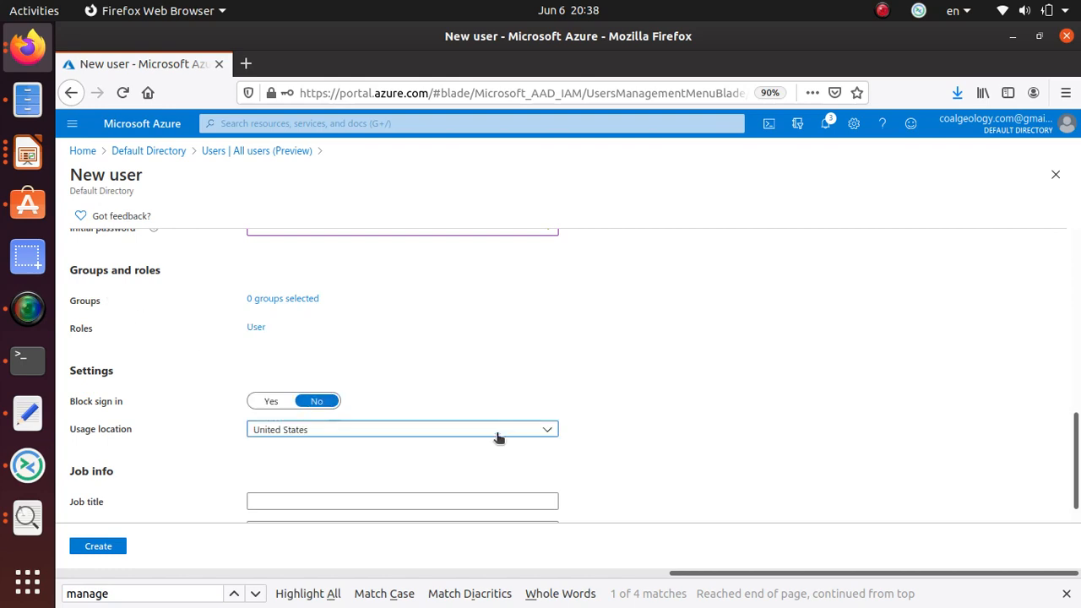
Set job title System Administrator and department IT.
key("alt+Tab")
scroll(496, 439, "down", 2)
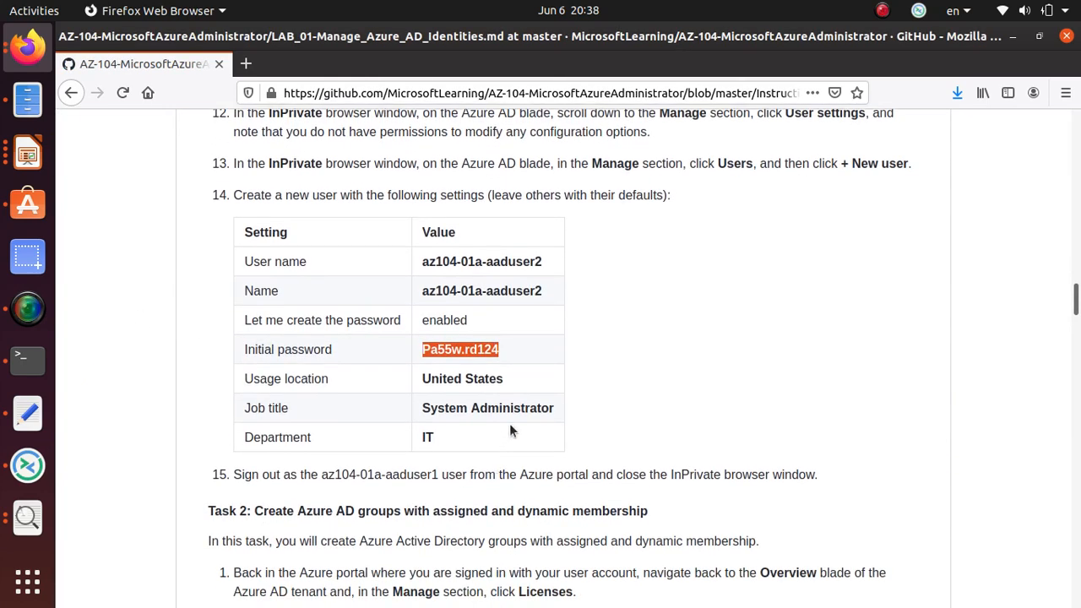
triple_click(515, 409)
right_click(520, 418)
left_click(555, 424)
key("alt+Tab")
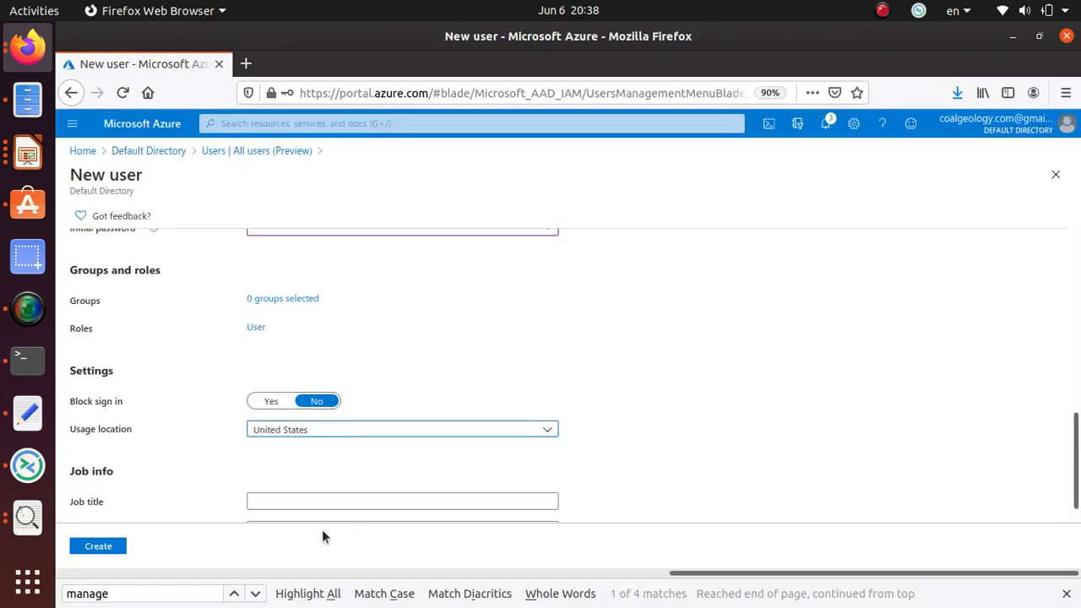
left_click(299, 500)
key("ctrl+v")
scroll(329, 498, "down", 1)
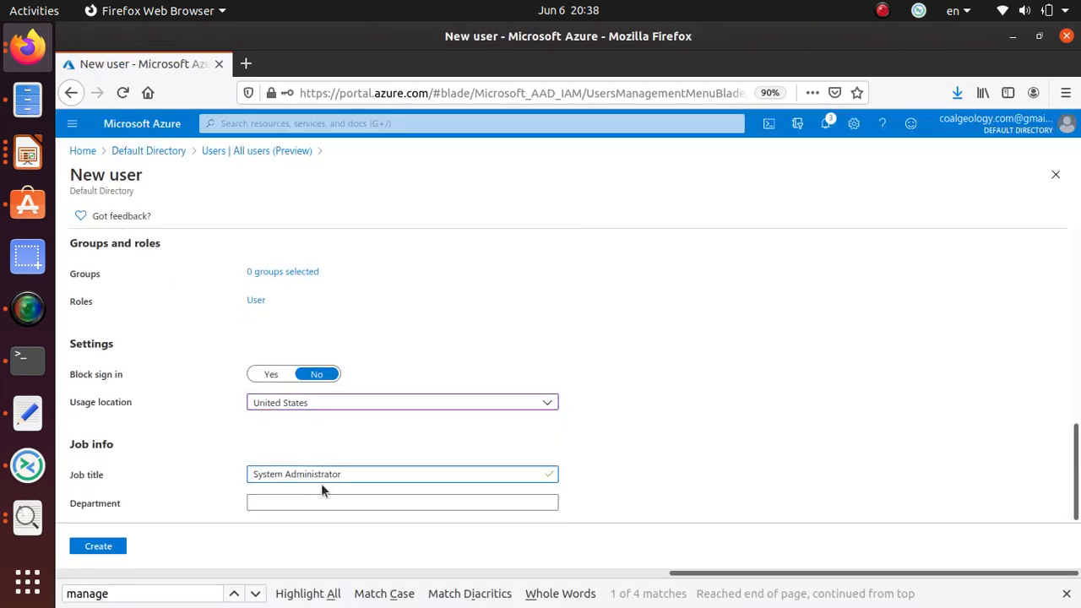
left_click(308, 505)
type("IT")
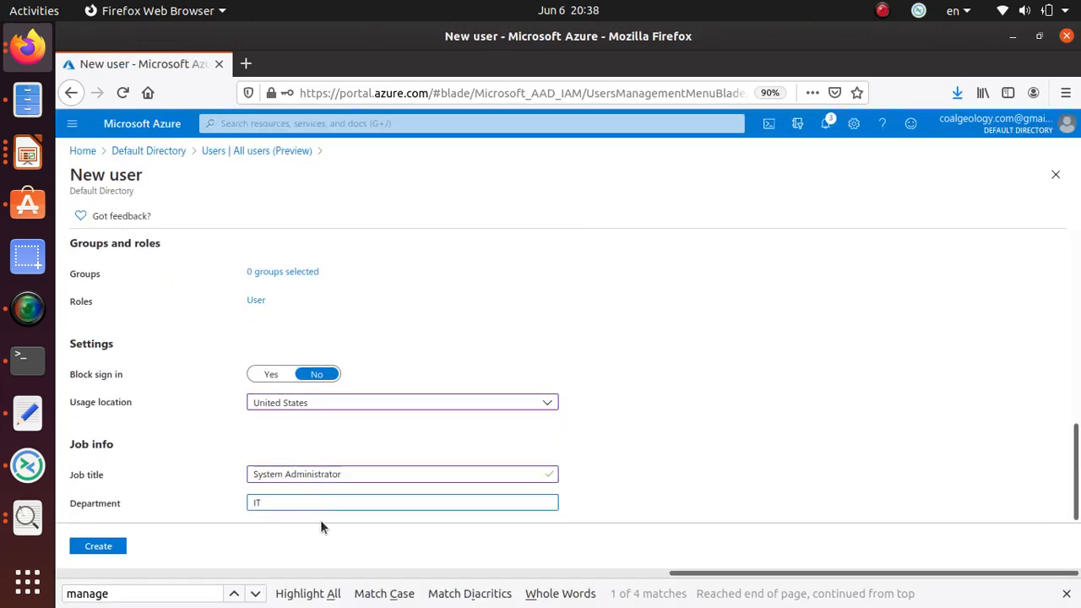
Copy the full user name and create the user.
key("alt+Tab")
scroll(456, 422, "down", 3)
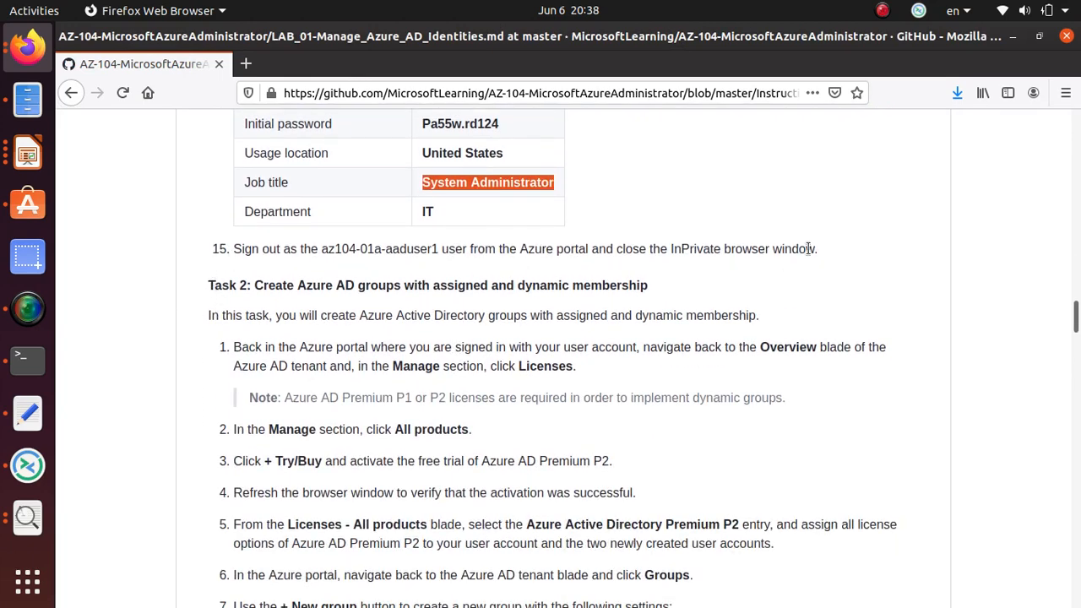
key("alt+Tab")
scroll(390, 346, "up", 10)
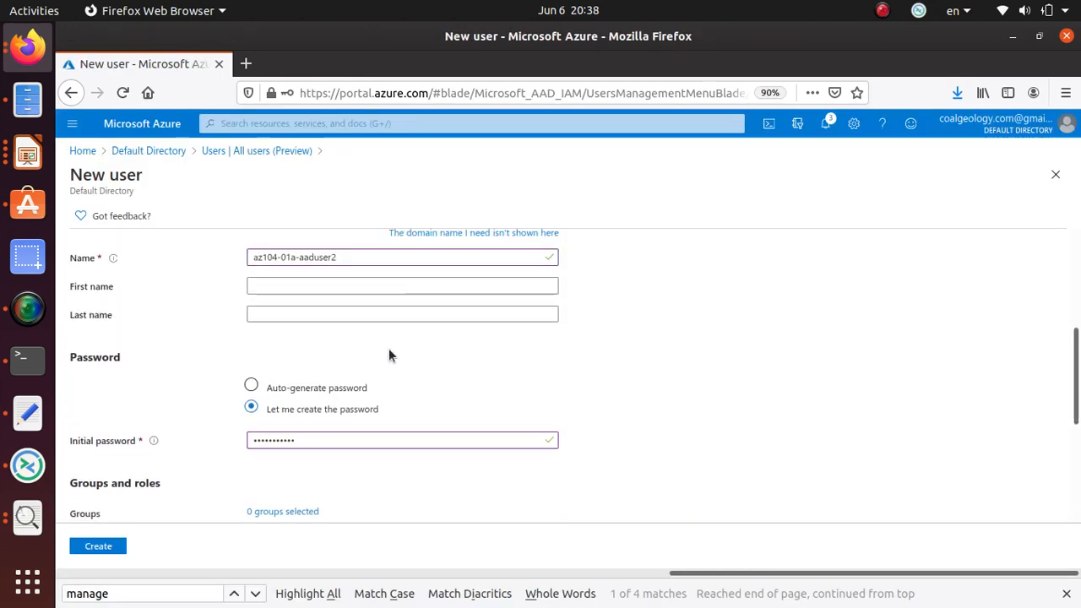
scroll(391, 360, "down", 3)
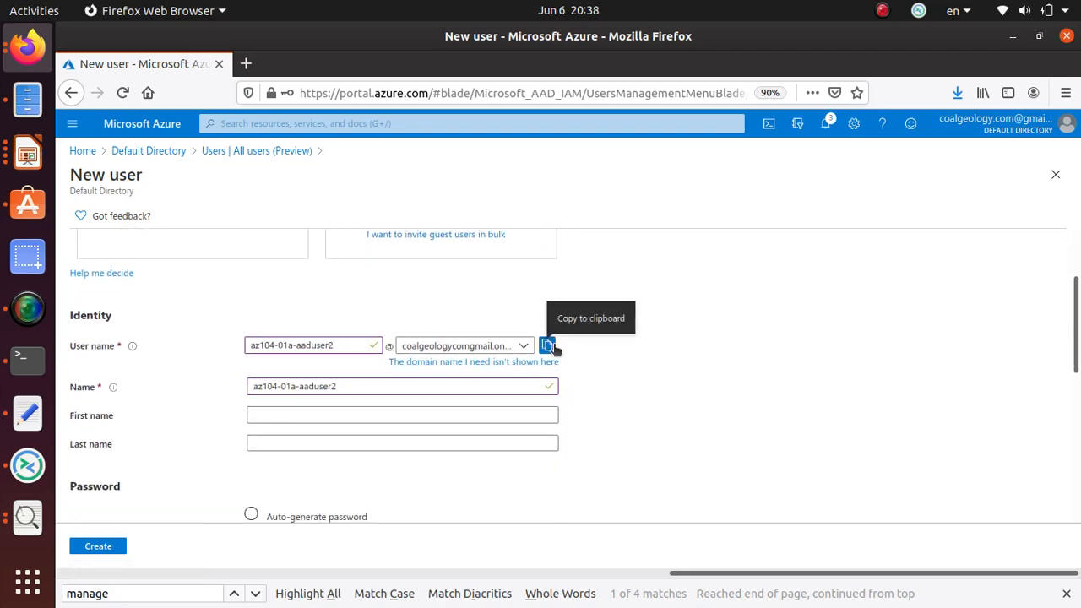
left_click(547, 345)
left_click(98, 547)
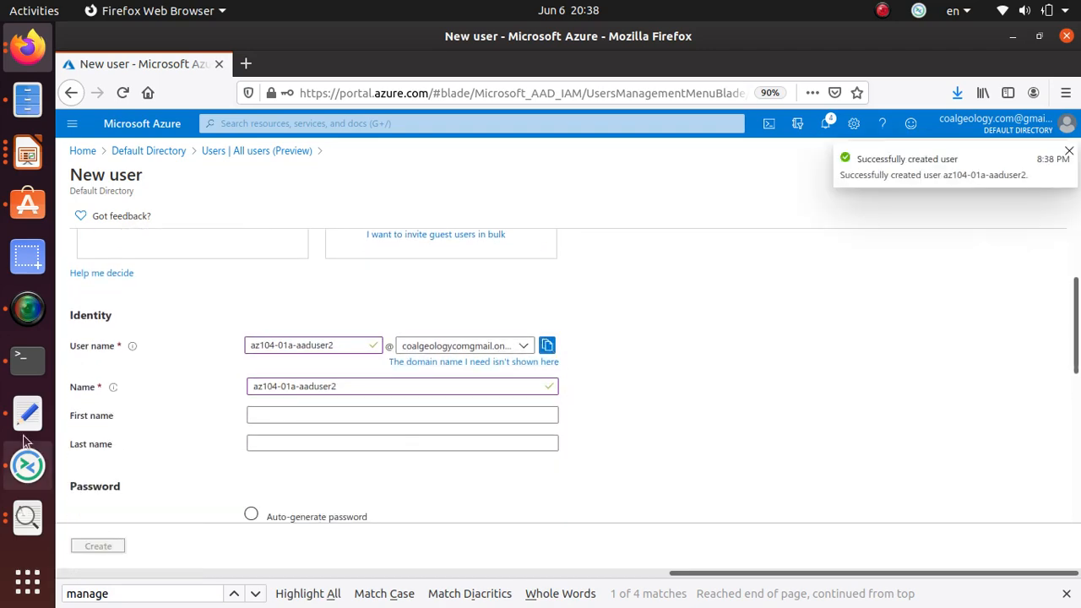
Paste the new user's sign-in name onto a new line in the text editor notes.
left_click(27, 412)
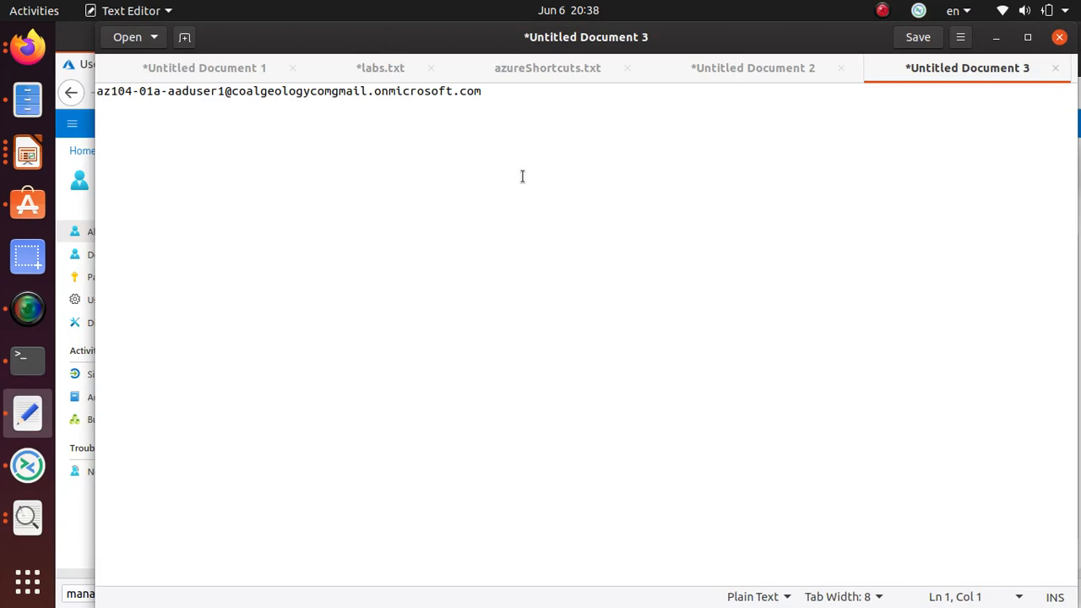
left_click(558, 121)
key("Return")
key("ctrl+v")
Open a new Firefox private window and enter 'portal' in the address bar.
key("alt+Tab")
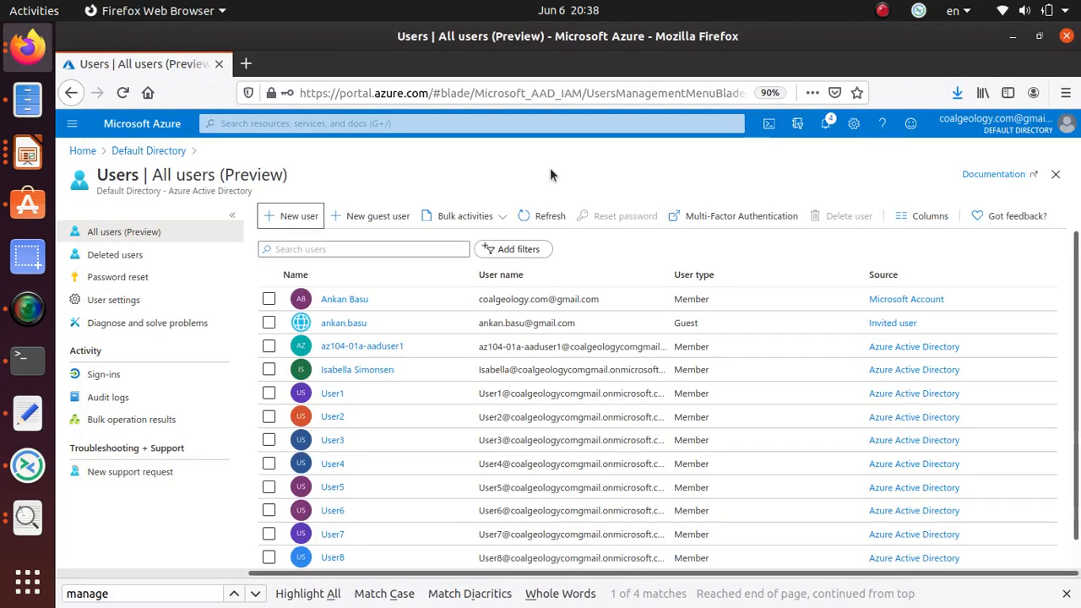
key("alt+Tab")
key("alt+Tab")
scroll(400, 447, "down", 1)
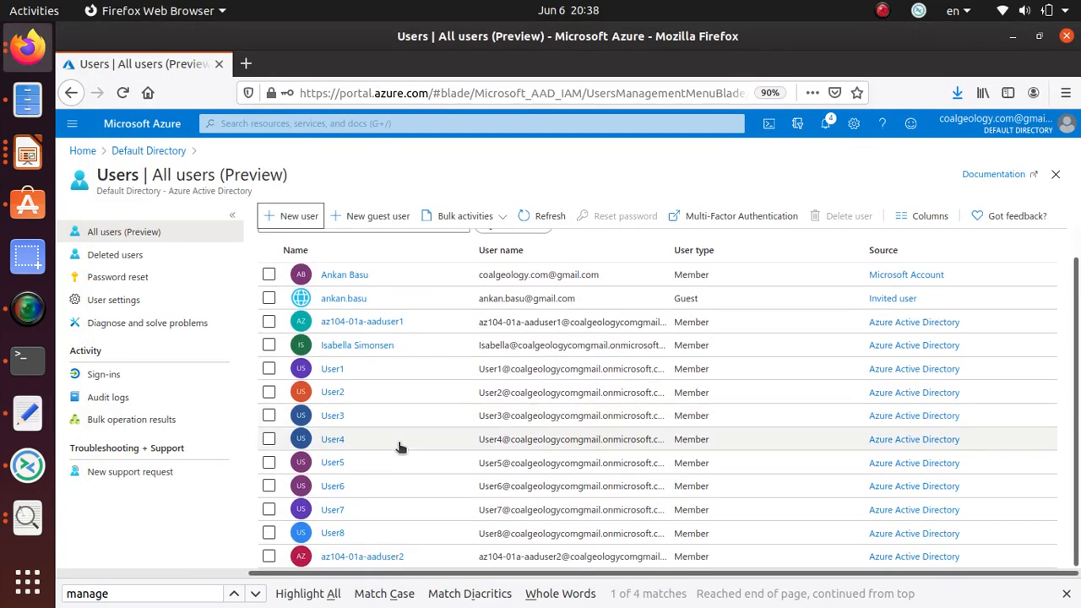
key("alt+Tab")
key("alt+Tab")
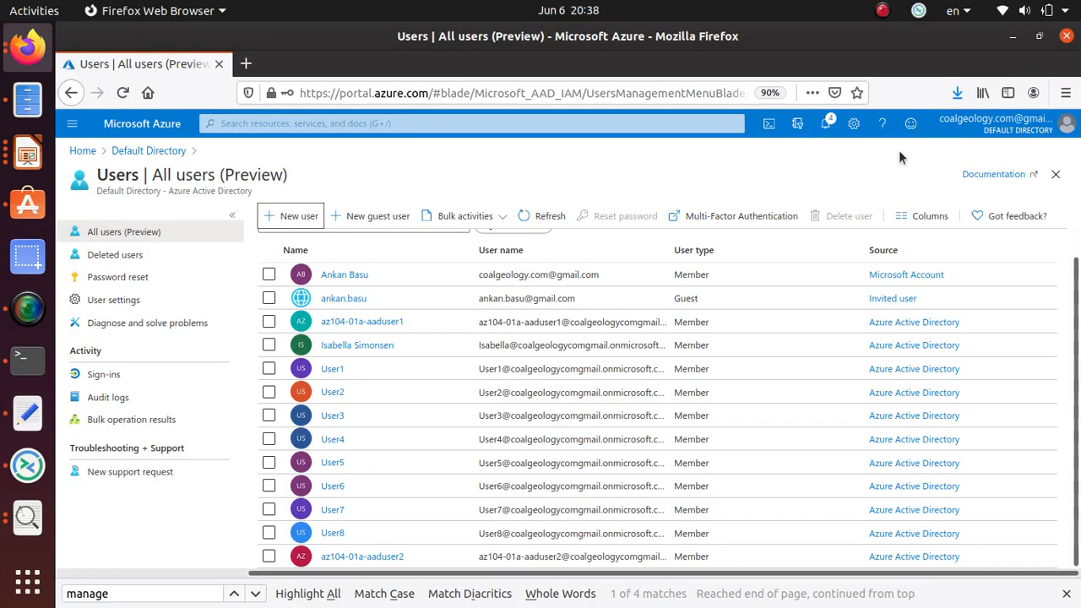
left_click(1066, 93)
left_click(1003, 205)
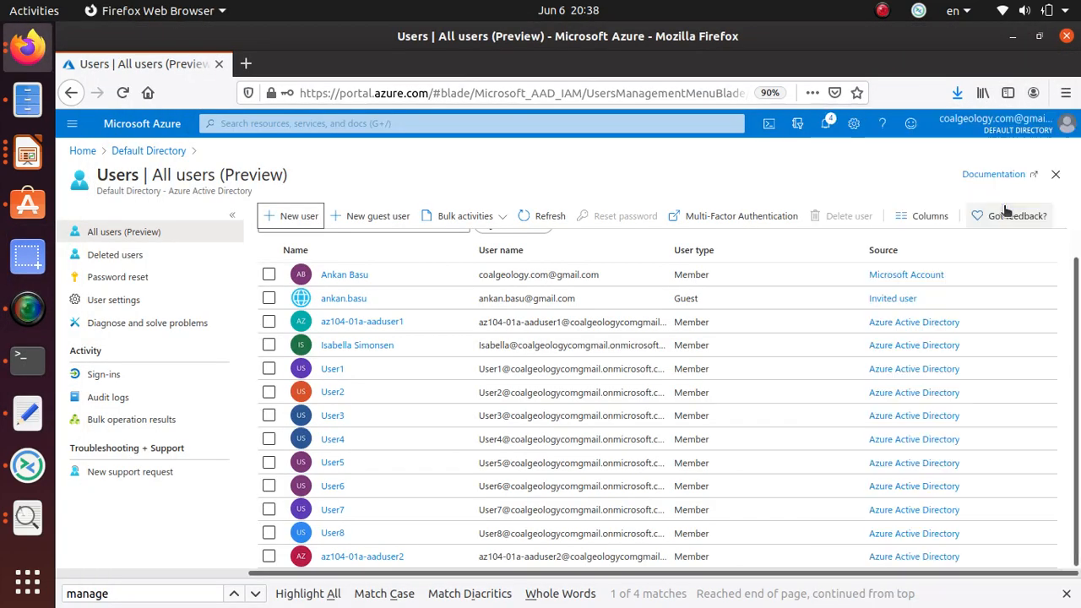
type("portal.azure.com/")
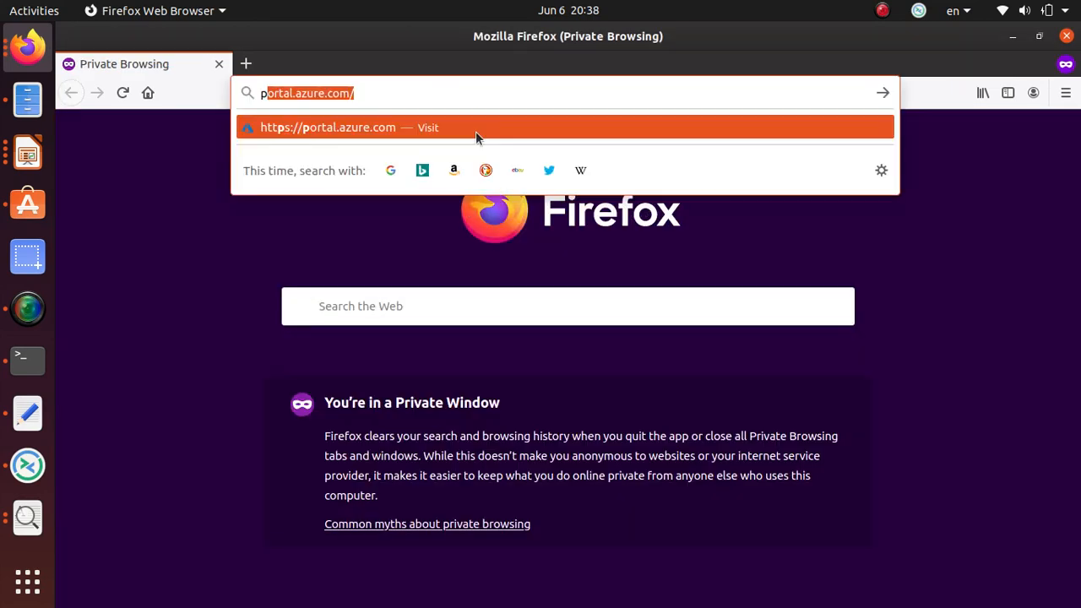
Load portal.azure.com and enter the new user's sign-in name.
left_click(421, 131)
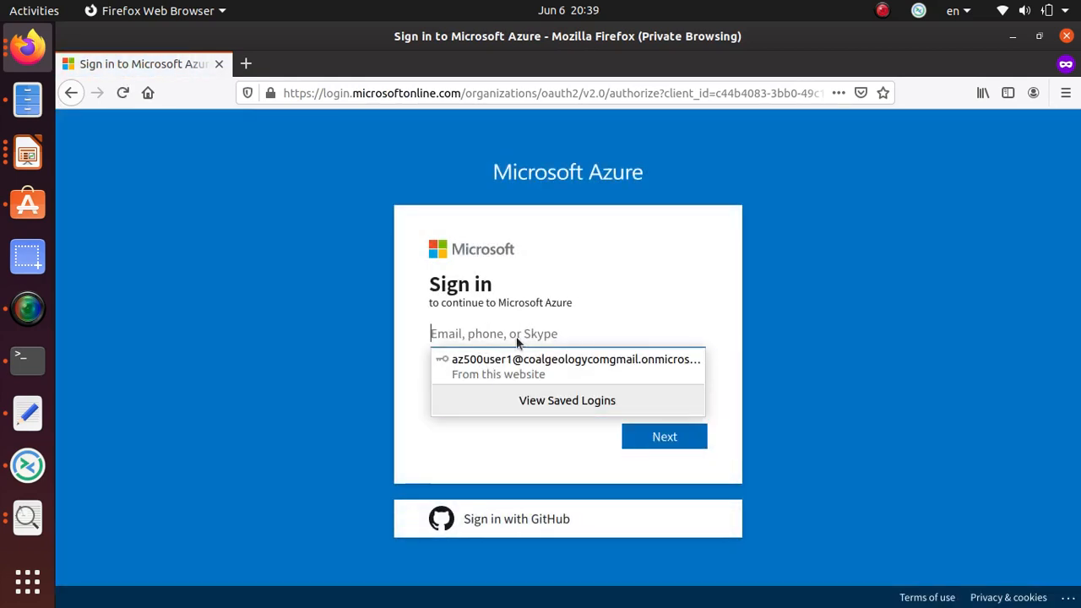
key("ctrl+v")
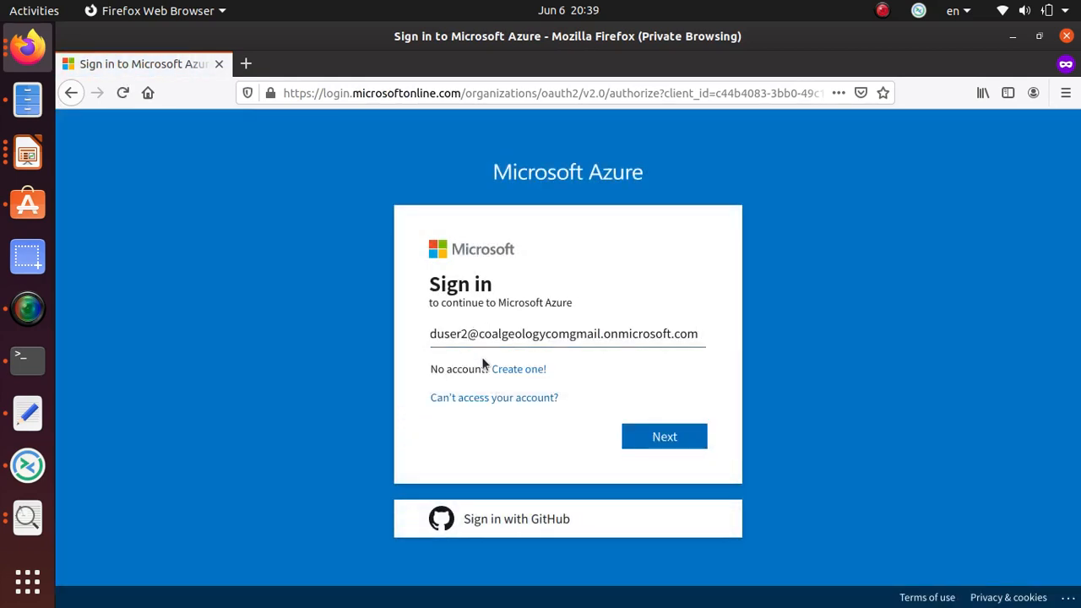
left_click_drag(483, 365, 640, 342)
left_click(687, 441)
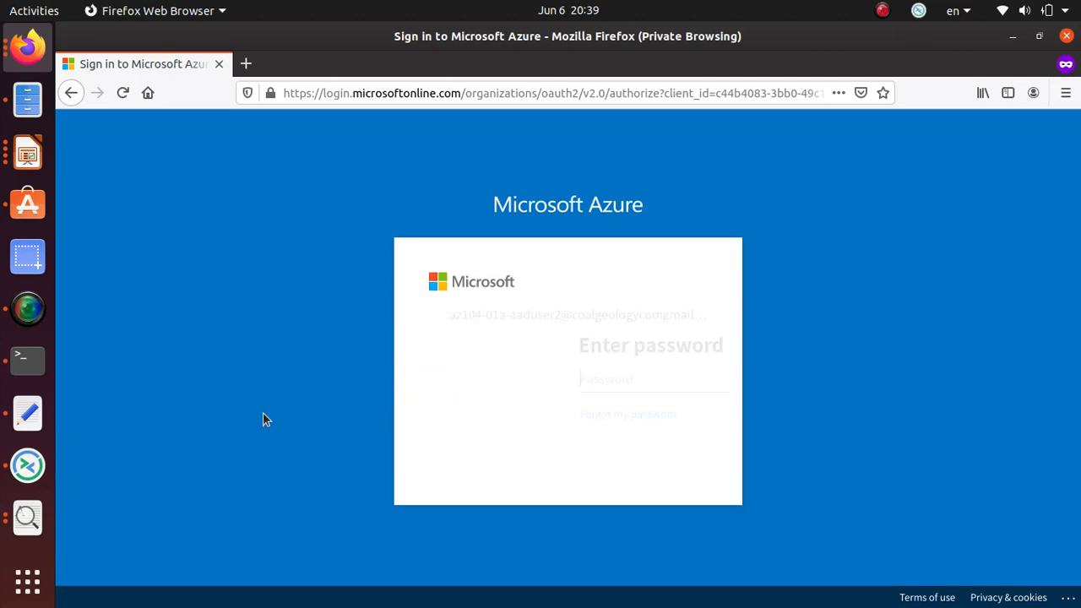
Copy the initial password from the lab page and sign in with it.
key("alt+Tab")
key("alt+Tab")
key("alt+Tab")
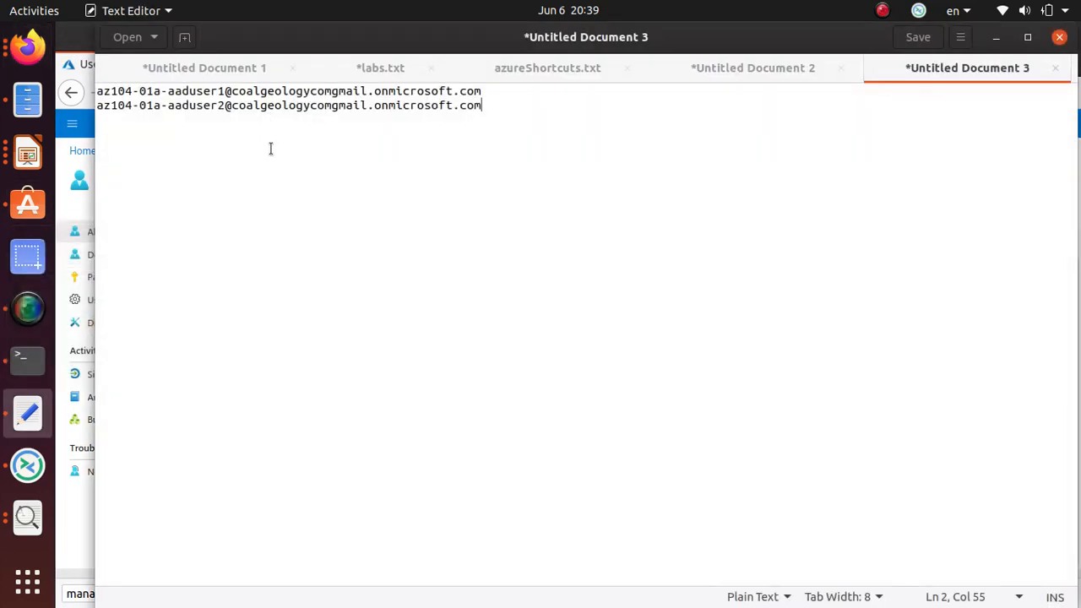
key("alt+Tab")
key("alt+Tab")
key("alt+Tab")
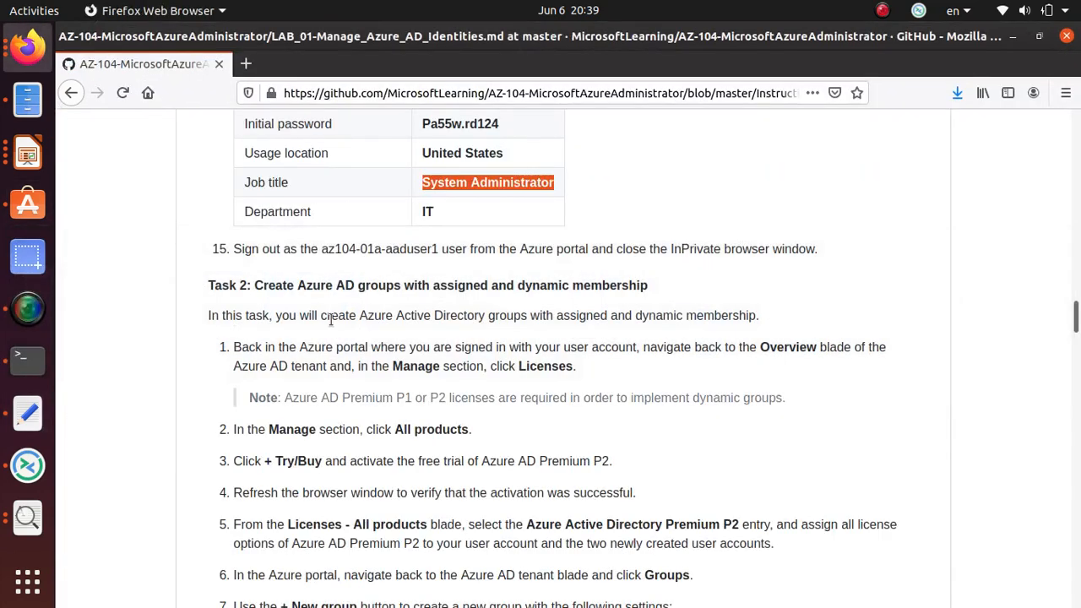
scroll(465, 171, "up", 1)
left_click_drag(499, 169, 422, 172)
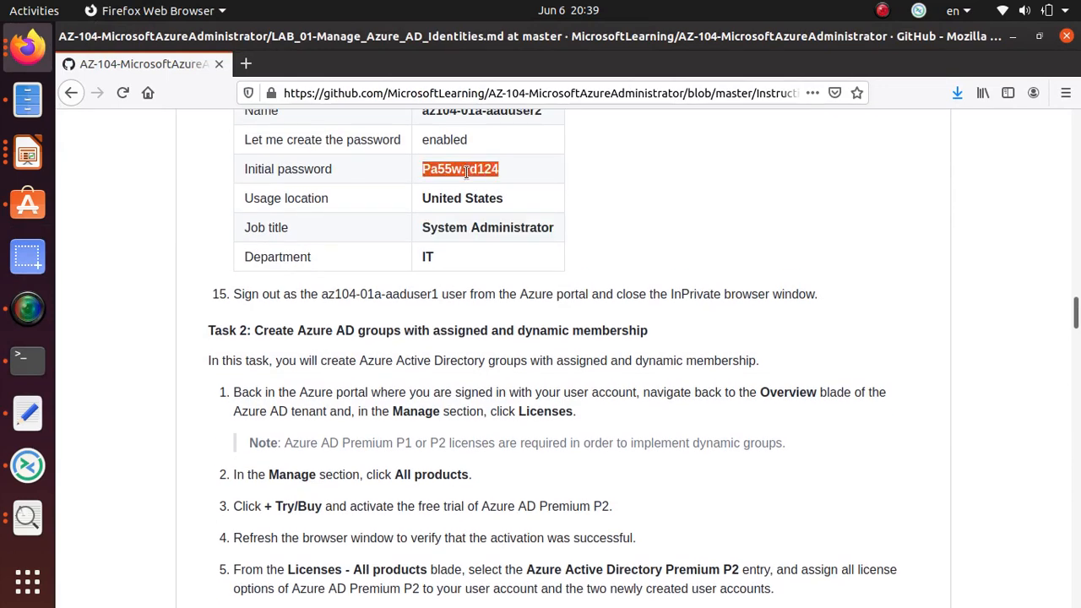
right_click(483, 173)
left_click(501, 184)
key("alt+Tab")
key("alt+Tab")
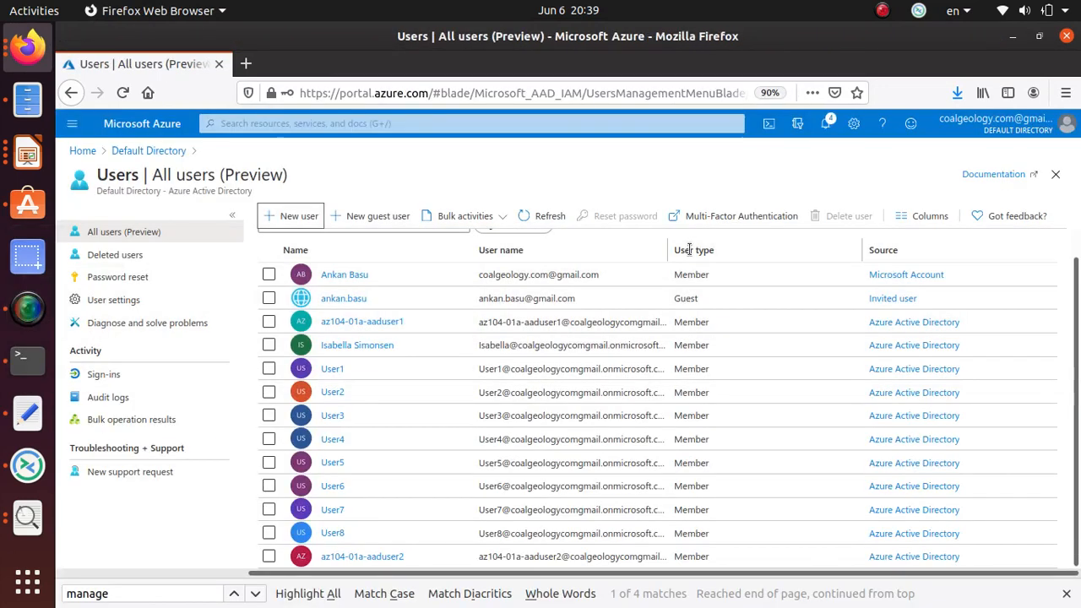
key("alt+Tab")
key("alt+Tab")
key("alt+Tab")
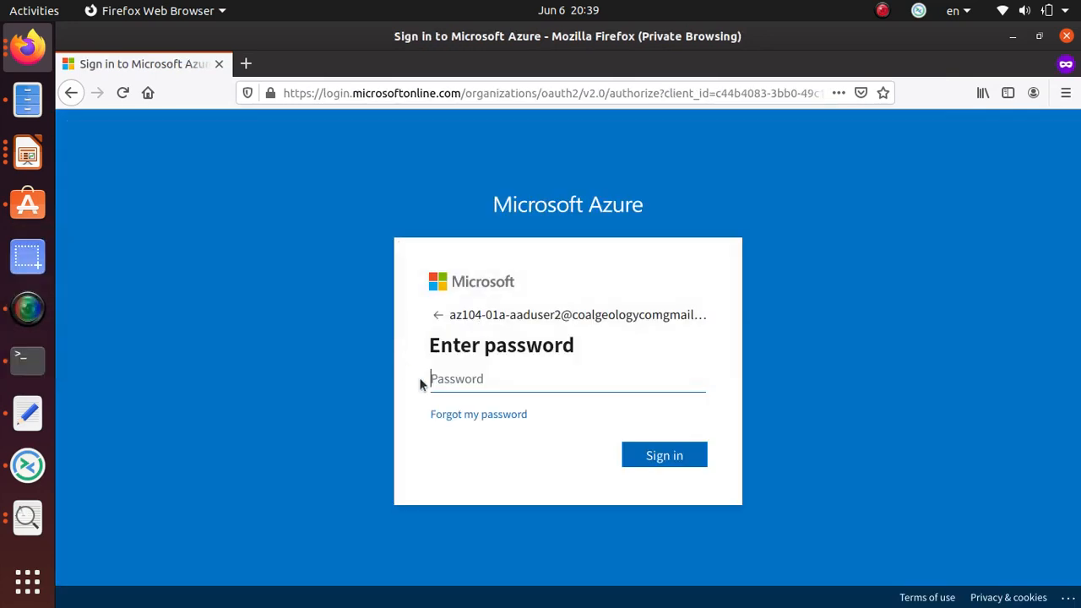
left_click(458, 381)
key("ctrl+v")
left_click(662, 456)
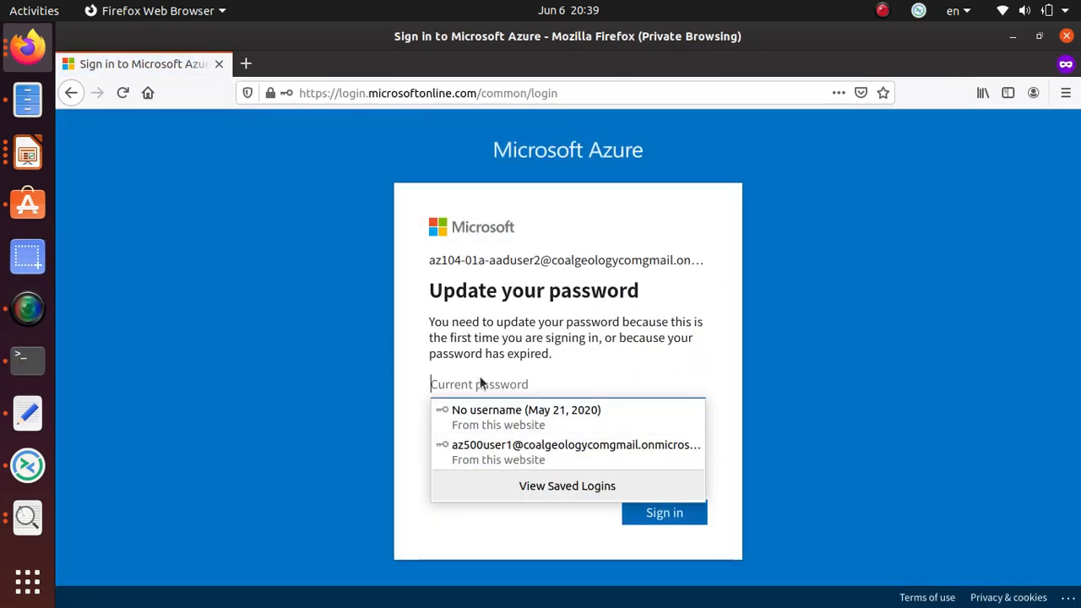
Enter the current password, set and confirm a new password, and continue past the prompts.
left_click(475, 384)
key("ctrl+v")
left_click(456, 431)
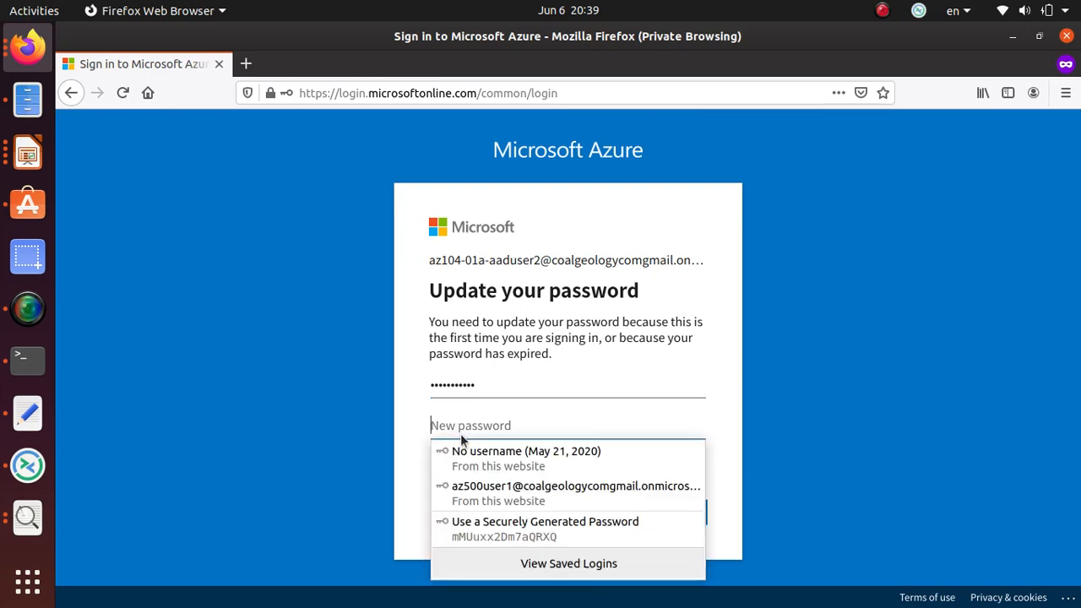
type("Pa")
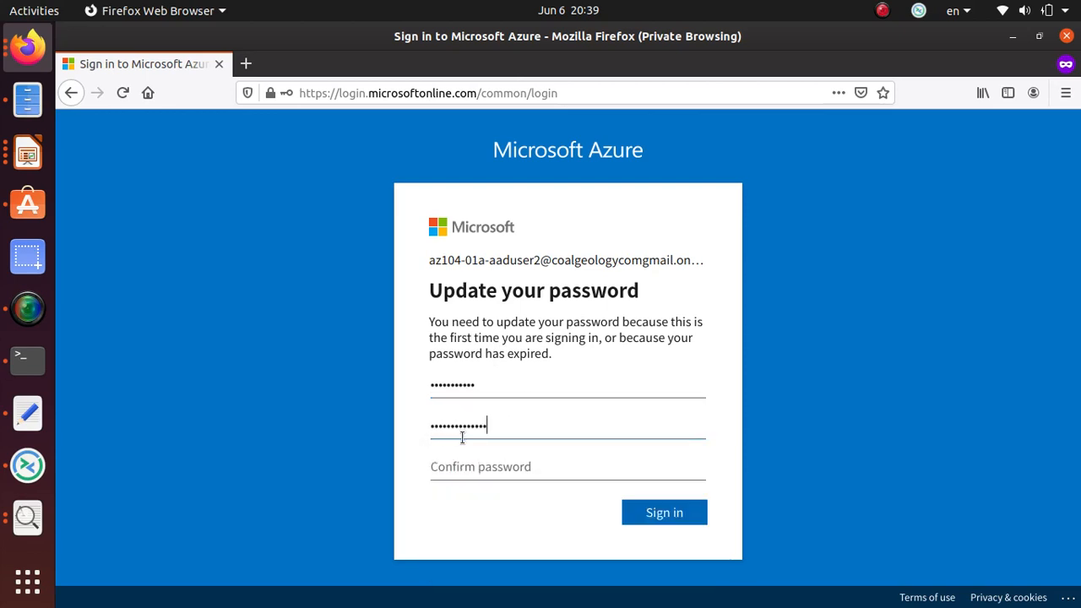
type("4")
key("Tab")
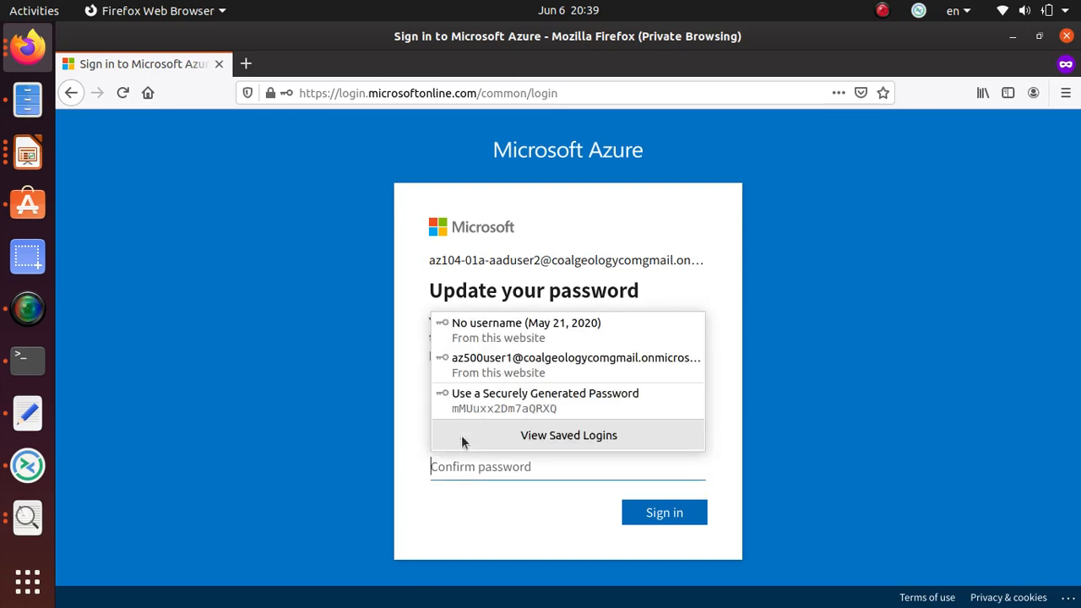
type("Pa5")
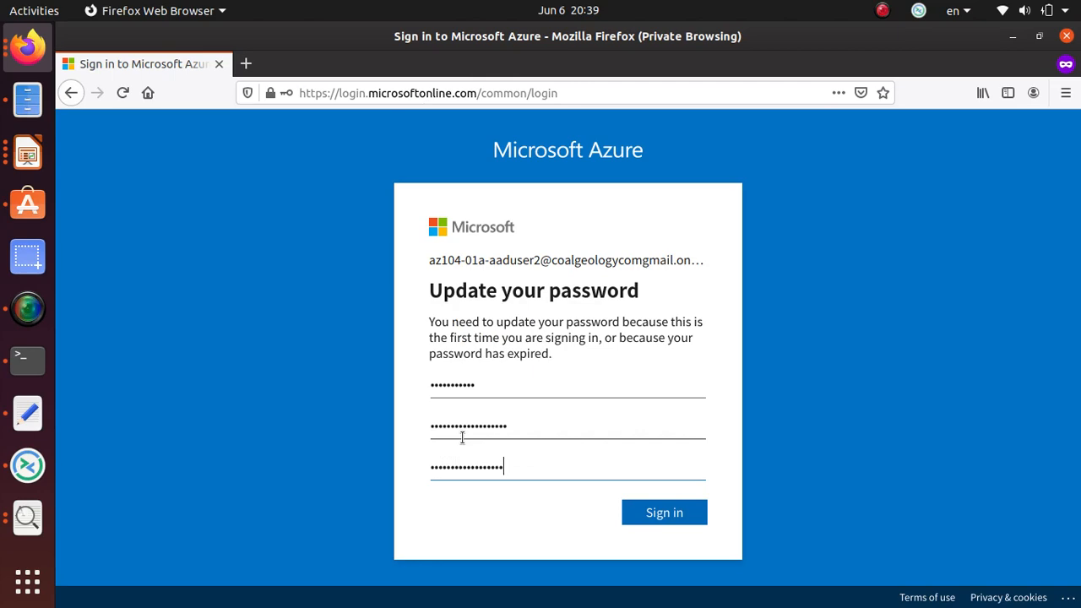
left_click(673, 511)
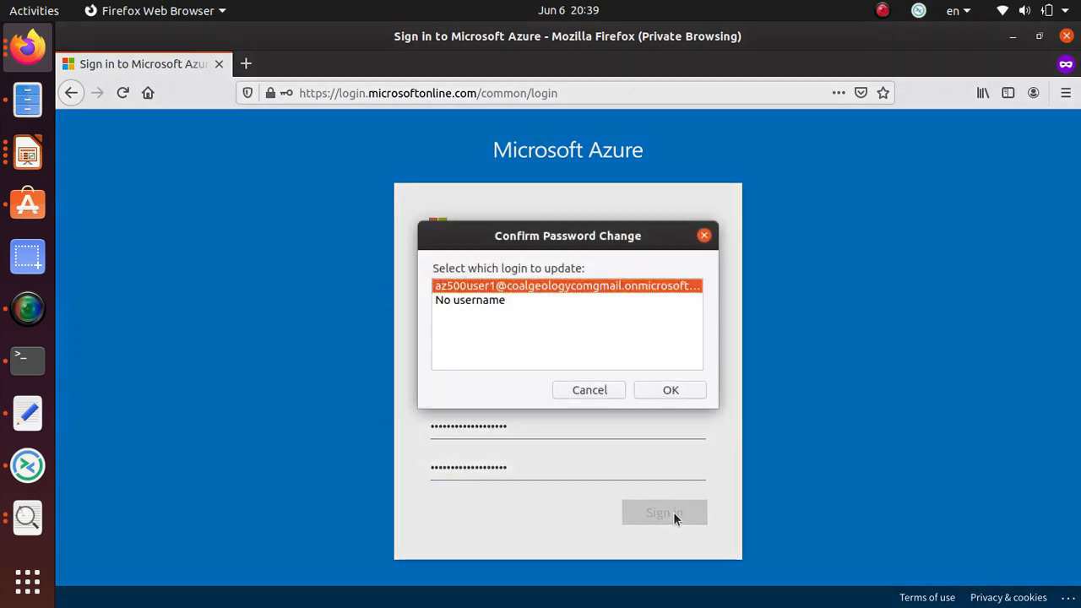
left_click(666, 391)
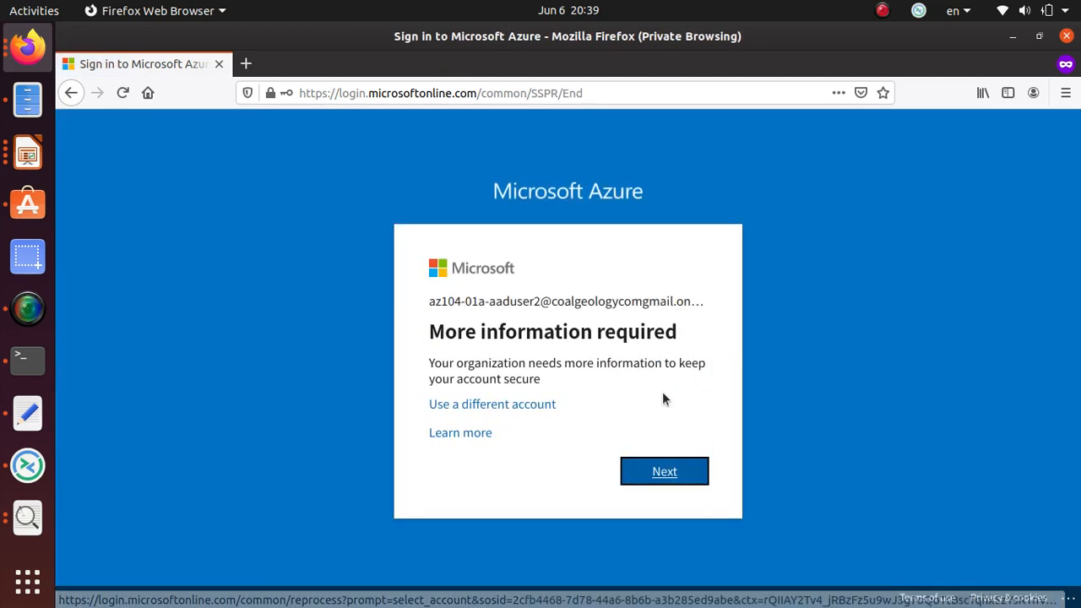
left_click(673, 472)
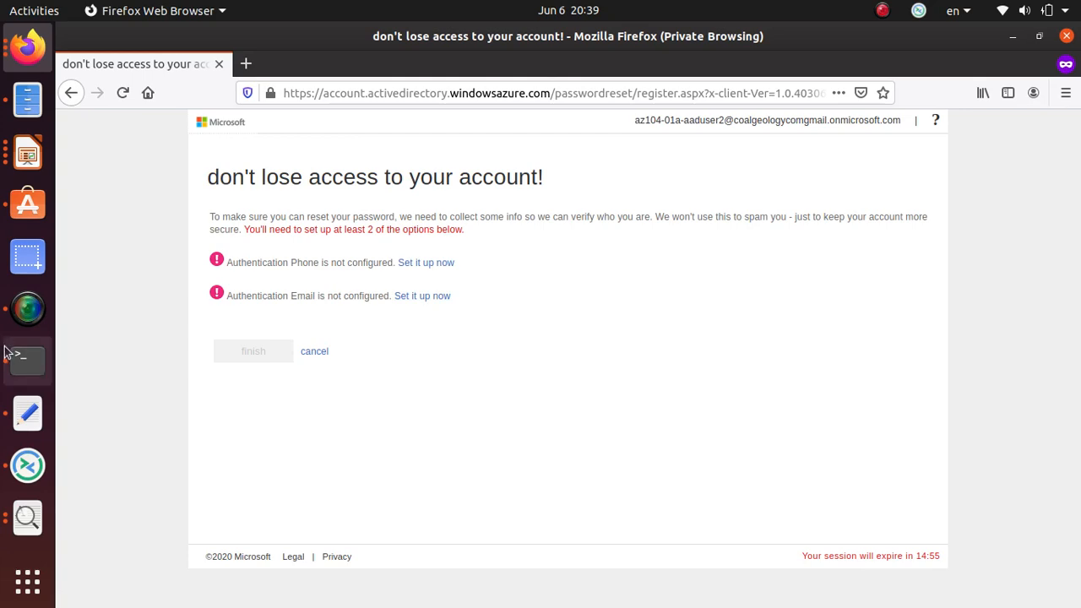
Finish sign-in to the Azure home page, then bring the GitHub lab instructions forward.
left_click(28, 309)
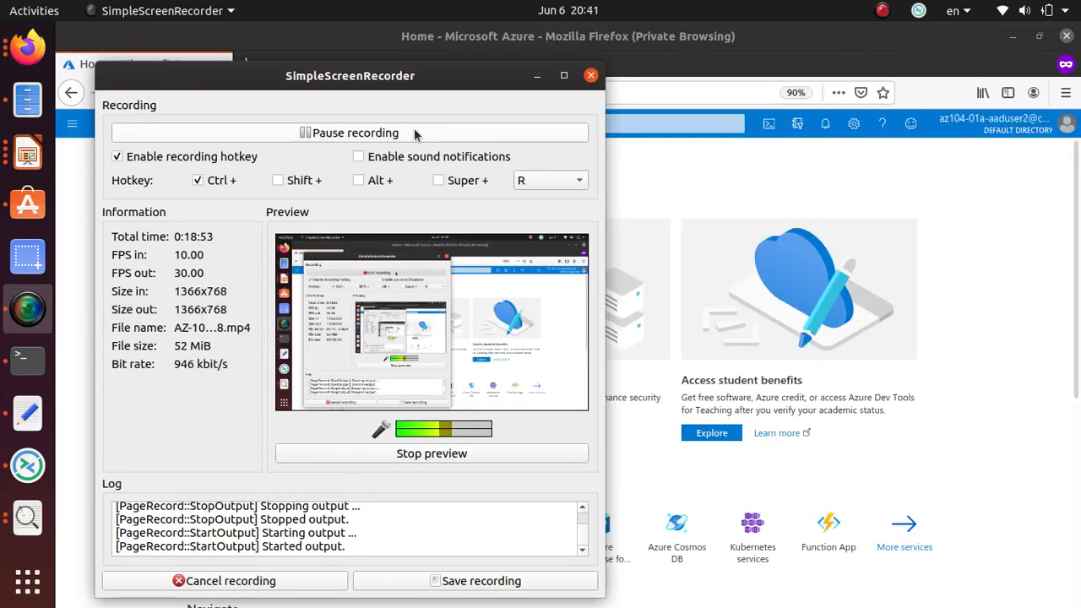
left_click(536, 76)
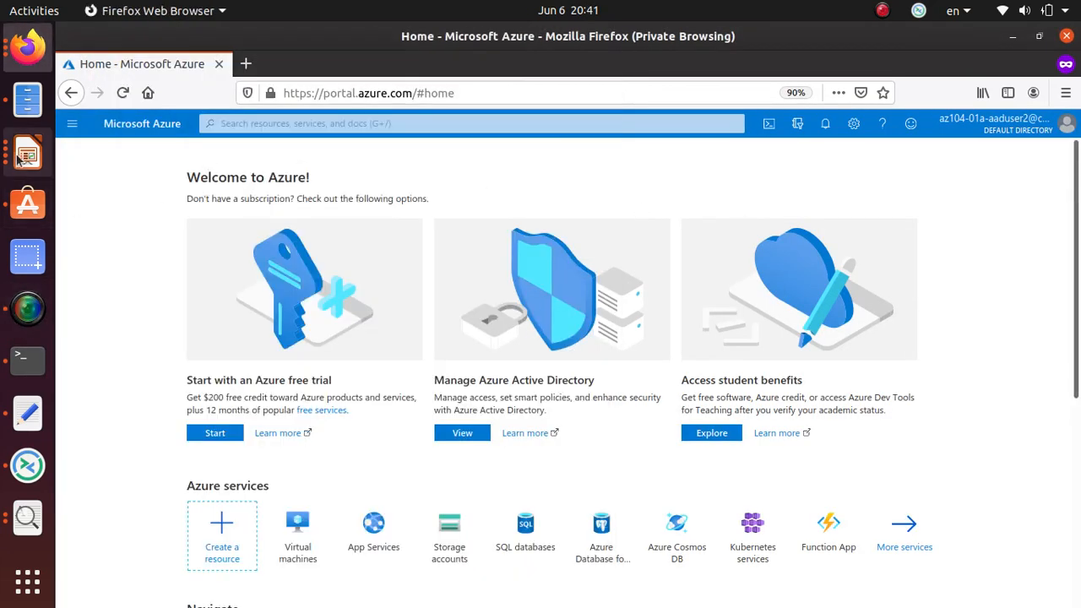
key("alt+Tab")
key("alt+Tab")
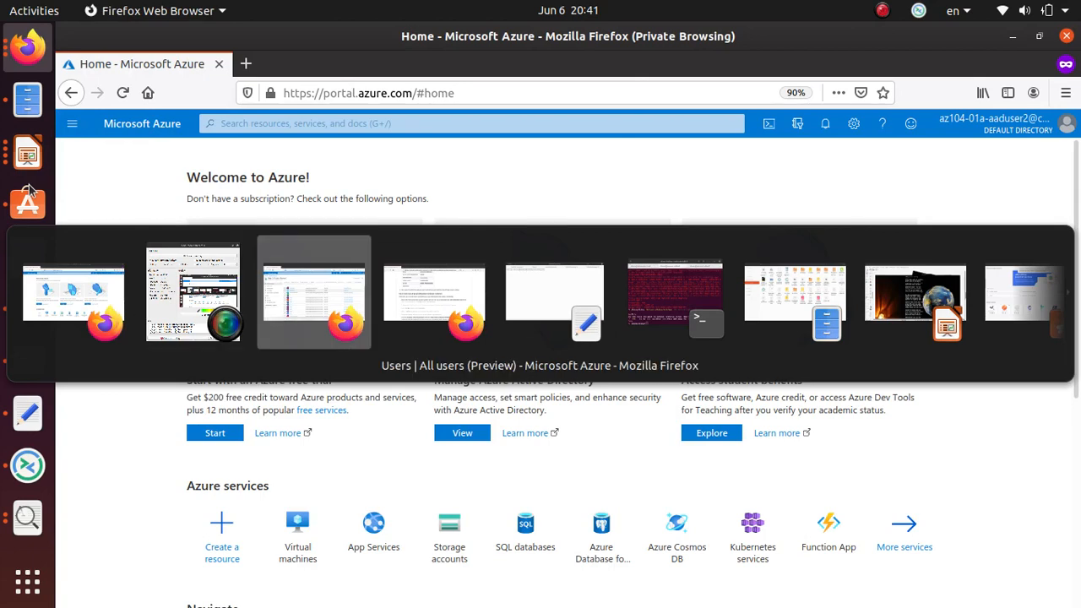
key("alt+Tab")
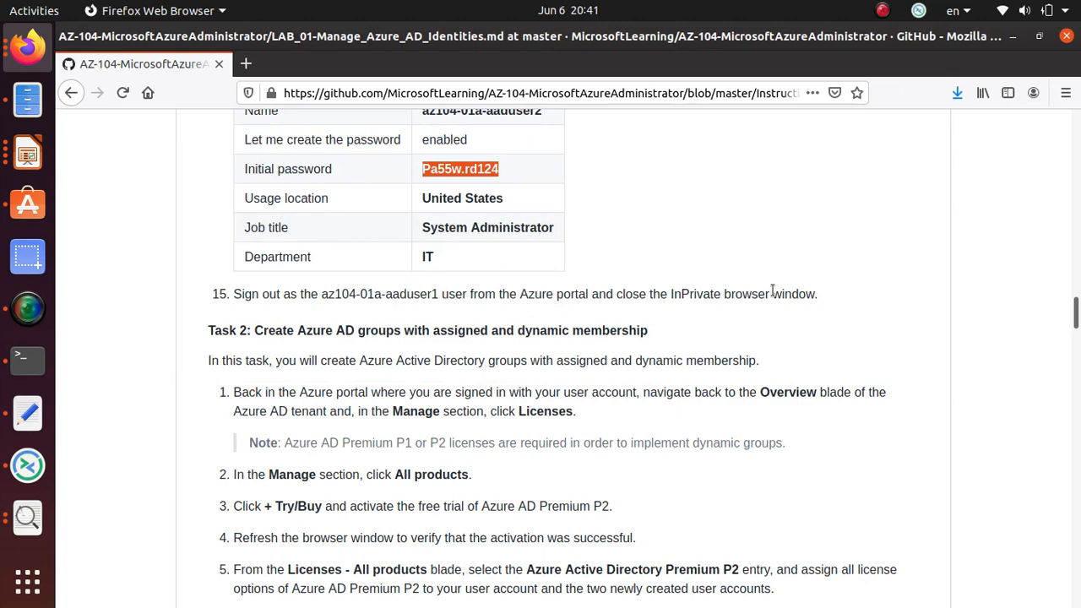
scroll(771, 291, "up", 6)
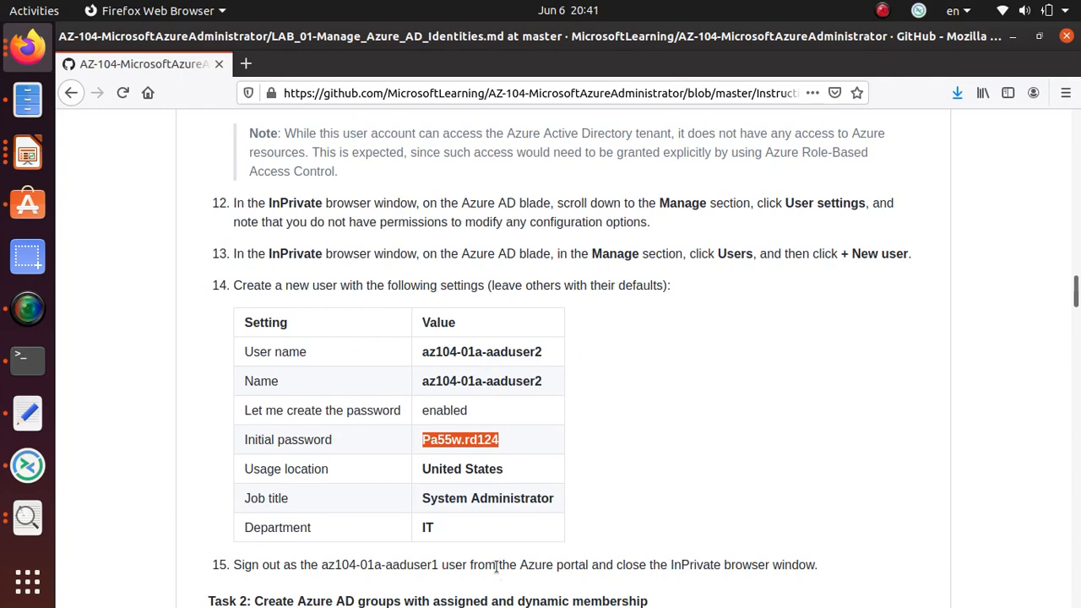
scroll(499, 560, "down", 3)
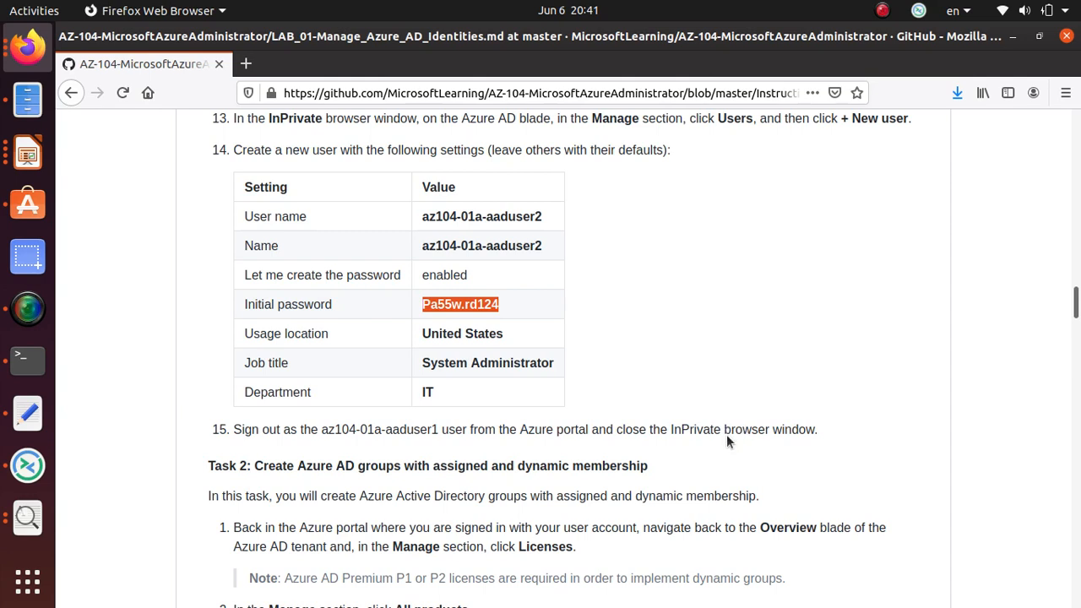
triple_click(403, 463)
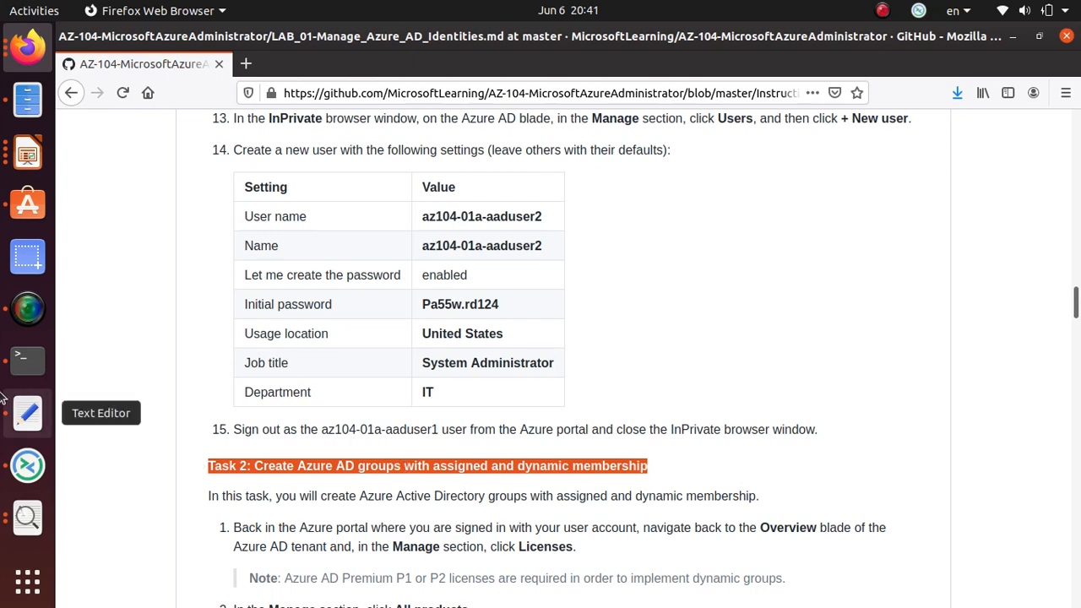
key("alt+Tab")
key("alt+Tab")
left_click(27, 308)
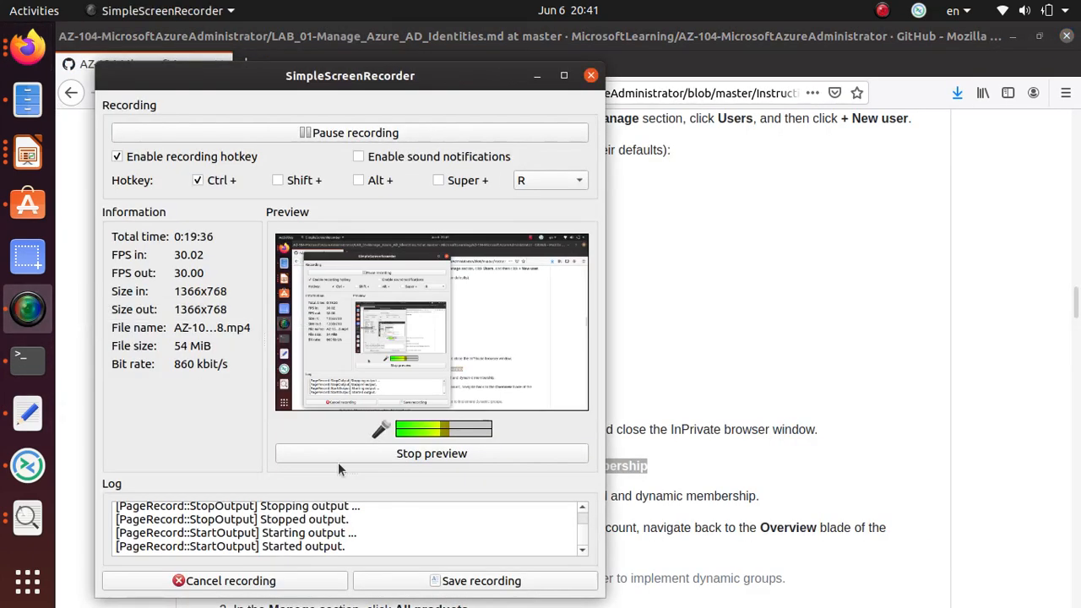